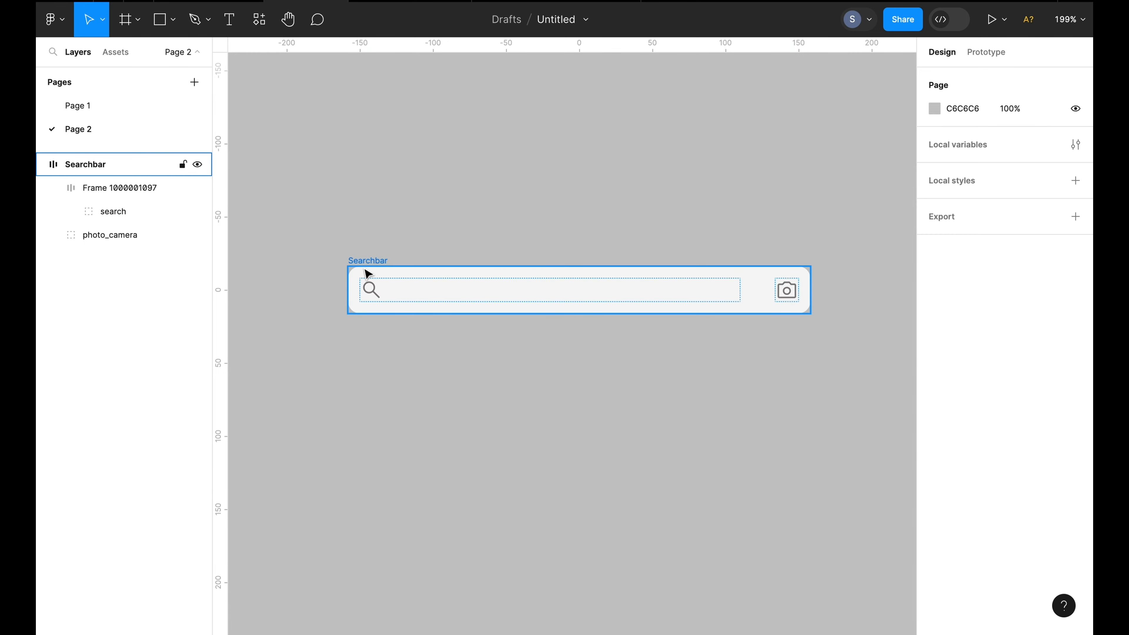
# Inspect the Searchbar frame and its inner search field frame's auto layout settings
pyautogui.click(369, 261)
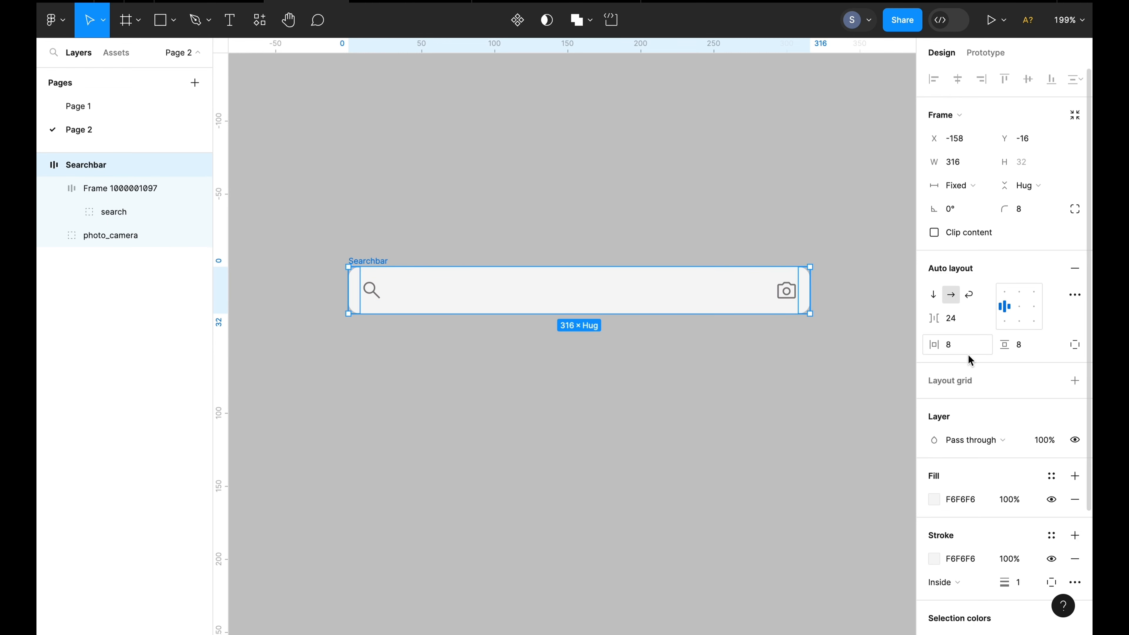
pyautogui.click(492, 303)
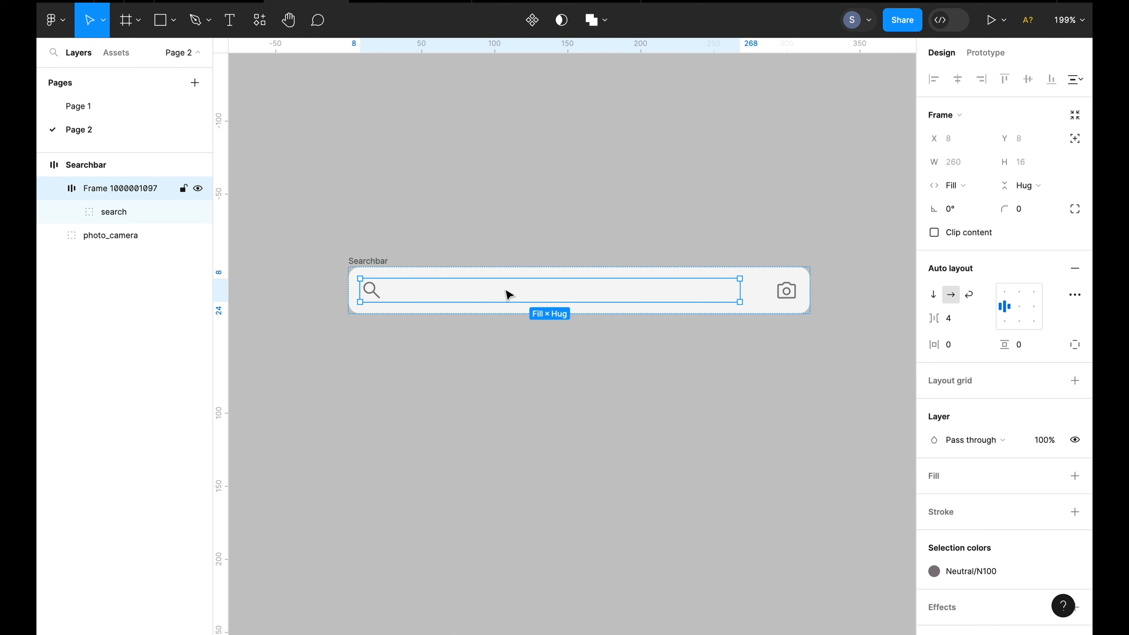
pyautogui.click(396, 267)
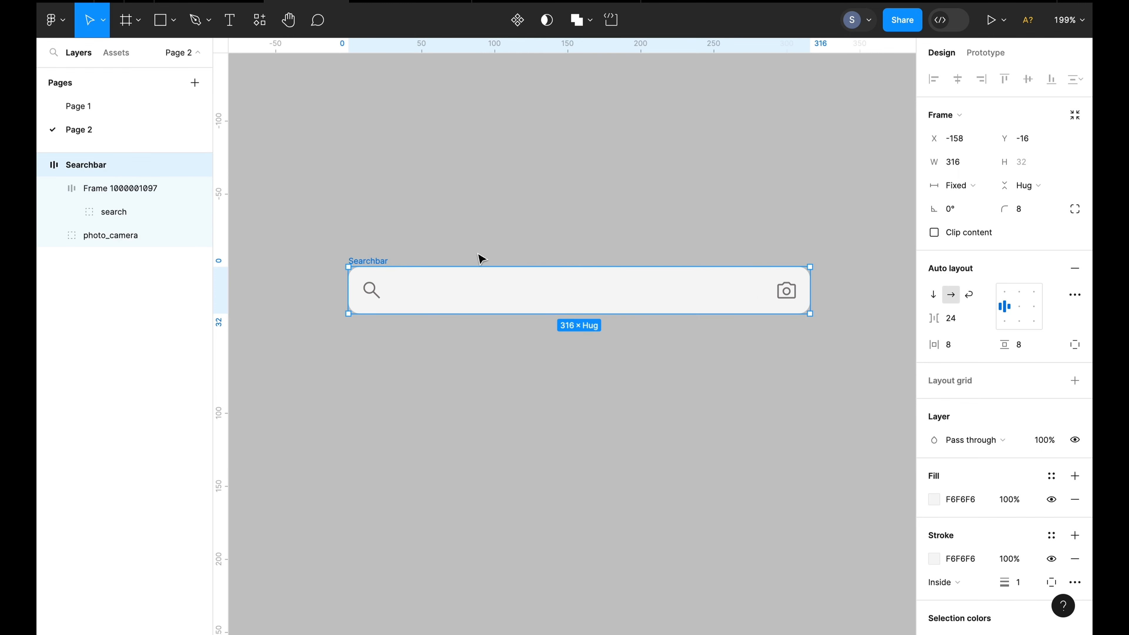
pyautogui.click(503, 257)
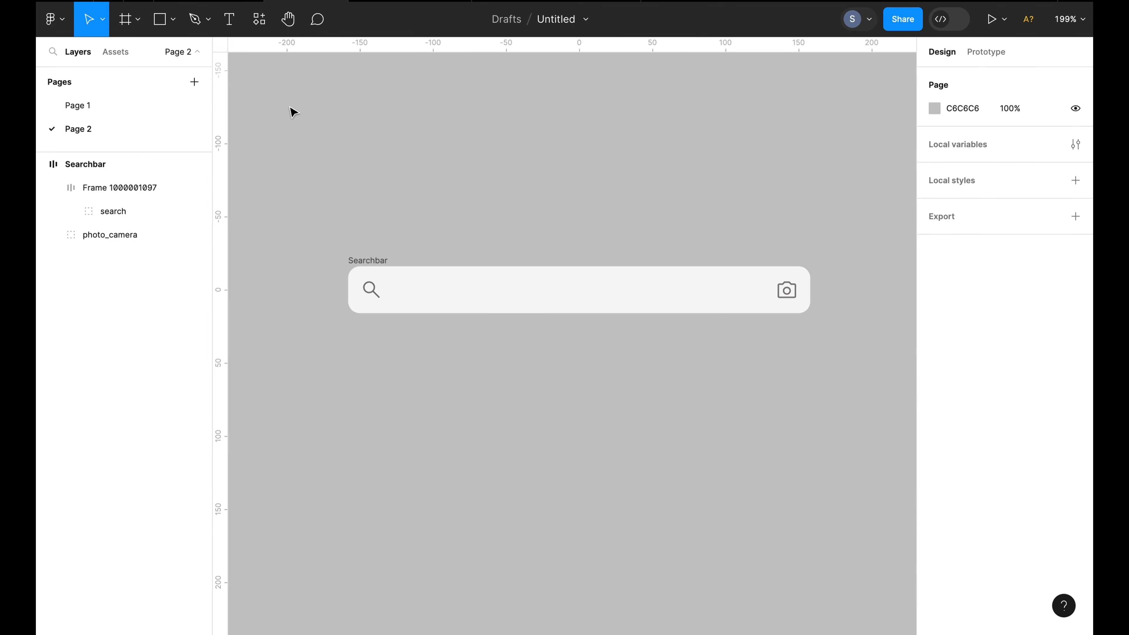
# Draw a 12 px vertical line and move it into the search field frame right after the search icon
pyautogui.click(173, 19)
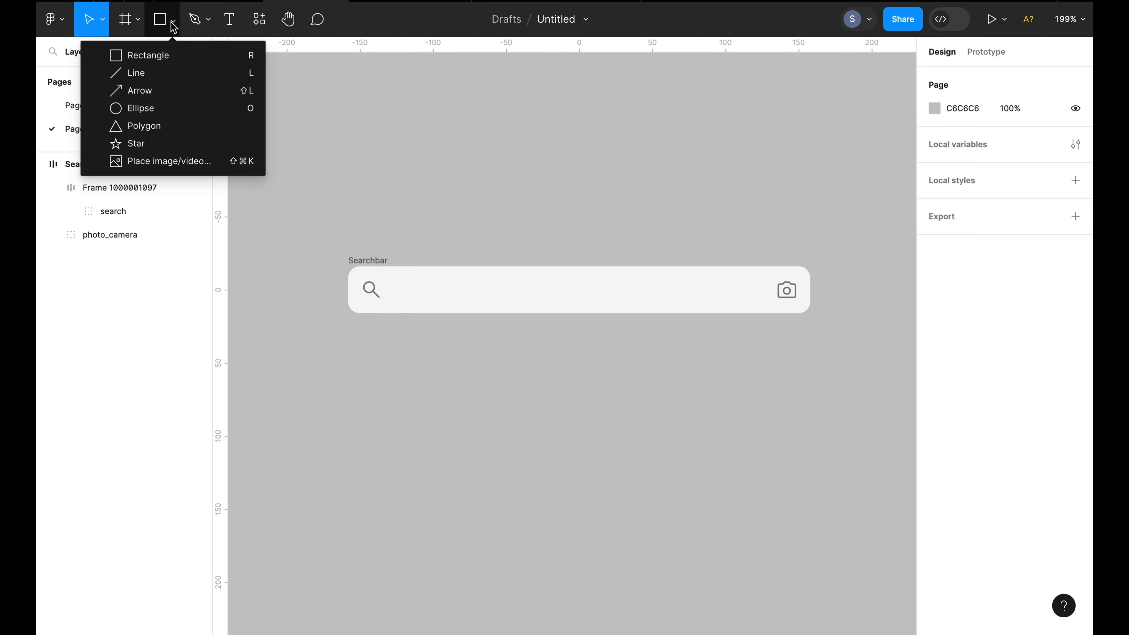
pyautogui.click(133, 73)
pyautogui.moveTo(512, 181); pyautogui.dragTo(511, 201)
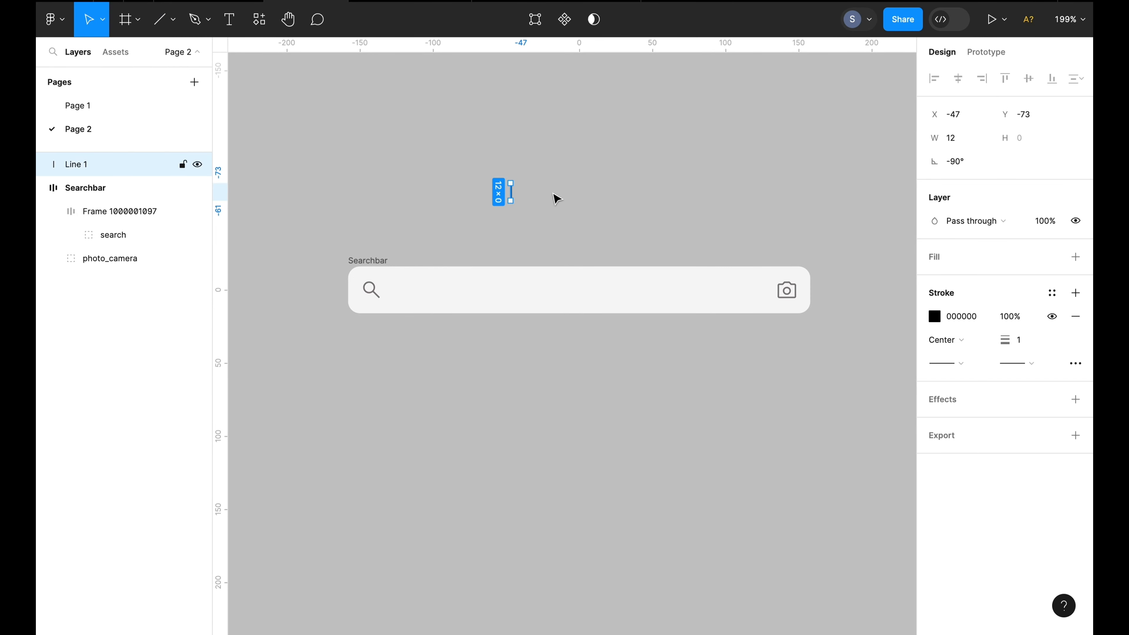
pyautogui.click(639, 181)
pyautogui.click(512, 198)
pyautogui.click(396, 261)
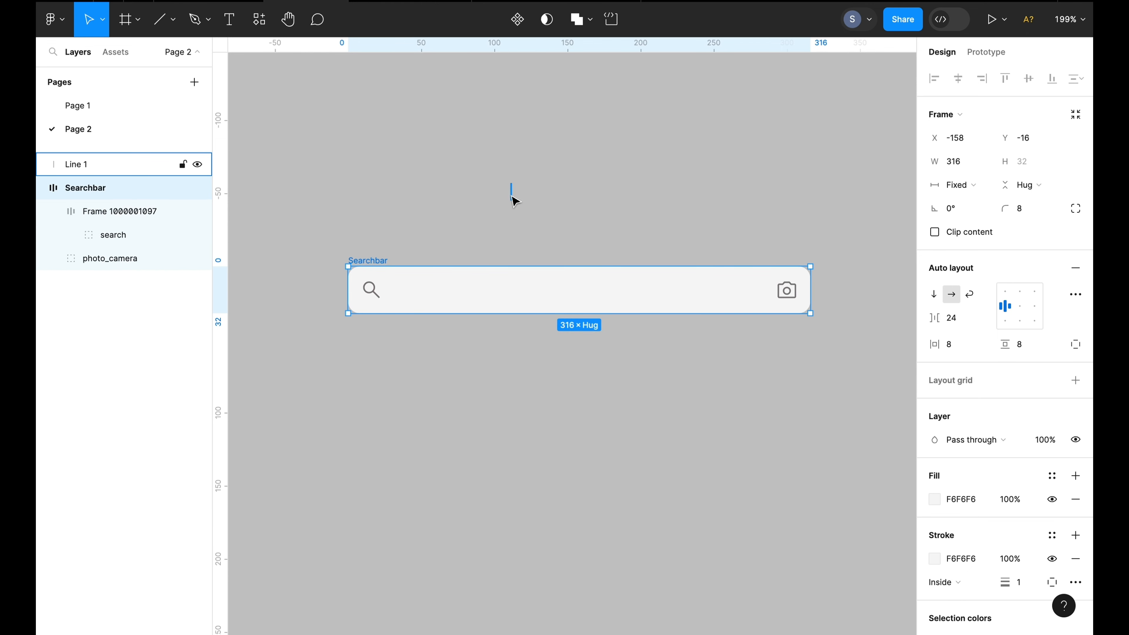
pyautogui.moveTo(512, 196); pyautogui.dragTo(469, 290)
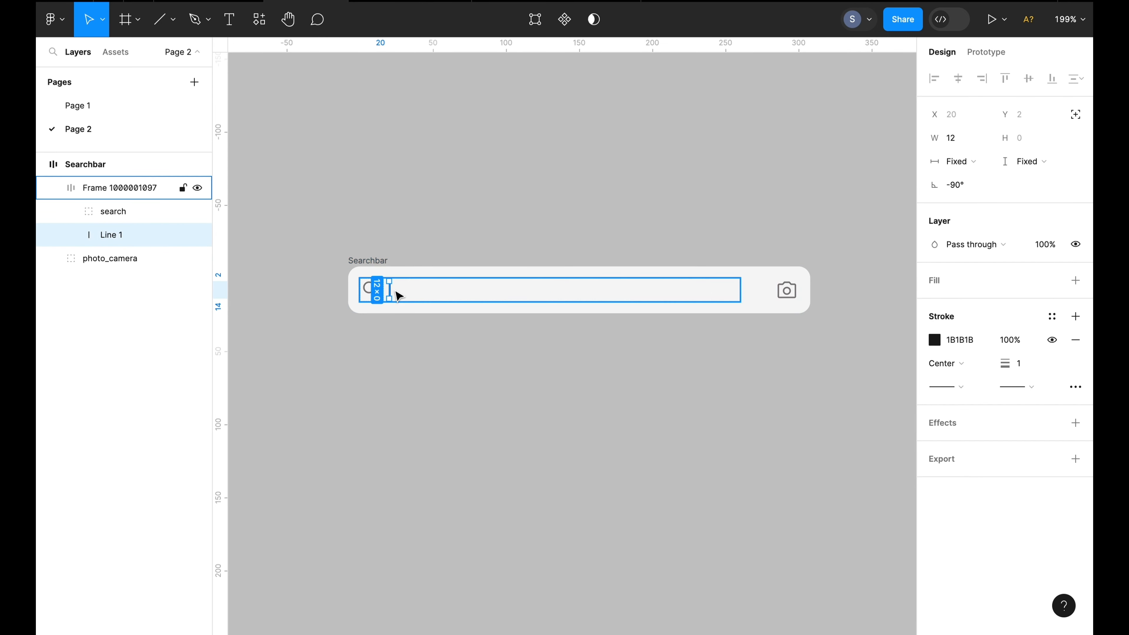
# Set the search field frame's item spacing to 4
pyautogui.click(415, 282)
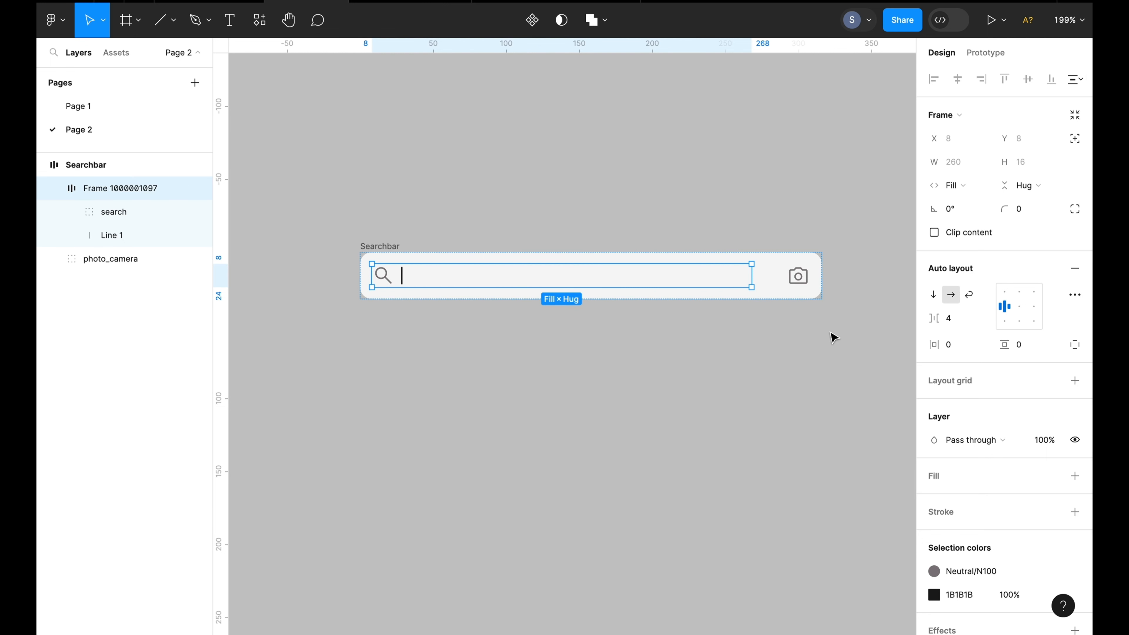
pyautogui.click(956, 321)
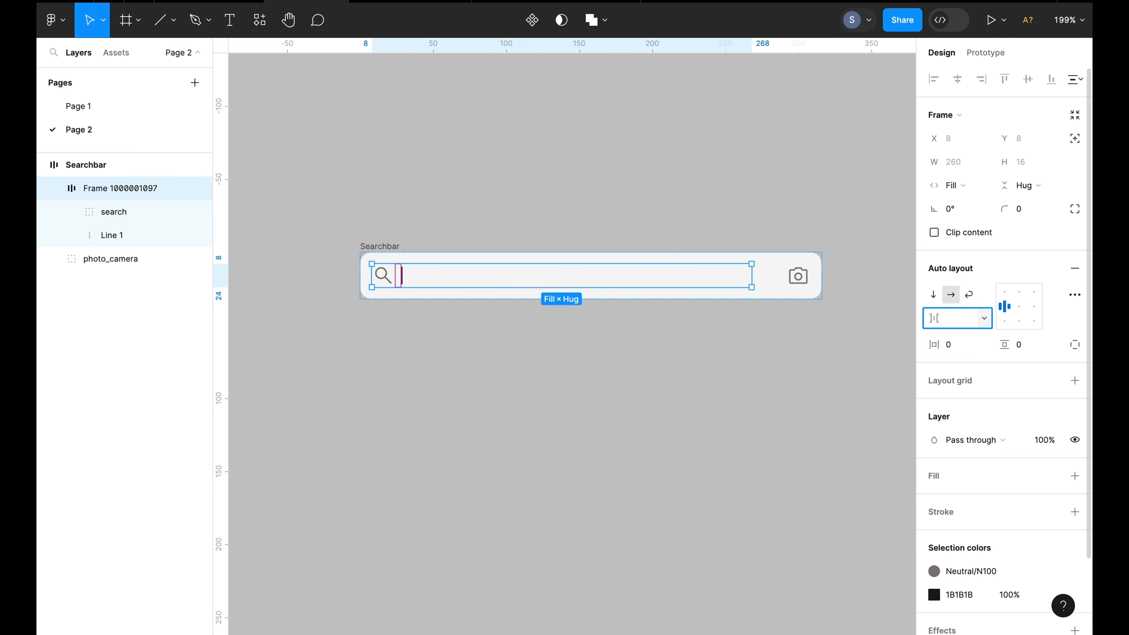
pyautogui.write('4')
pyautogui.click(480, 342)
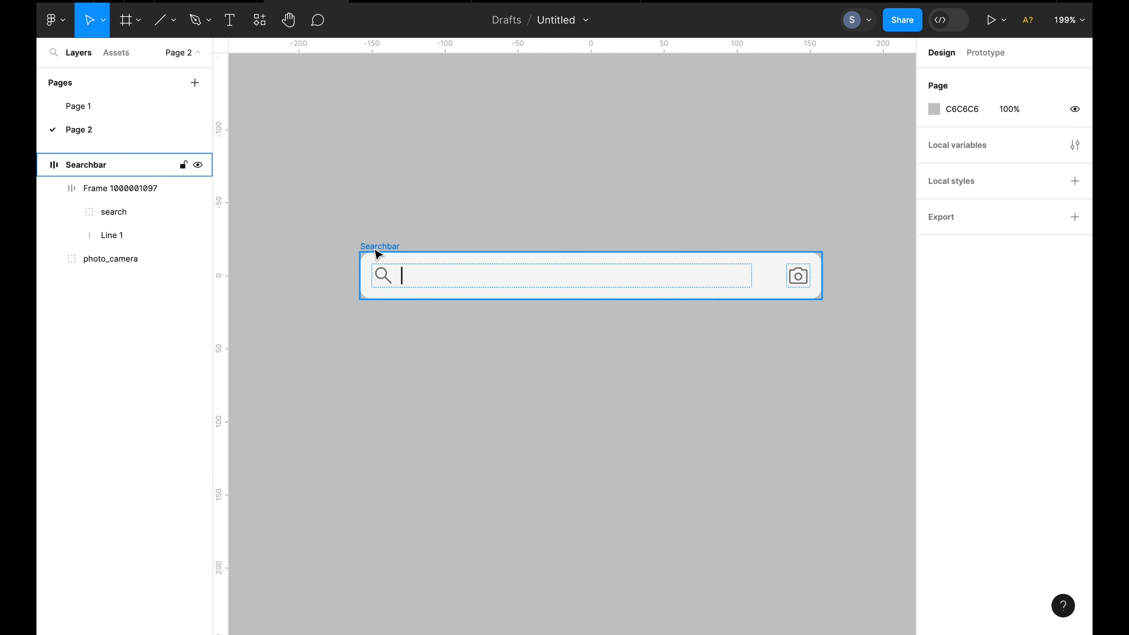
# Duplicate the search bar and position the copy directly below the original
pyautogui.click(375, 248)
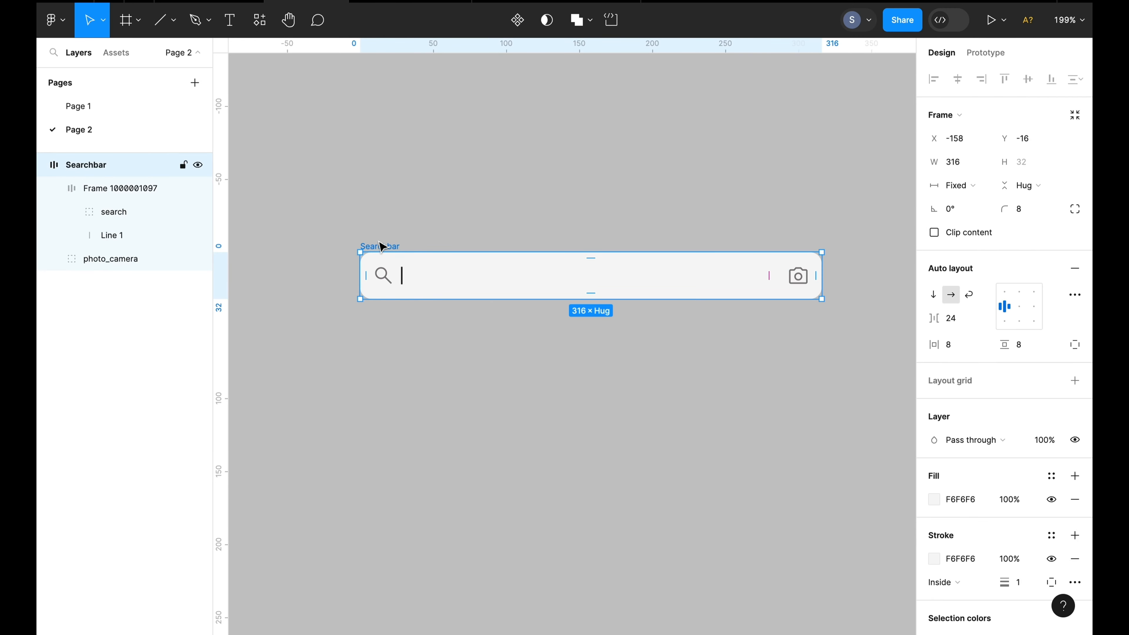
pyautogui.hotkey('ctrl', 'd')
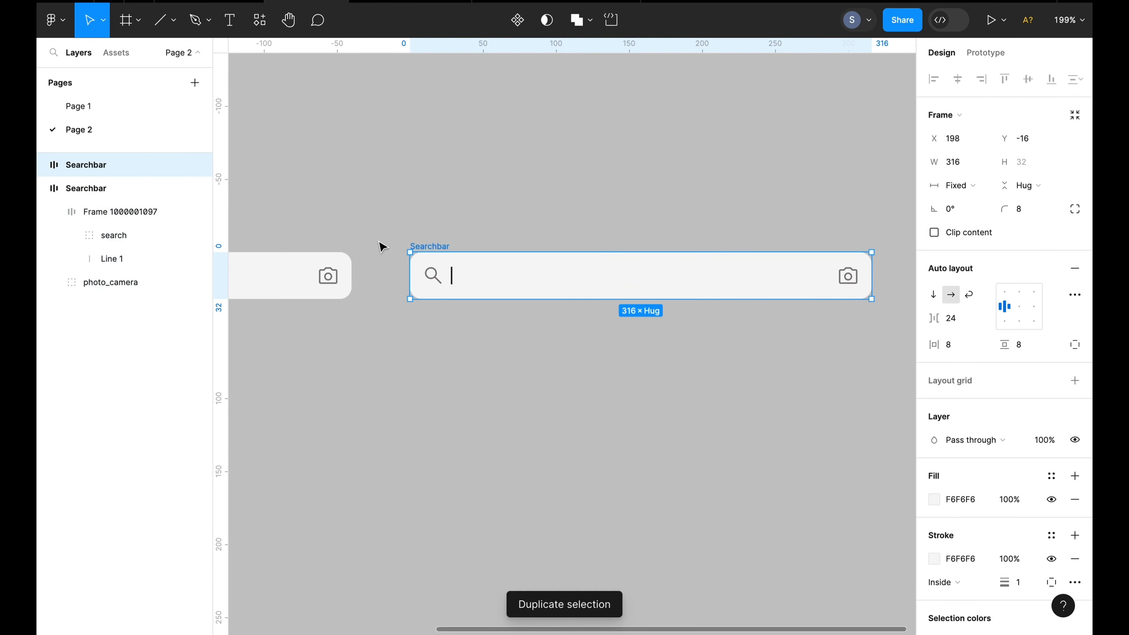
pyautogui.moveTo(532, 279); pyautogui.dragTo(760, 233)
pyautogui.moveTo(761, 234); pyautogui.dragTo(413, 252)
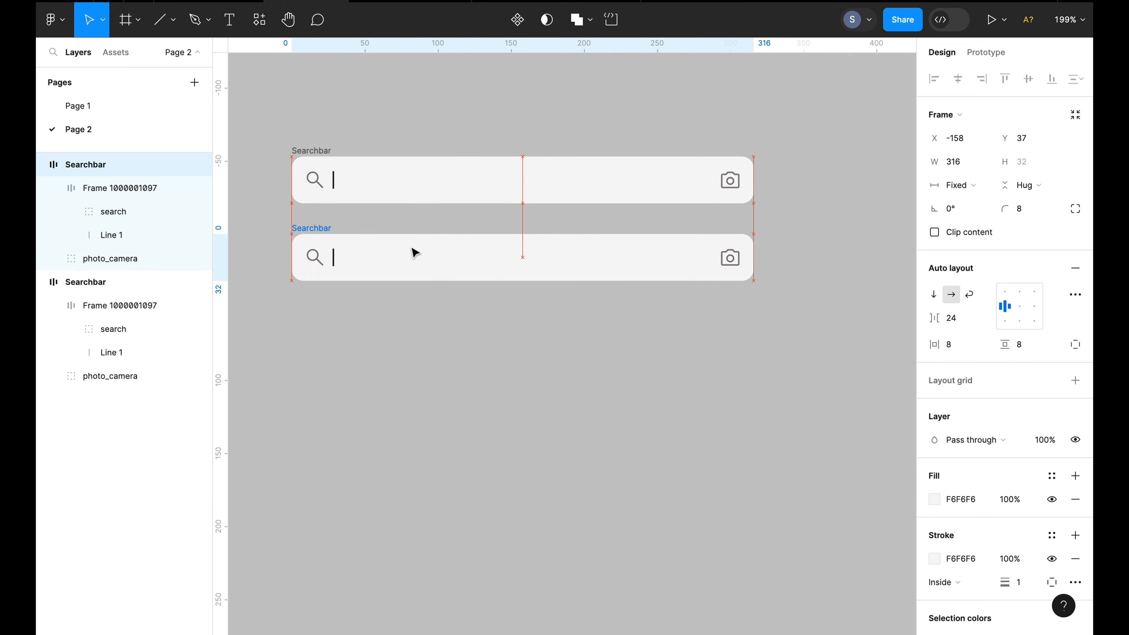
# Delete the cursor line from the lower search bar copy
pyautogui.hscroll(-3, 451, 378)
pyautogui.scroll(2, 451, 378)
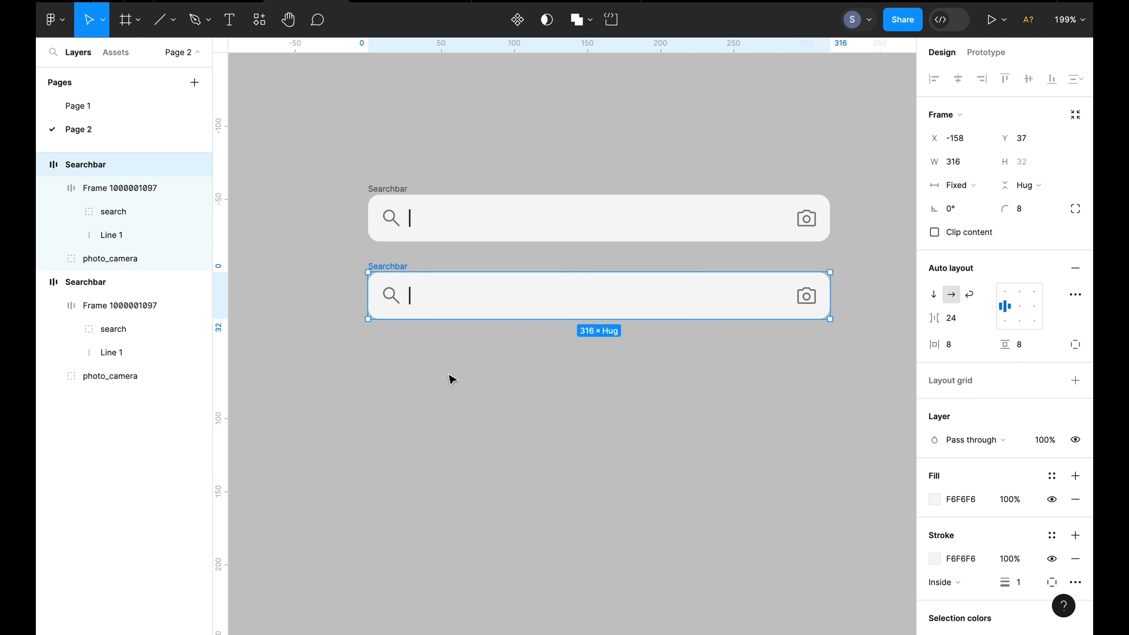
pyautogui.scroll(1, 451, 378)
pyautogui.scroll(2, 451, 378)
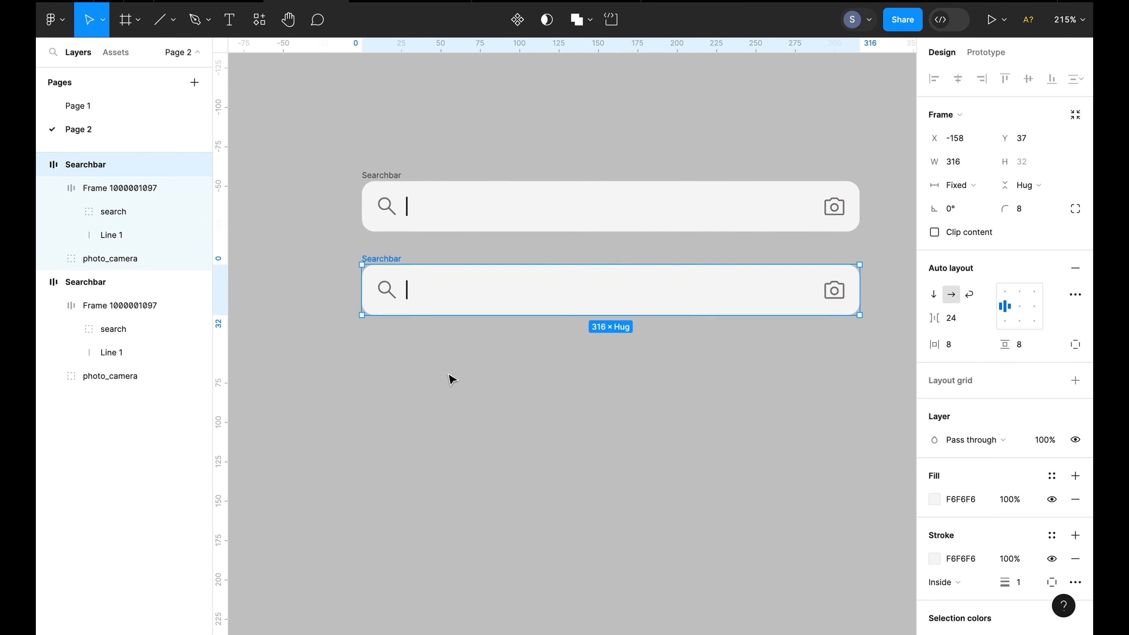
pyautogui.hscroll(2, 451, 379)
pyautogui.doubleClick(365, 292)
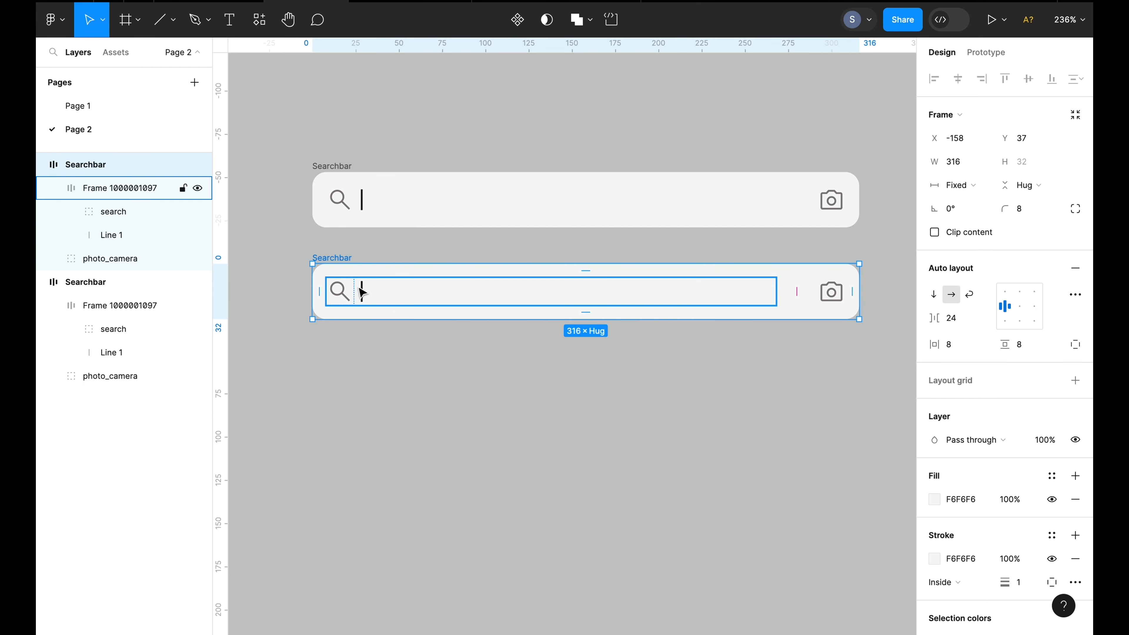
pyautogui.doubleClick(366, 293)
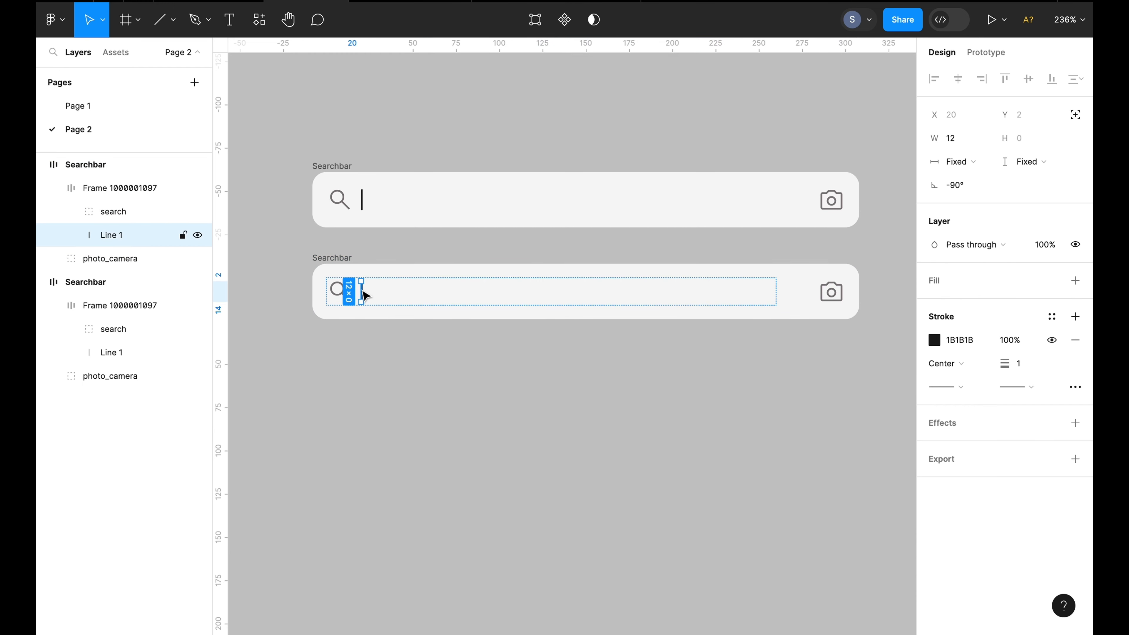
pyautogui.moveTo(366, 295); pyautogui.dragTo(365, 366)
pyautogui.press('Delete')
pyautogui.hotkey('shift', '1')
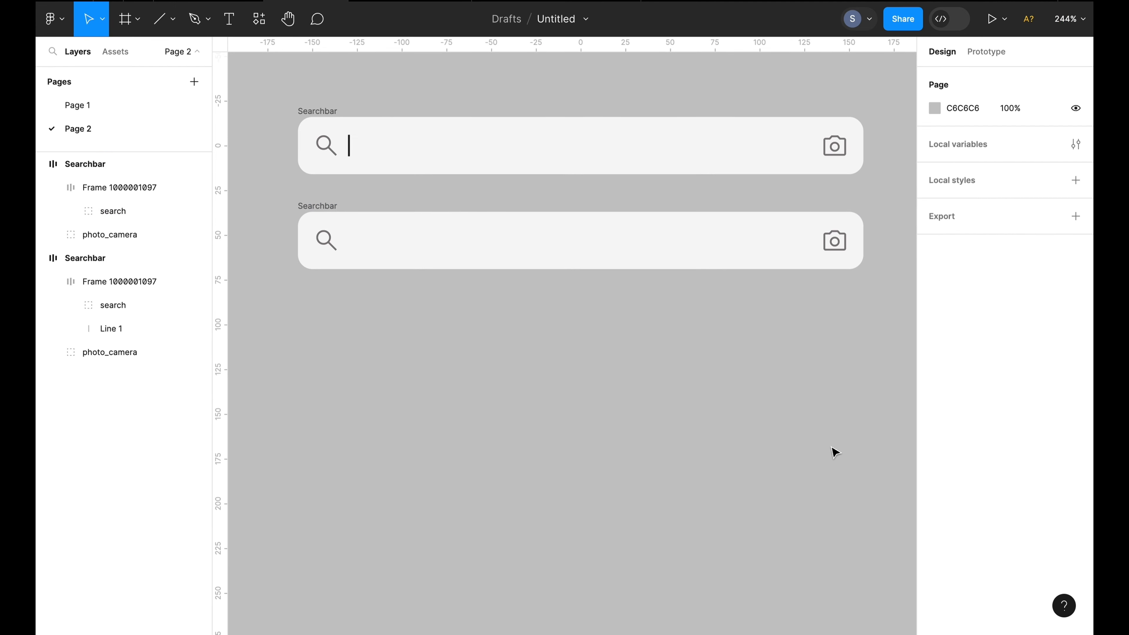
# Duplicate the top search bar and place the copy below the other two
pyautogui.click(324, 119)
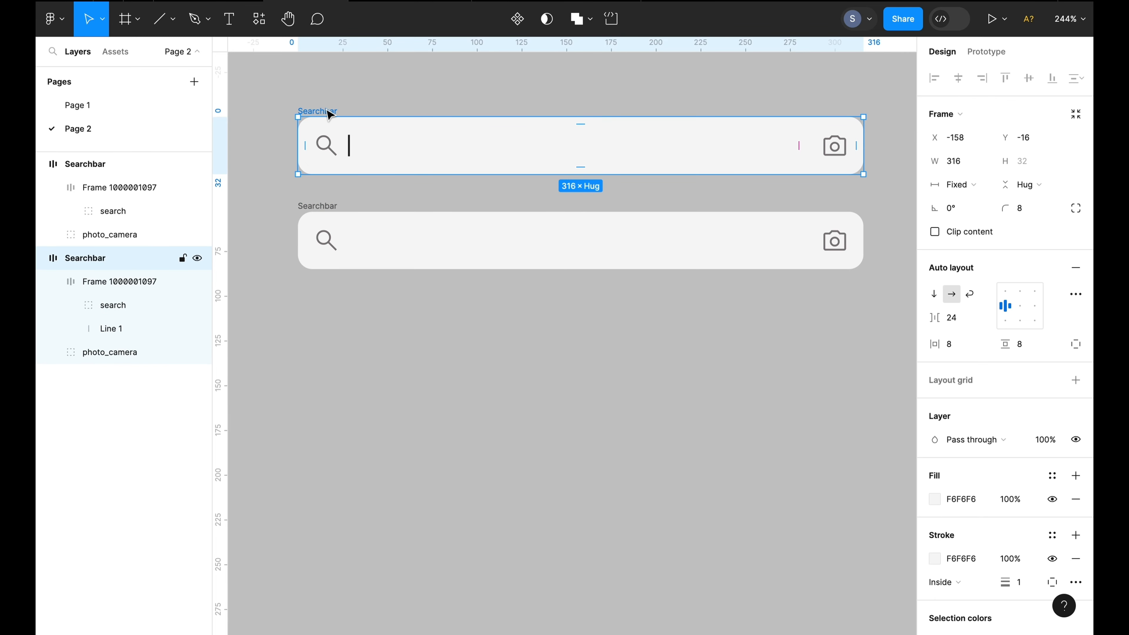
pyautogui.hotkey('ctrl', 'd')
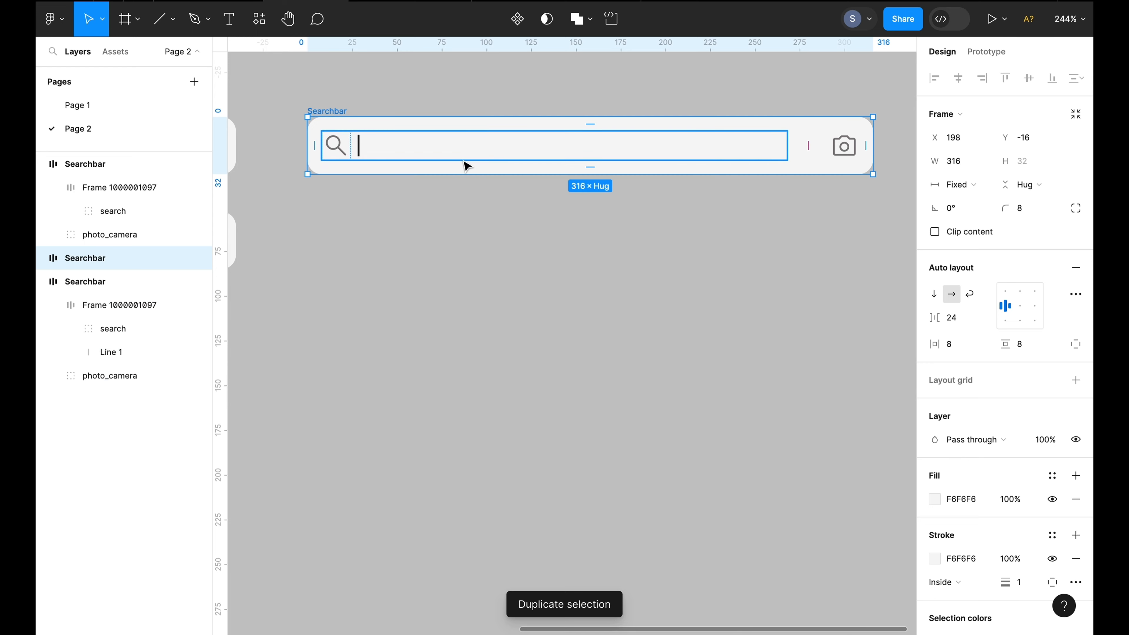
pyautogui.scroll(-5, 466, 166)
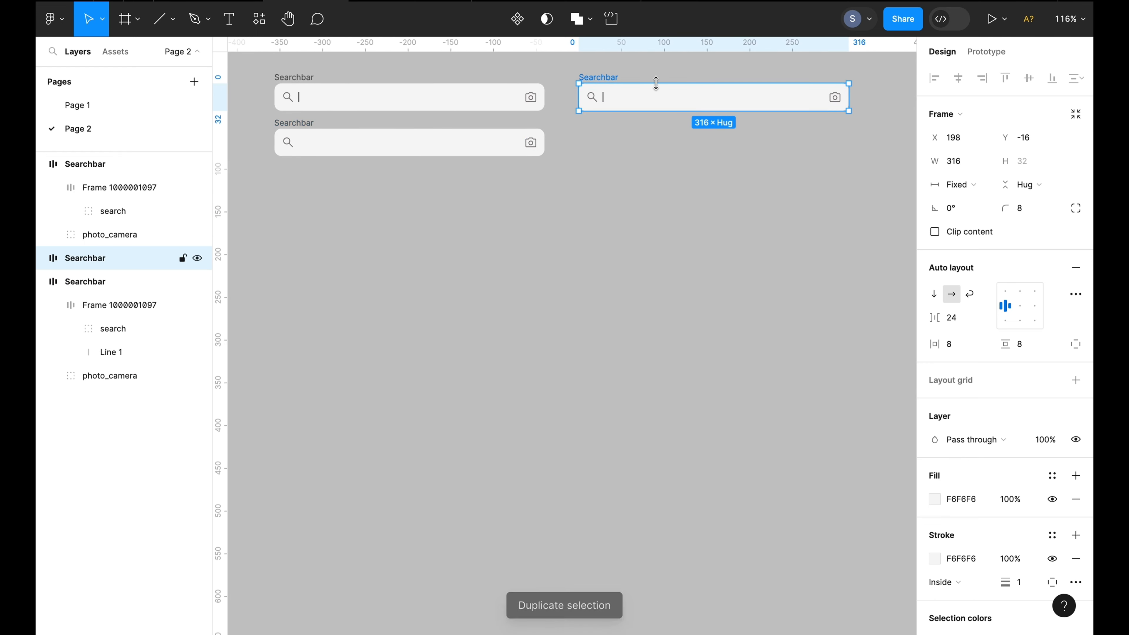
pyautogui.moveTo(662, 97); pyautogui.dragTo(380, 207)
pyautogui.moveTo(379, 203); pyautogui.dragTo(360, 195)
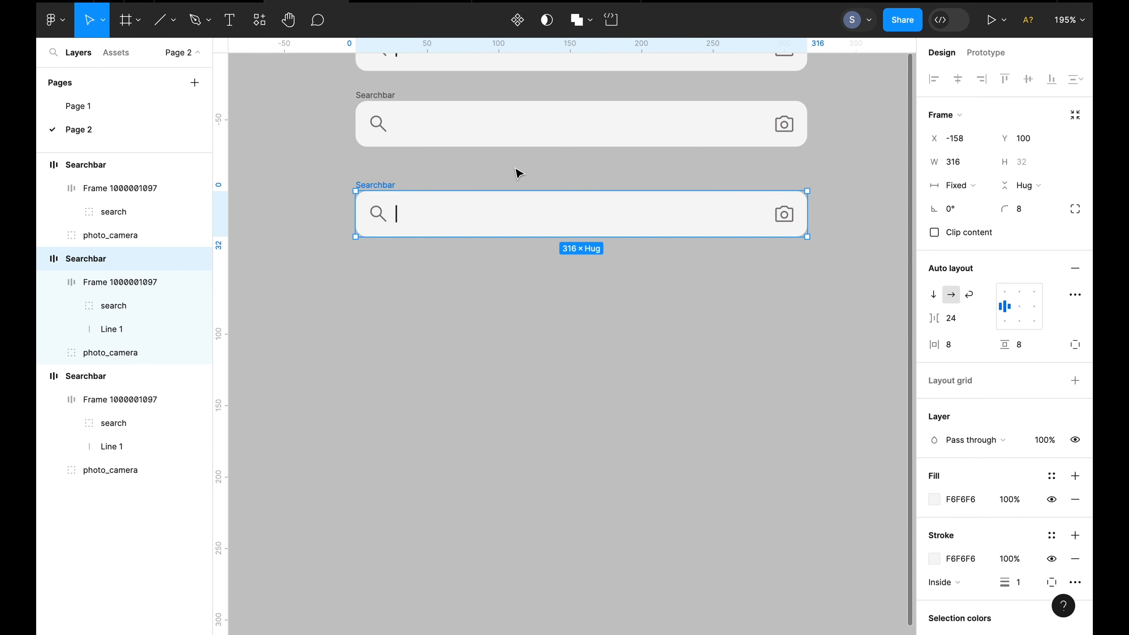
pyautogui.scroll(5, 519, 173)
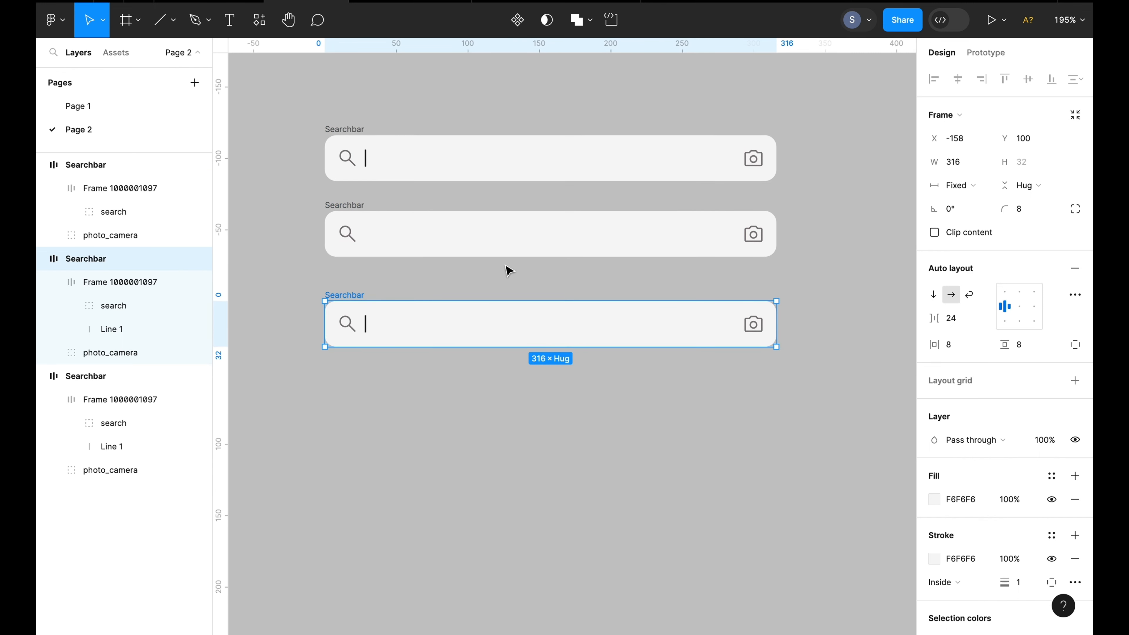
# Inspect the cursor line inside the third search bar
pyautogui.click(506, 277)
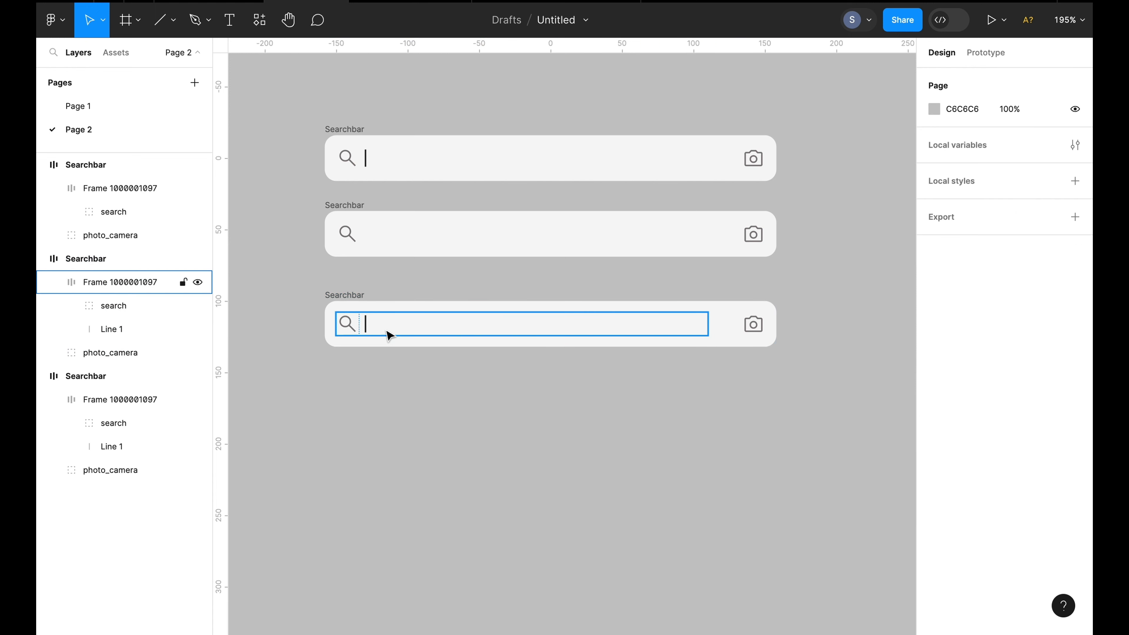
pyautogui.doubleClick(366, 329)
pyautogui.scroll(3, 367, 330)
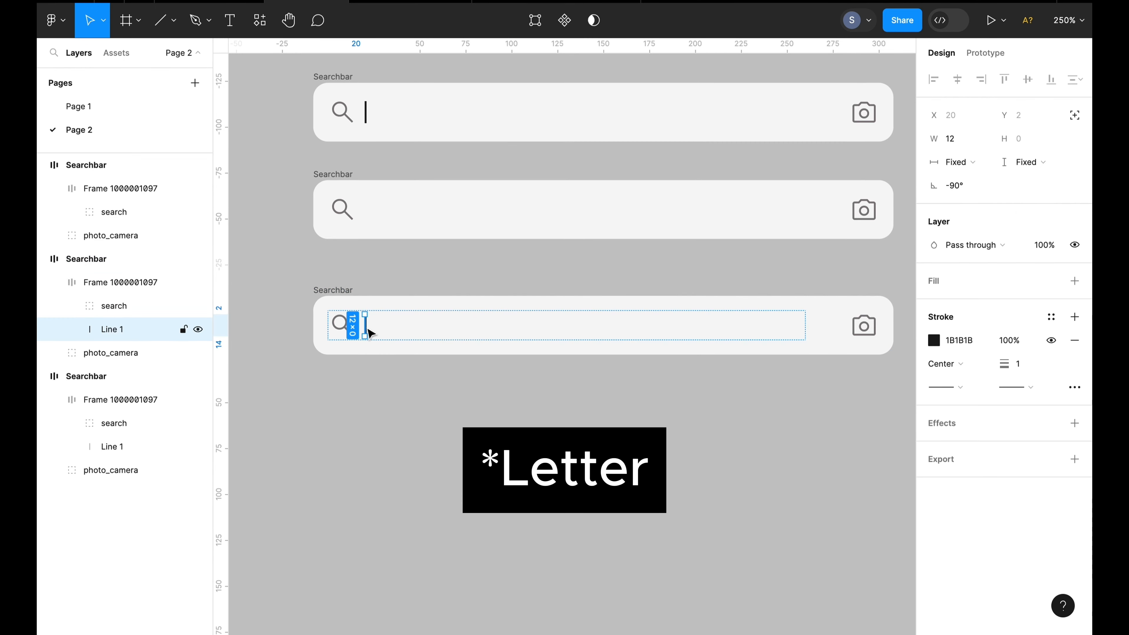
pyautogui.scroll(-1, 520, 298)
pyautogui.click(855, 330)
pyautogui.press('Escape')
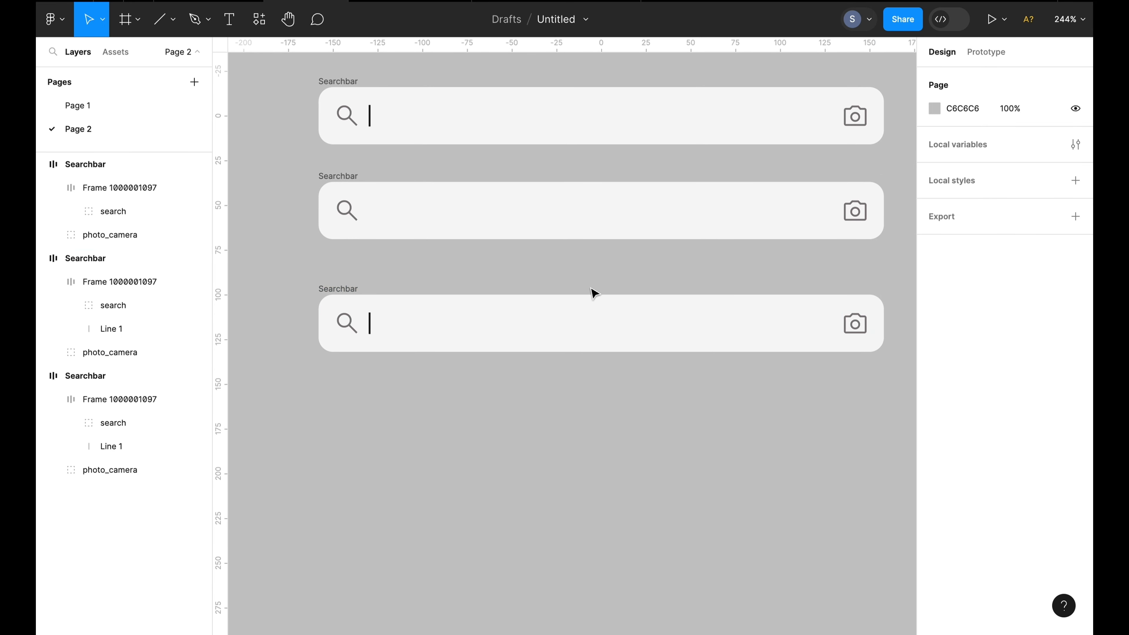
pyautogui.doubleClick(369, 323)
pyautogui.click(374, 288)
# Create a text layer reading S and move it into the third search bar before the cursor line
pyautogui.click(235, 27)
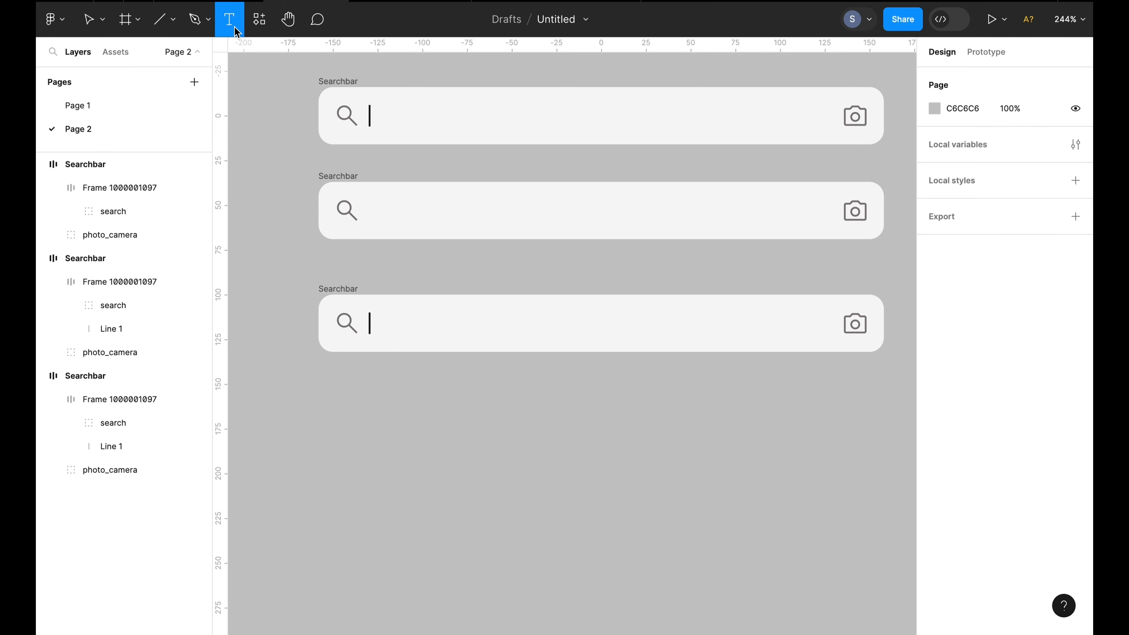
pyautogui.click(426, 469)
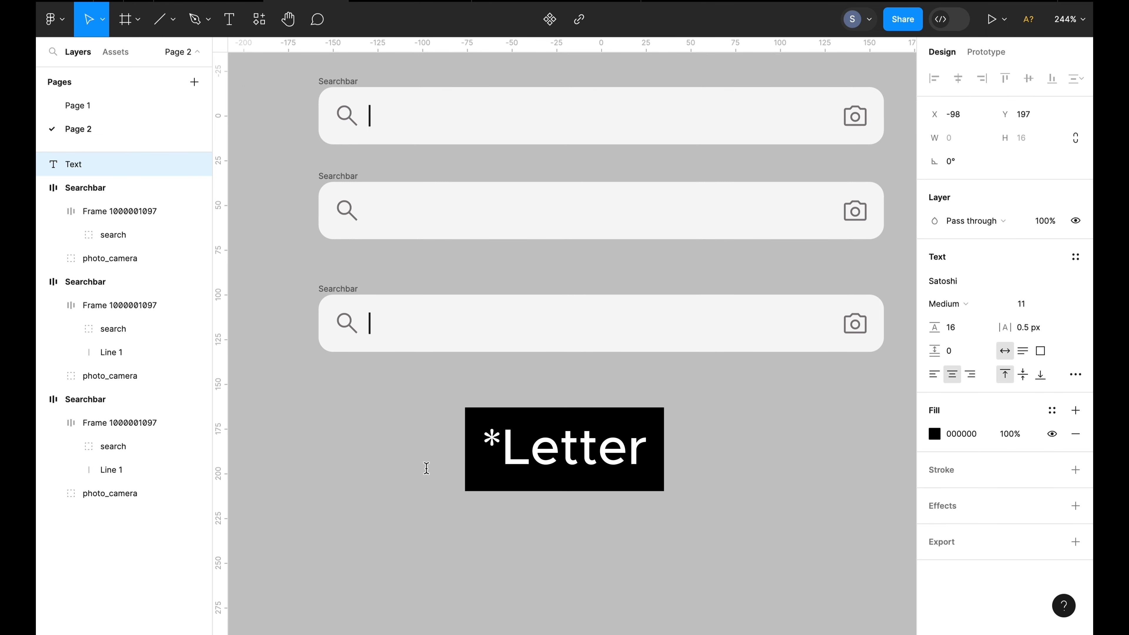
pyautogui.write('S')
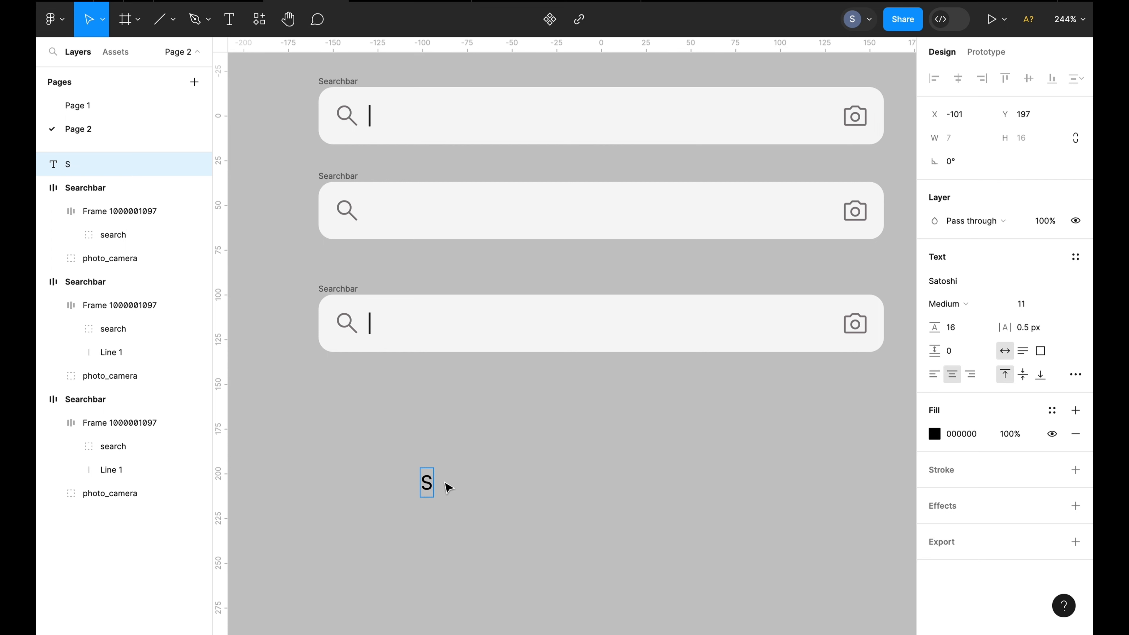
pyautogui.press('Escape')
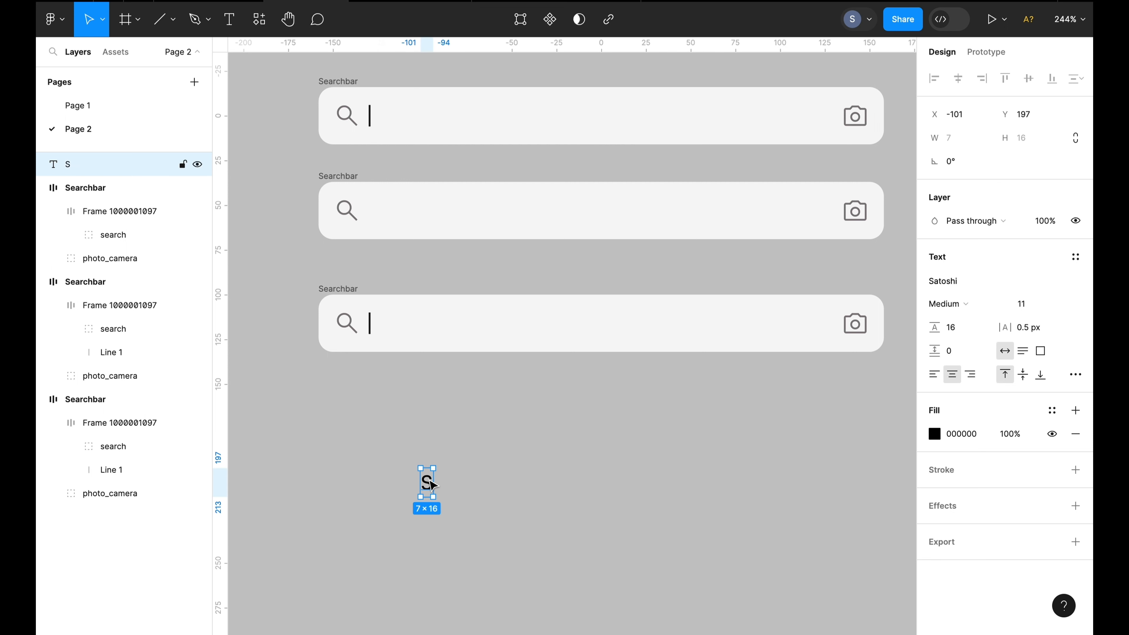
pyautogui.moveTo(431, 484); pyautogui.dragTo(367, 324)
pyautogui.click(383, 303)
pyautogui.click(387, 277)
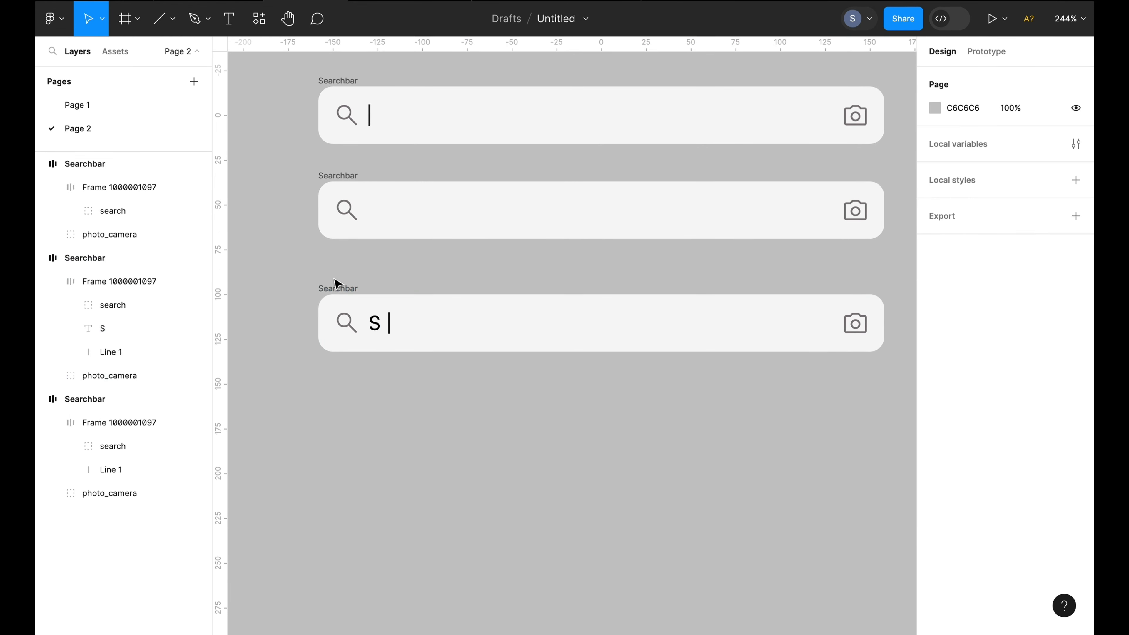
# Set the cursor line in the third search bar to absolute position
pyautogui.click(338, 287)
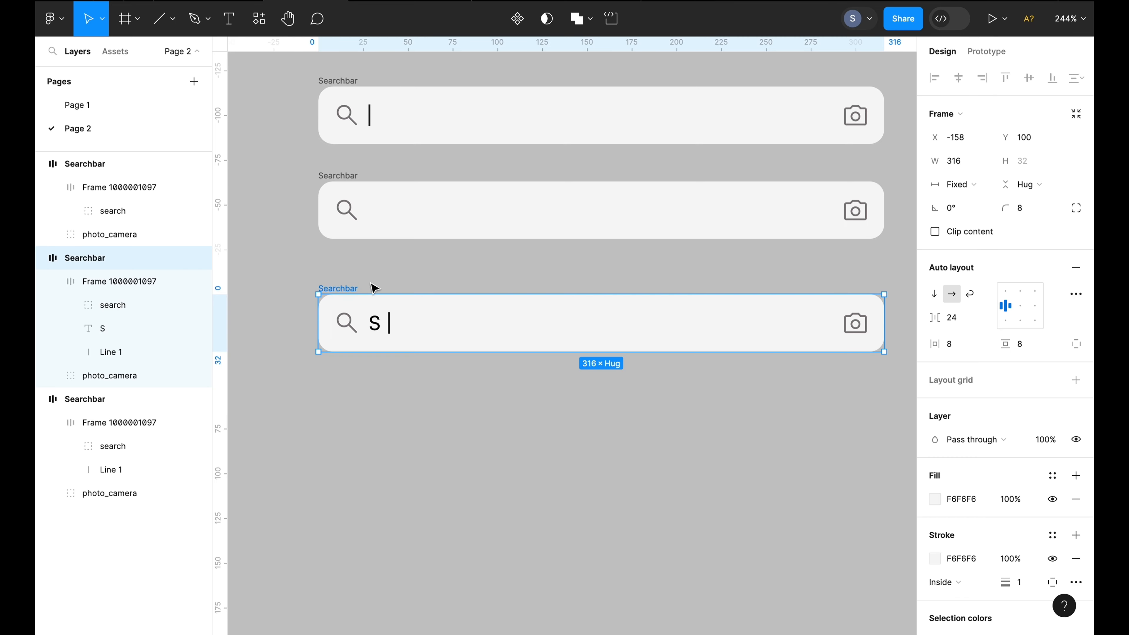
pyautogui.click(389, 363)
pyautogui.click(390, 329)
pyautogui.click(390, 330)
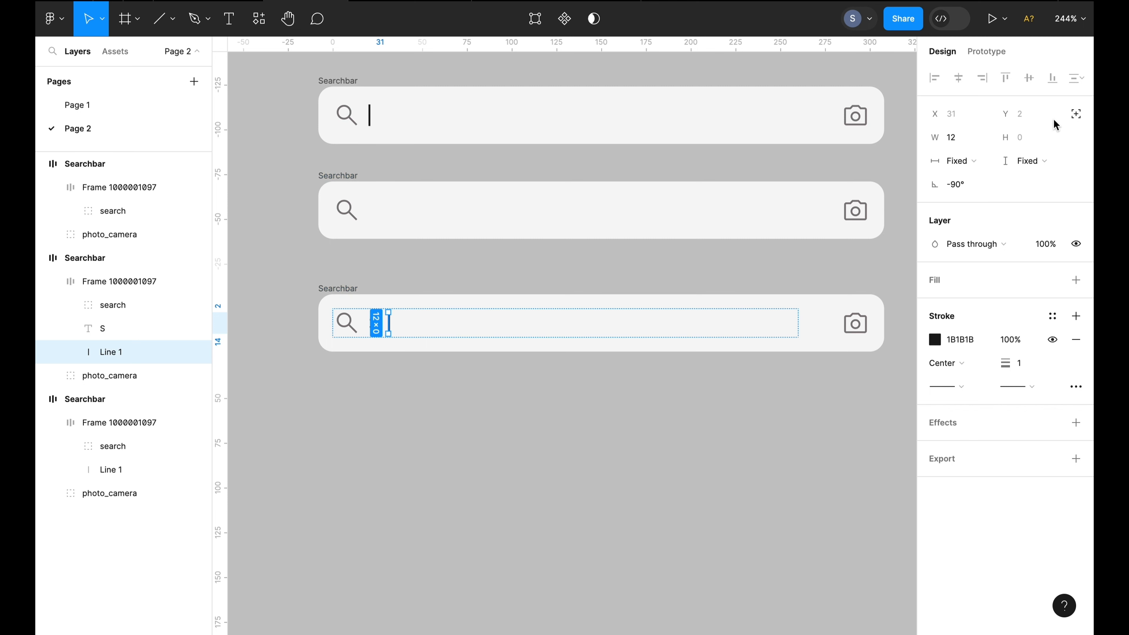
pyautogui.click(1075, 115)
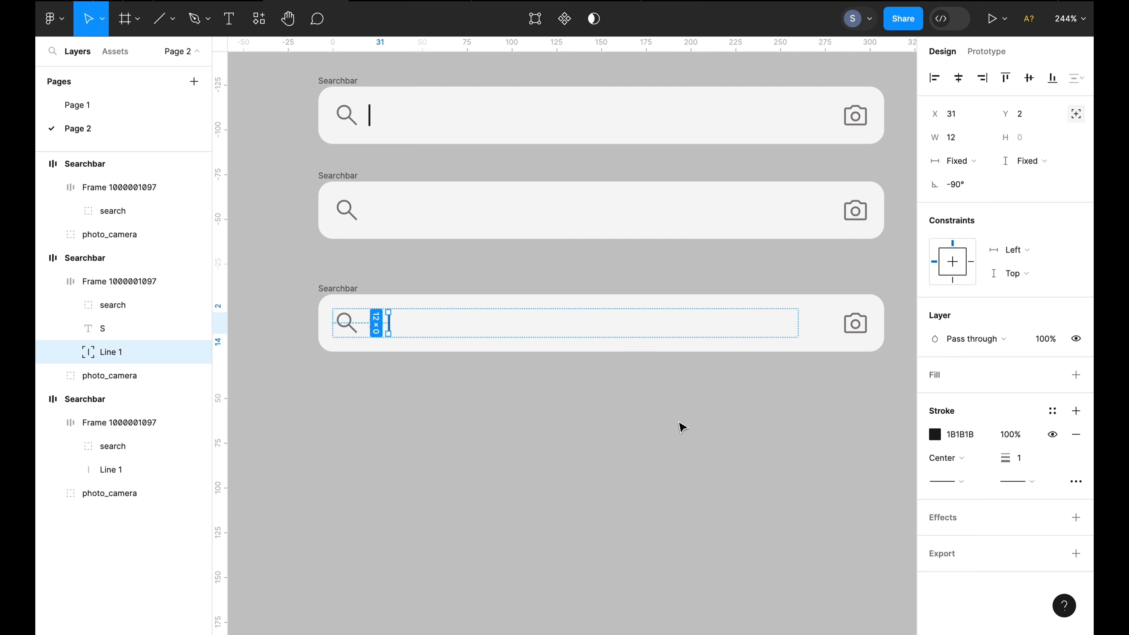
# Position the cursor line directly after the S text in the third search bar
pyautogui.click(653, 425)
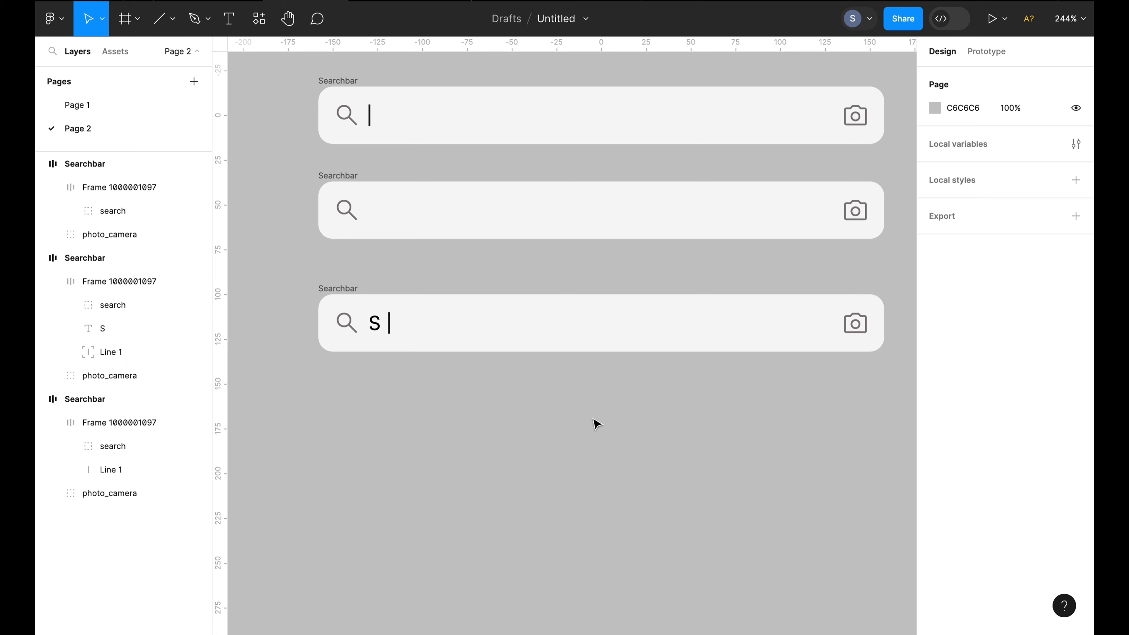
pyautogui.click(388, 324)
pyautogui.click(388, 327)
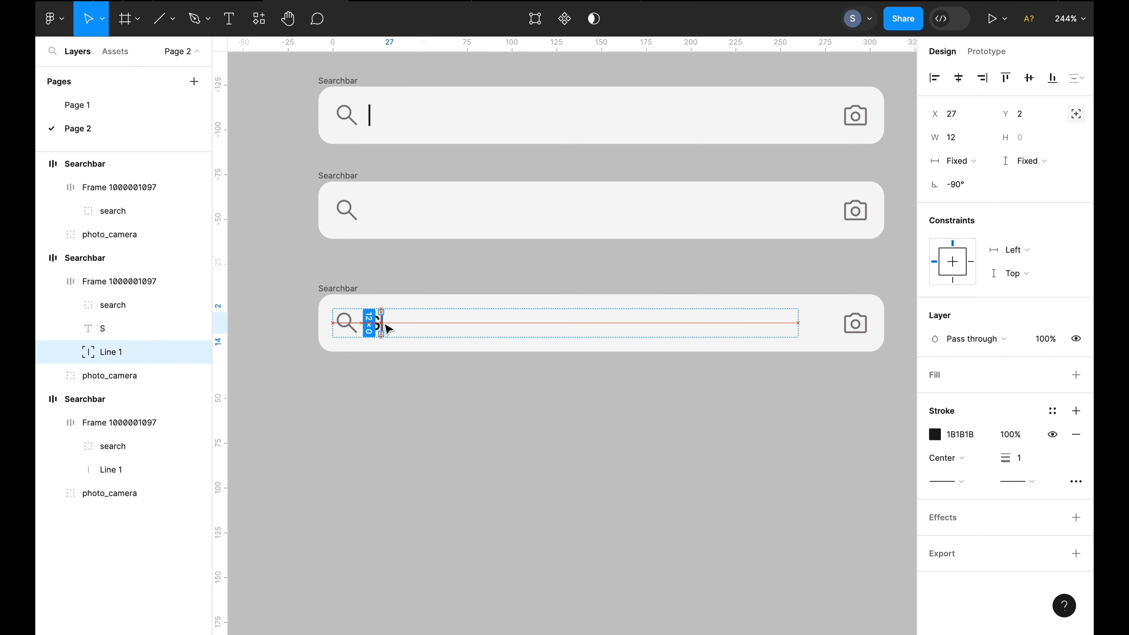
pyautogui.click(391, 381)
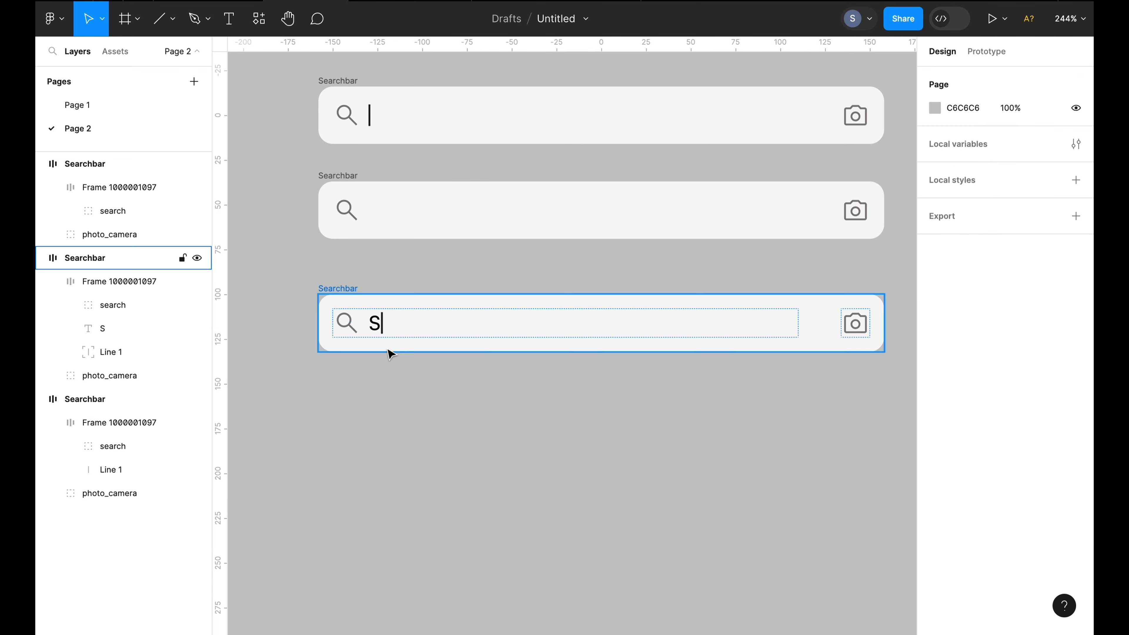
pyautogui.click(382, 327)
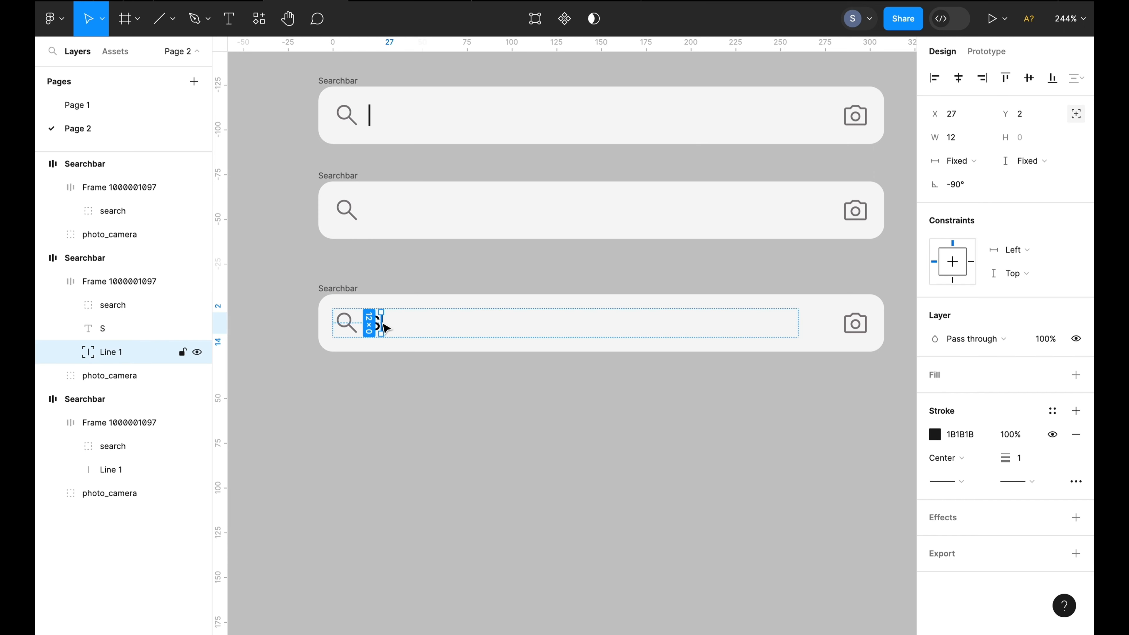
pyautogui.click(406, 378)
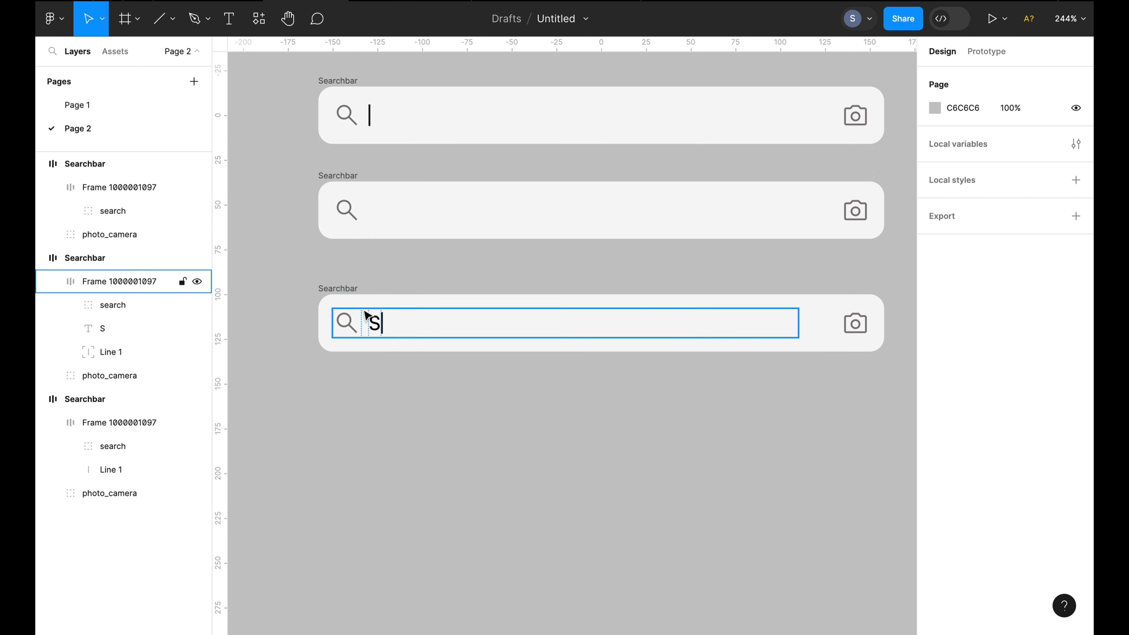
# Replace the camera icon in the third search bar with a pasted close icon
pyautogui.click(856, 324)
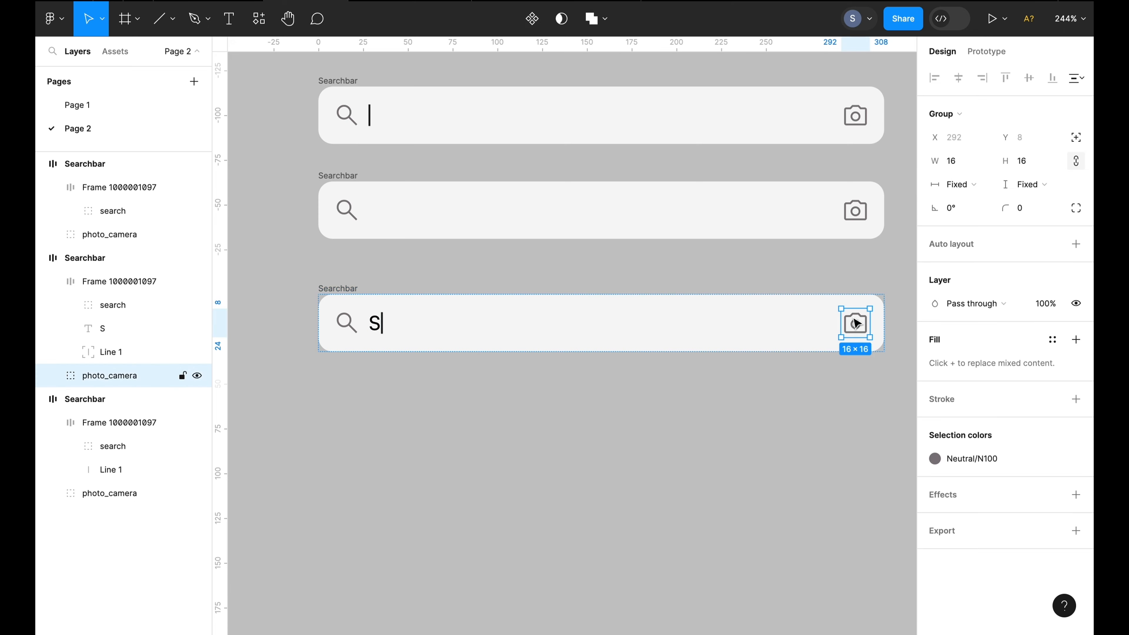
pyautogui.rightClick(859, 324)
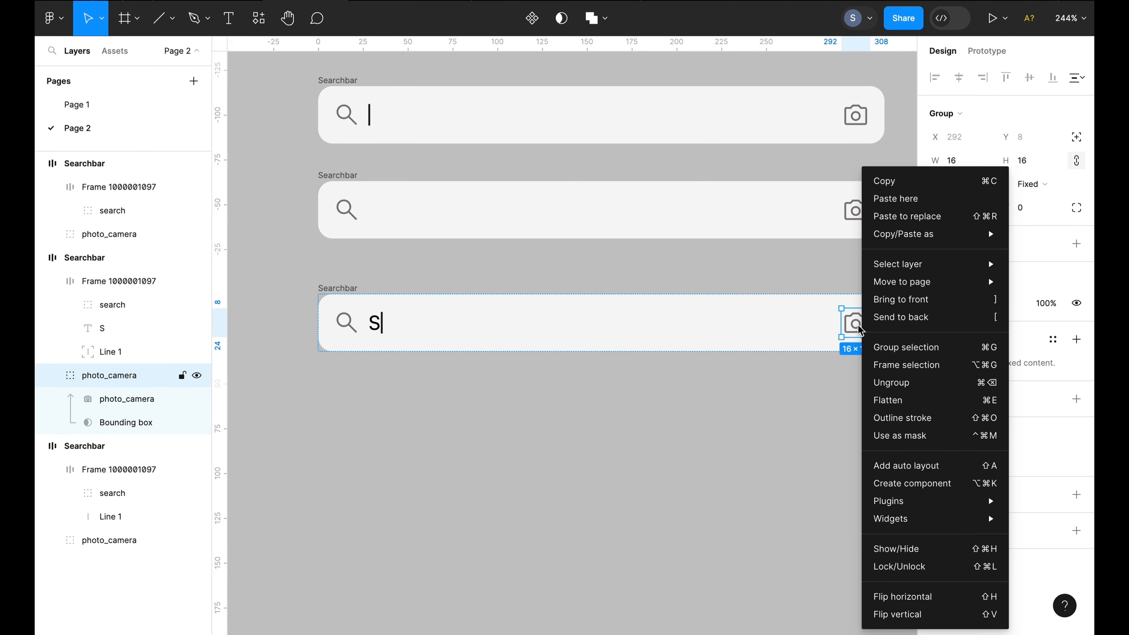
pyautogui.click(907, 216)
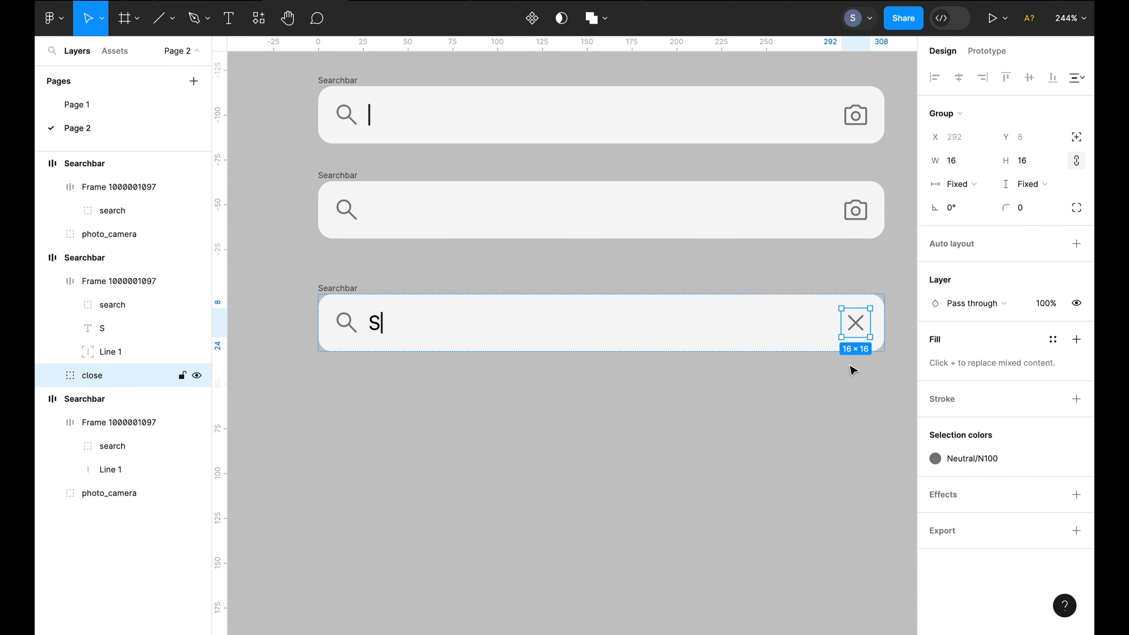
pyautogui.click(776, 454)
# Paste the arrow_back icon onto the canvas beside the search bars
pyautogui.hotkey('shift', '1')
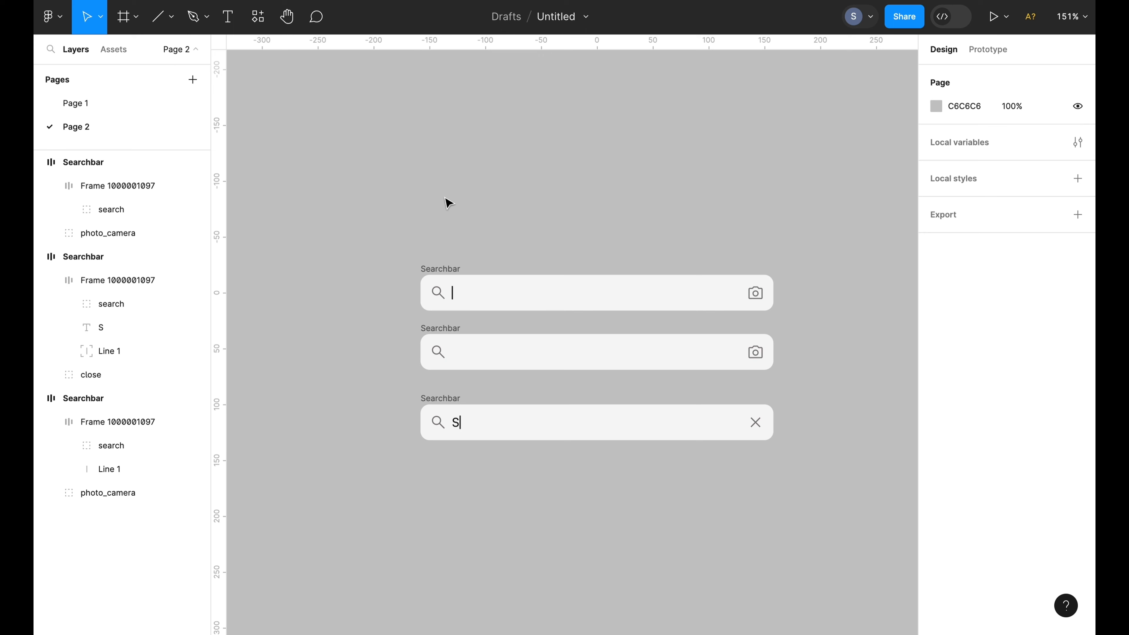
pyautogui.rightClick(359, 246)
pyautogui.click(372, 255)
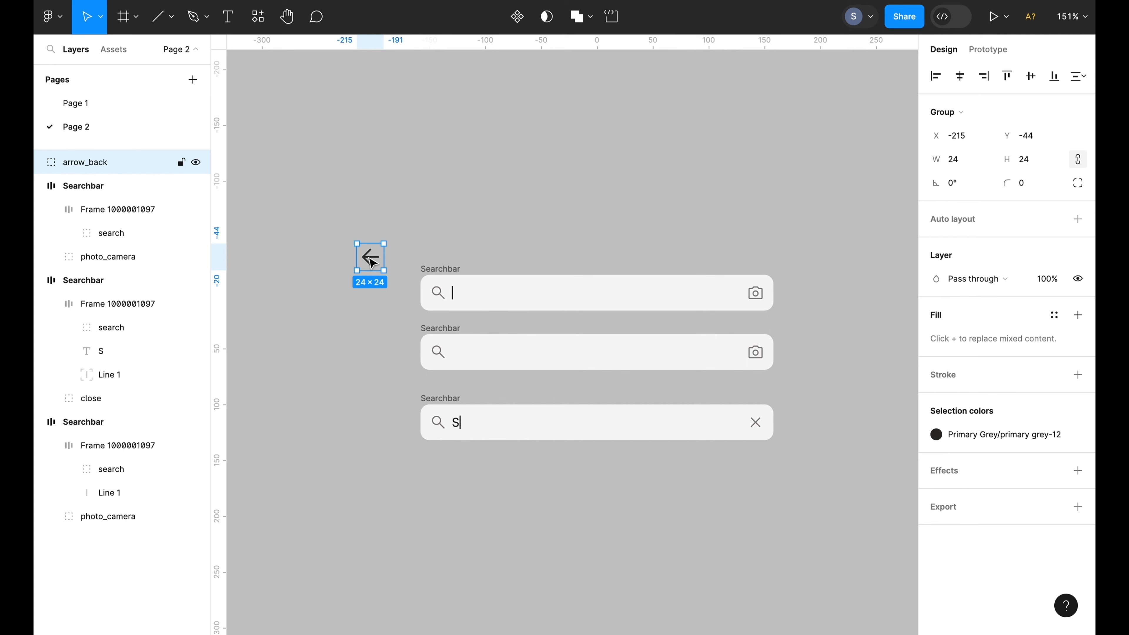
# Place the back arrow left of the top search bar, wrap both in a horizontal auto layout frame, and center-align them
pyautogui.moveTo(372, 263); pyautogui.dragTo(393, 291)
pyautogui.hotkey('shift', 'a')
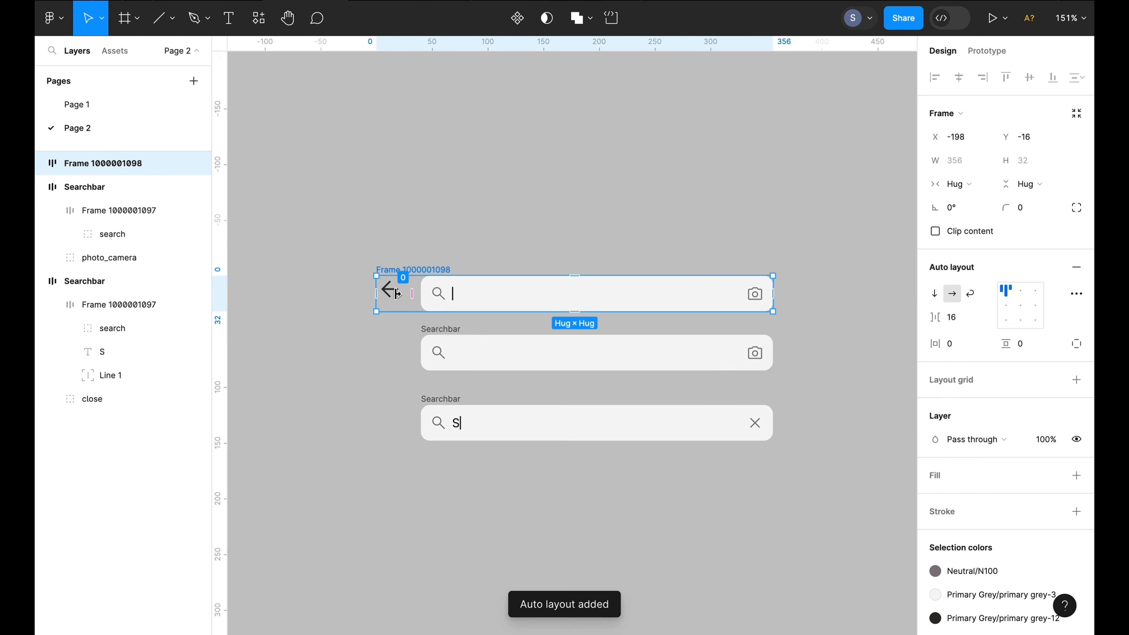
pyautogui.click(1003, 312)
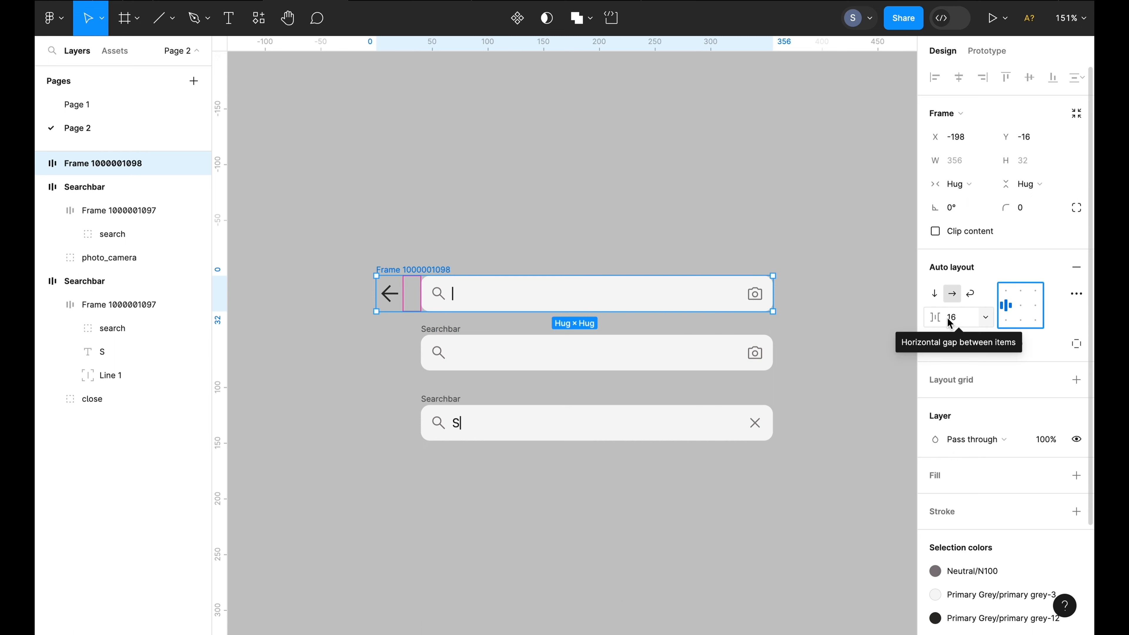
# Set the top search bar's width to Fill container inside its new frame
pyautogui.click(491, 292)
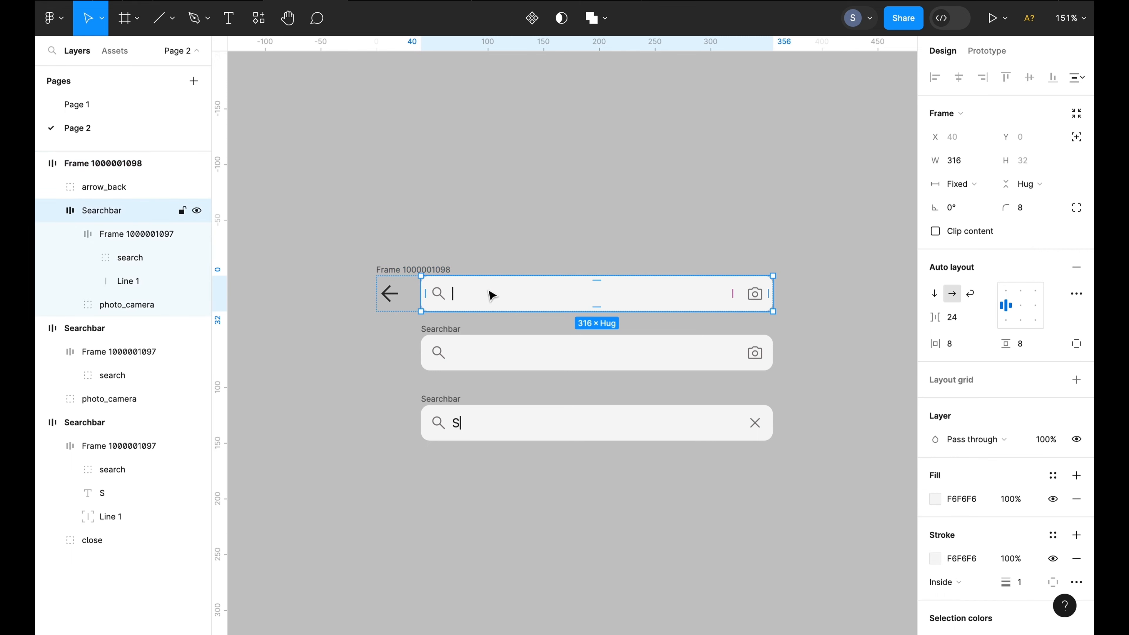
pyautogui.click(963, 185)
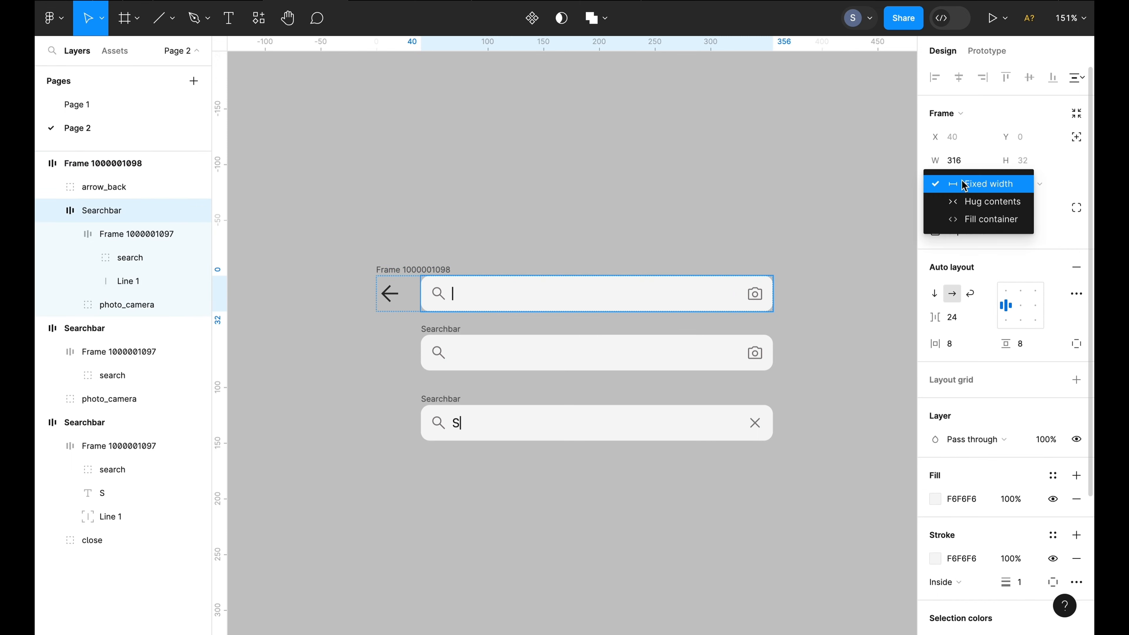
pyautogui.click(967, 223)
pyautogui.click(509, 234)
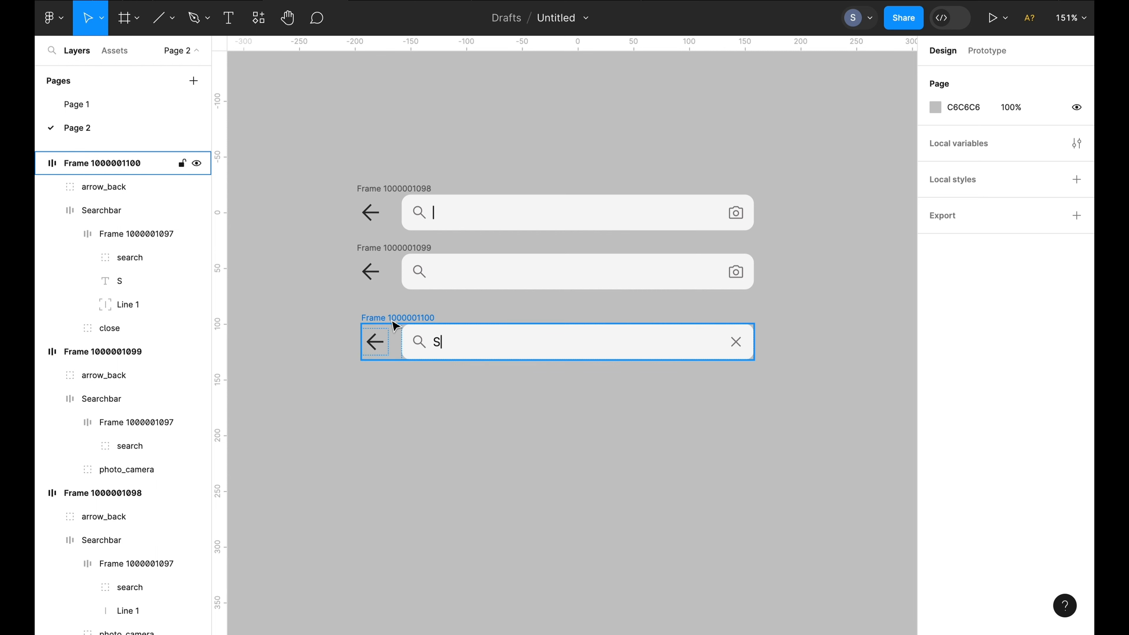
pyautogui.click(397, 322)
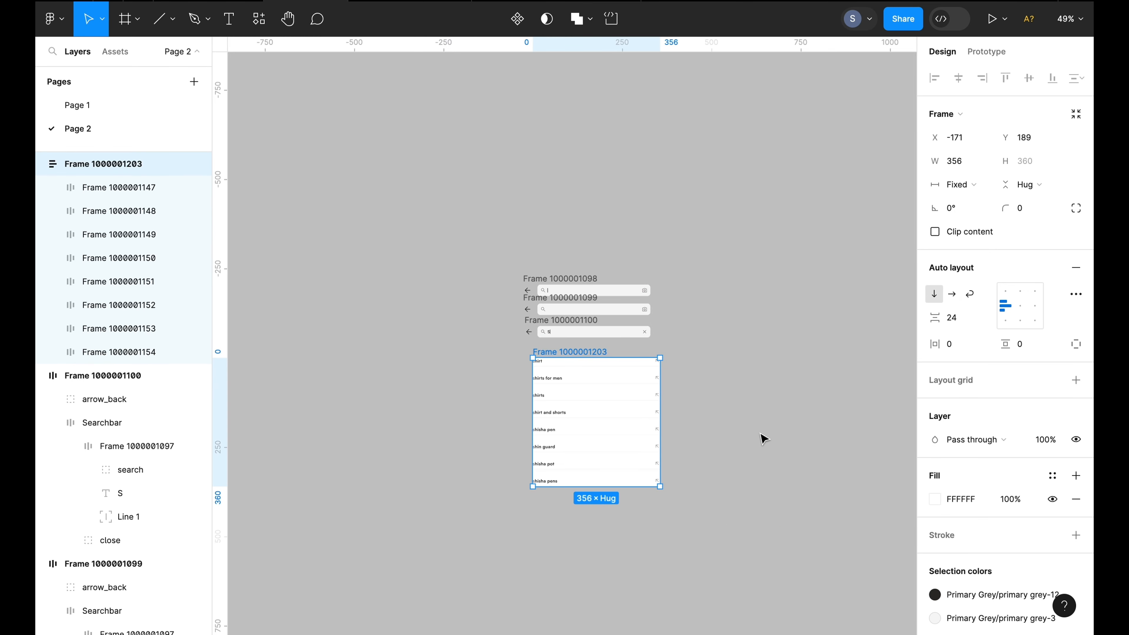
# Rename the results list frame to "search results" and the third bar frame to "search bar 3"
pyautogui.click(763, 438)
pyautogui.scroll(5, 761, 436)
pyautogui.click(472, 321)
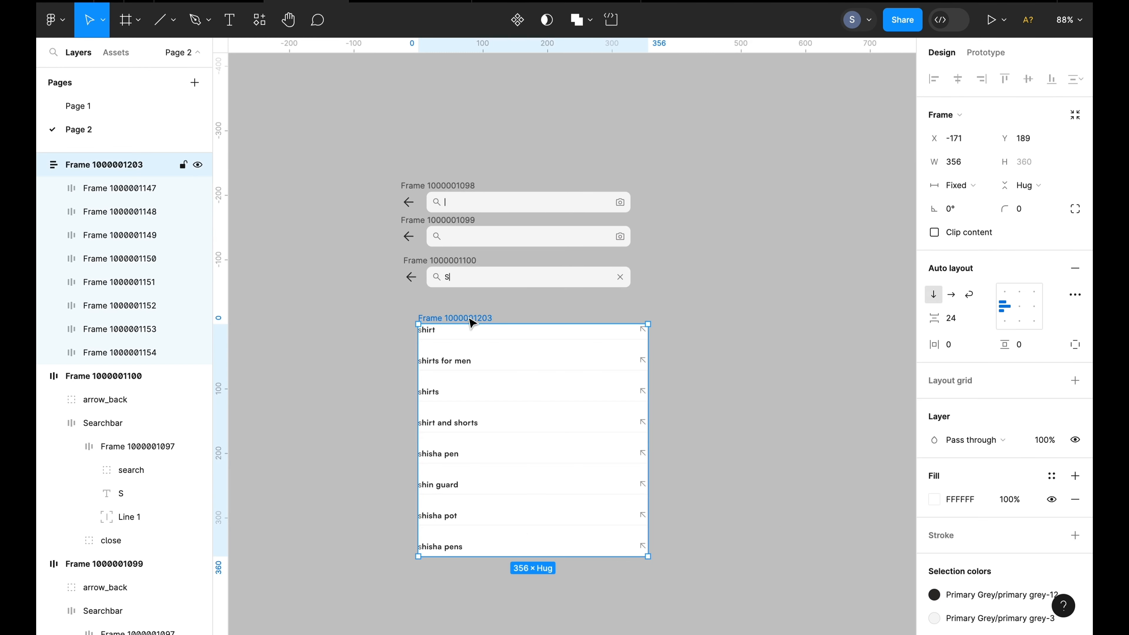
pyautogui.doubleClick(471, 321)
pyautogui.press('BackSpace')
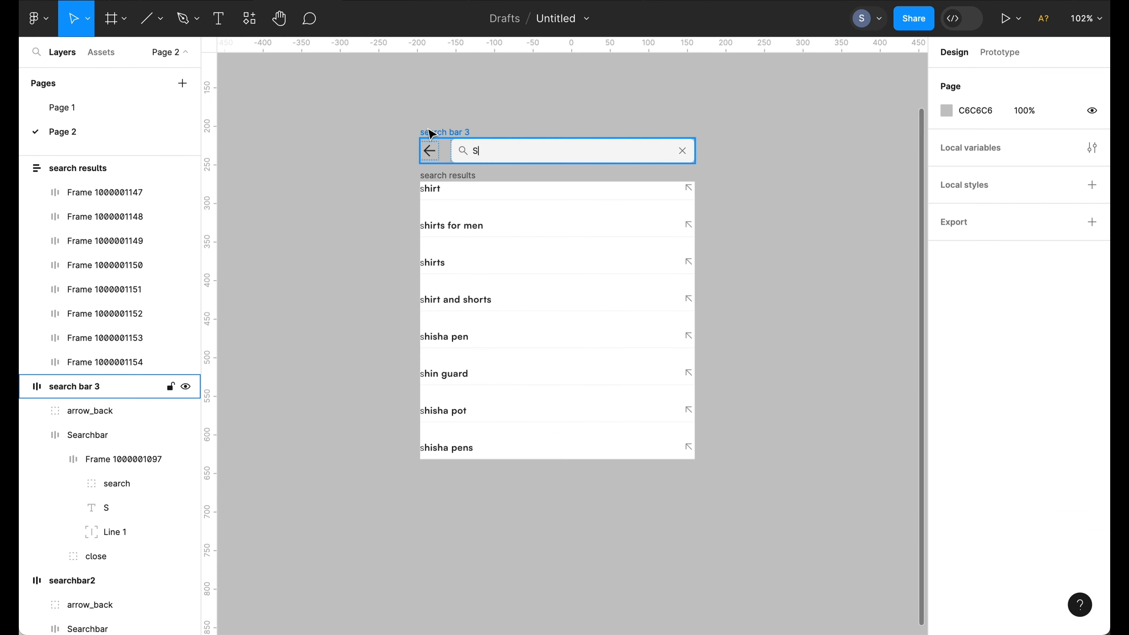
# Wrap search bar 3 and the search results in a vertical auto layout frame with fixed width
pyautogui.click(433, 133)
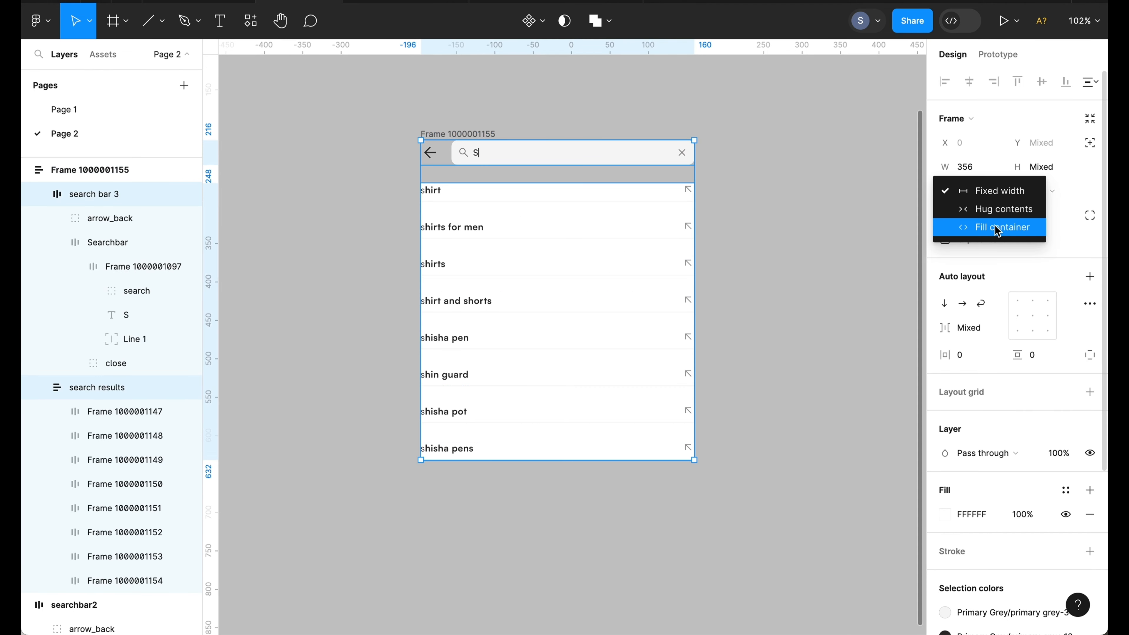
pyautogui.click(996, 226)
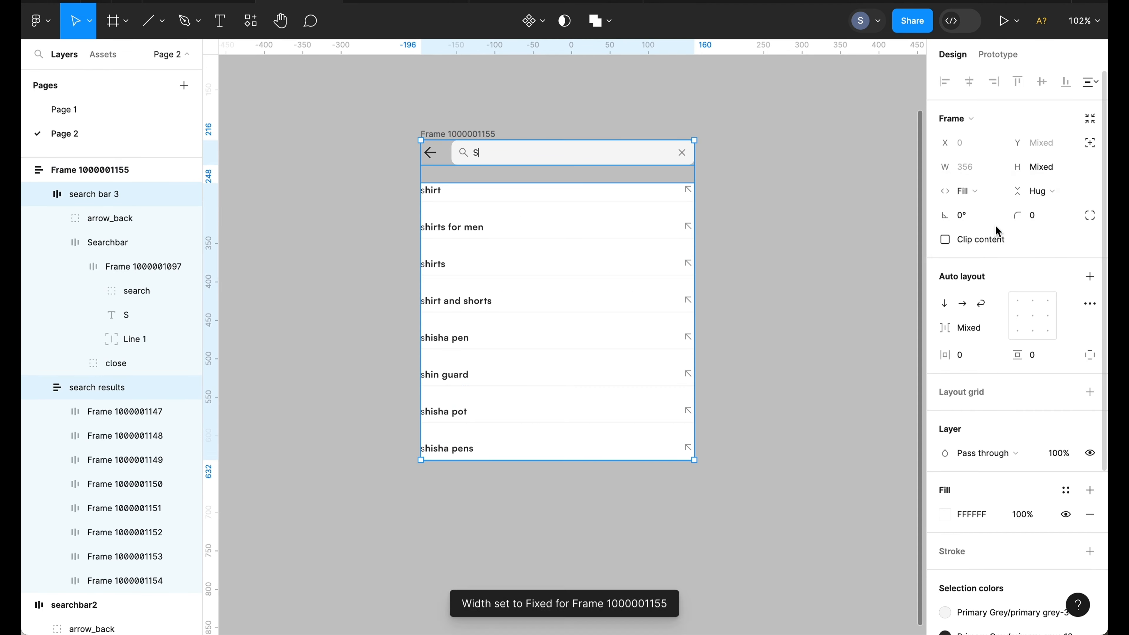
pyautogui.click(826, 255)
# Duplicate the frame containing search bar 3 and its results
pyautogui.hscroll(3, 829, 257)
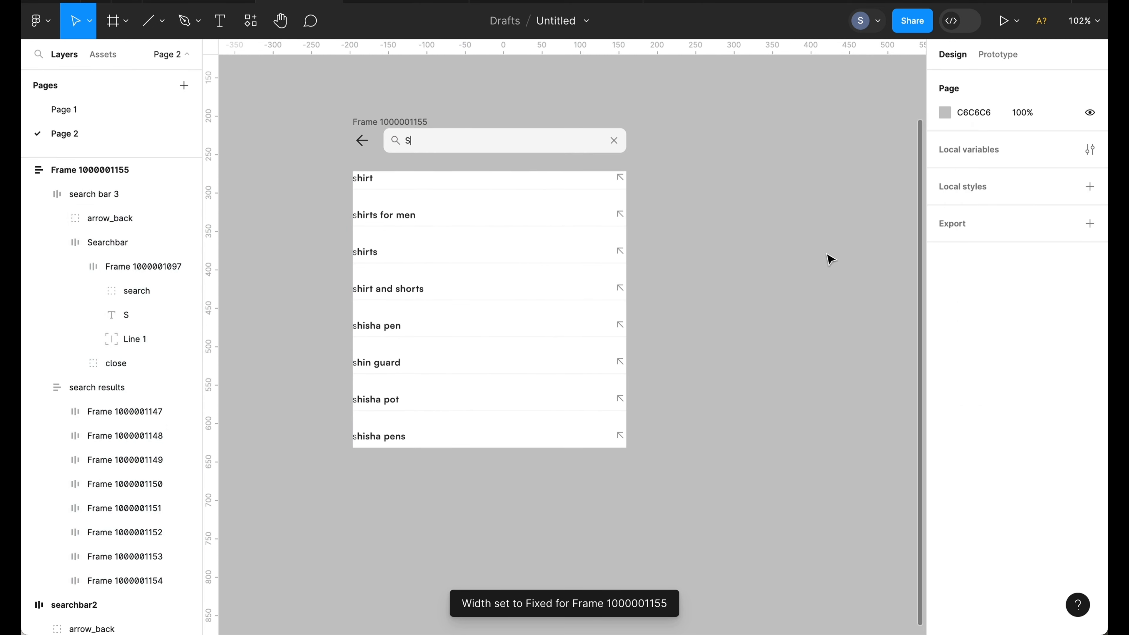
pyautogui.click(397, 128)
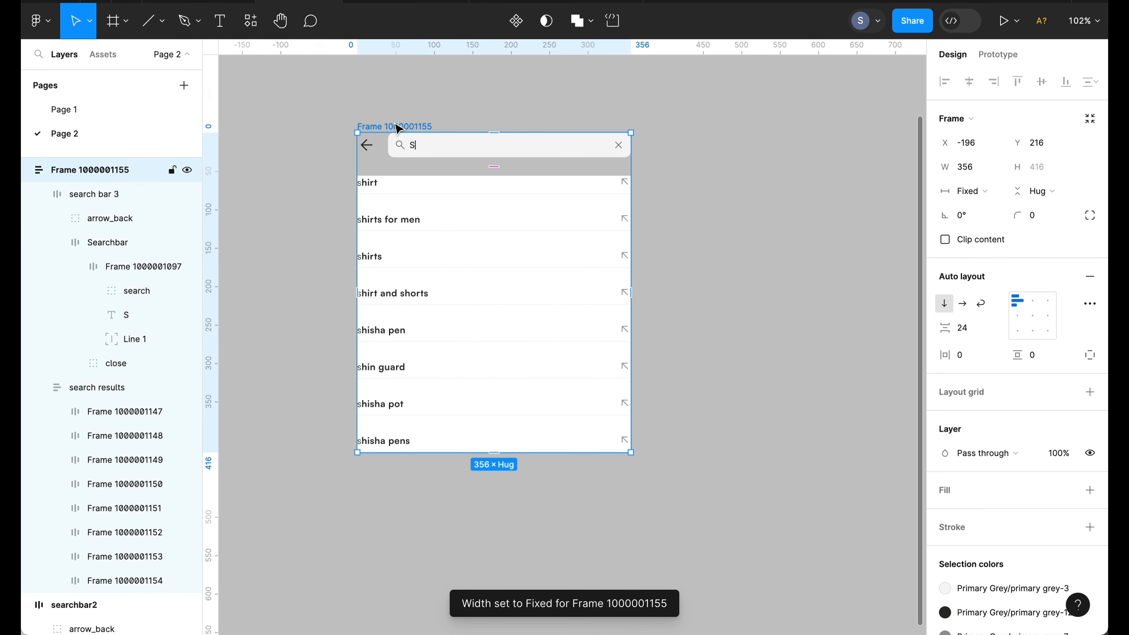
pyautogui.hotkey('ctrl', 'd')
# Delete the cursor line from the duplicated search bar
pyautogui.hscroll(3, 638, 146)
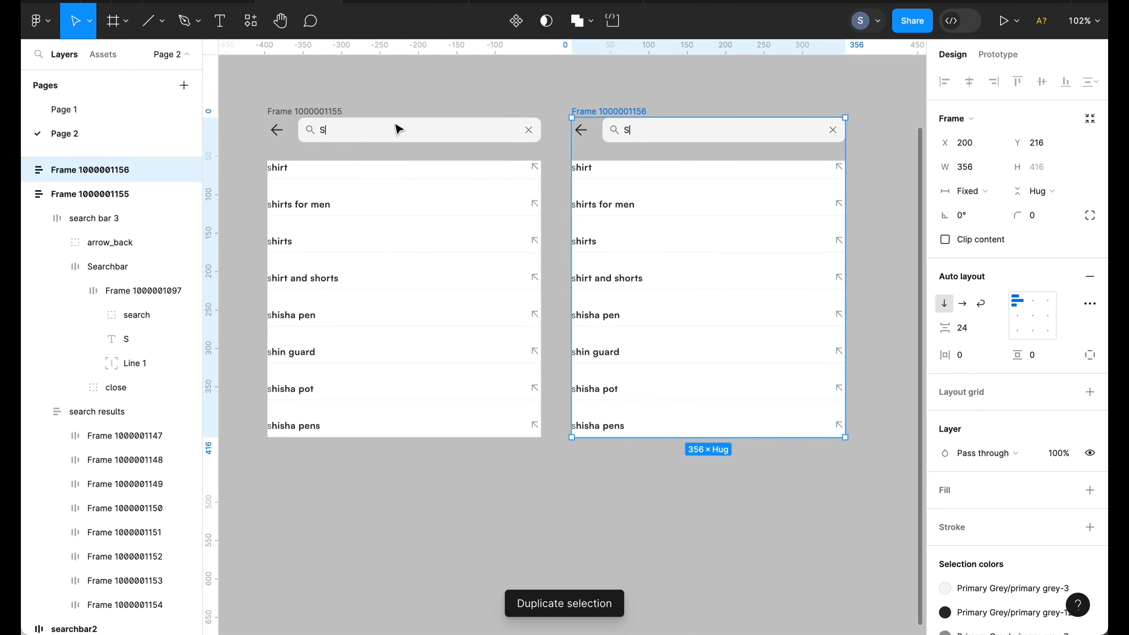
pyautogui.scroll(3, 637, 146)
pyautogui.click(621, 147)
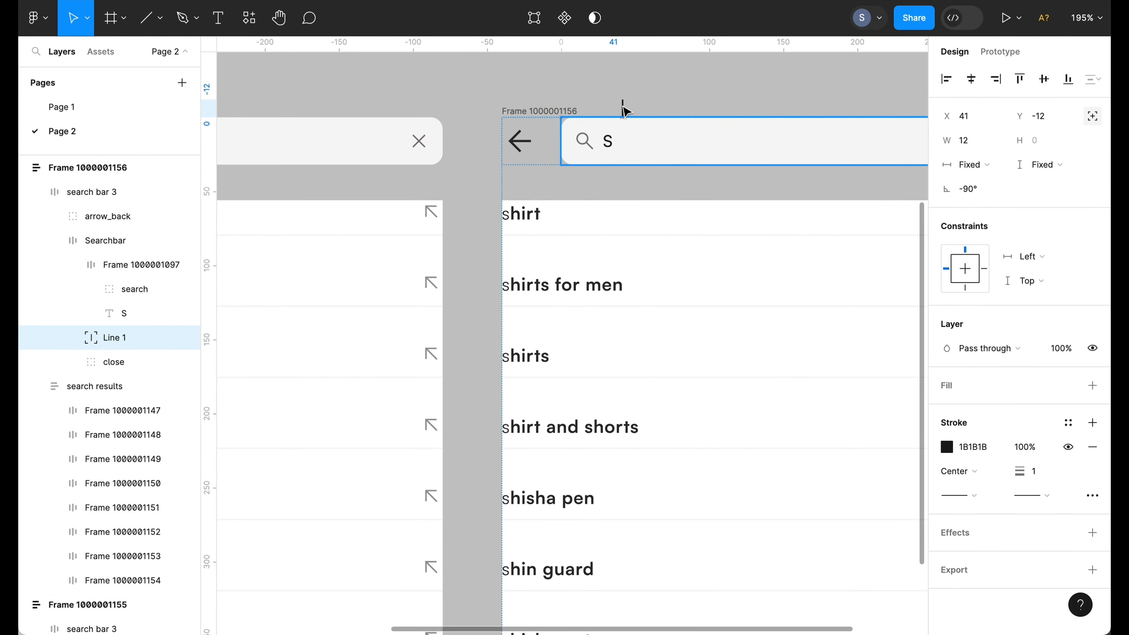
pyautogui.press('Delete')
# Arrange the search bar variants in one column, with the duplicated frame at the bottom
pyautogui.scroll(-5, 617, 105)
pyautogui.click(605, 92)
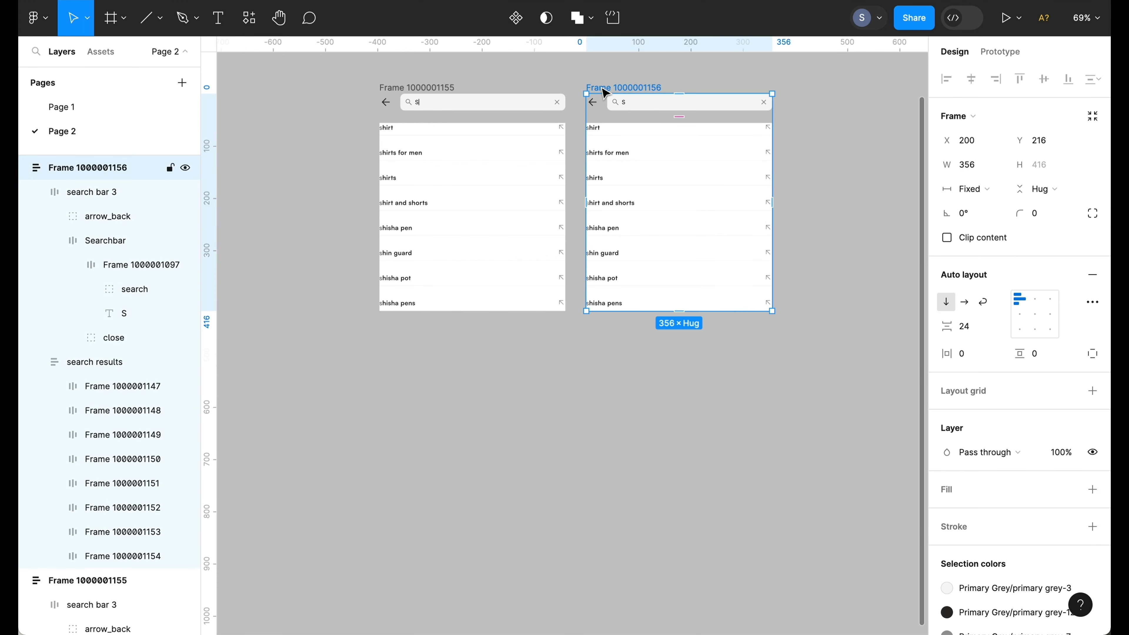
pyautogui.click(573, 90)
pyautogui.scroll(3, 572, 92)
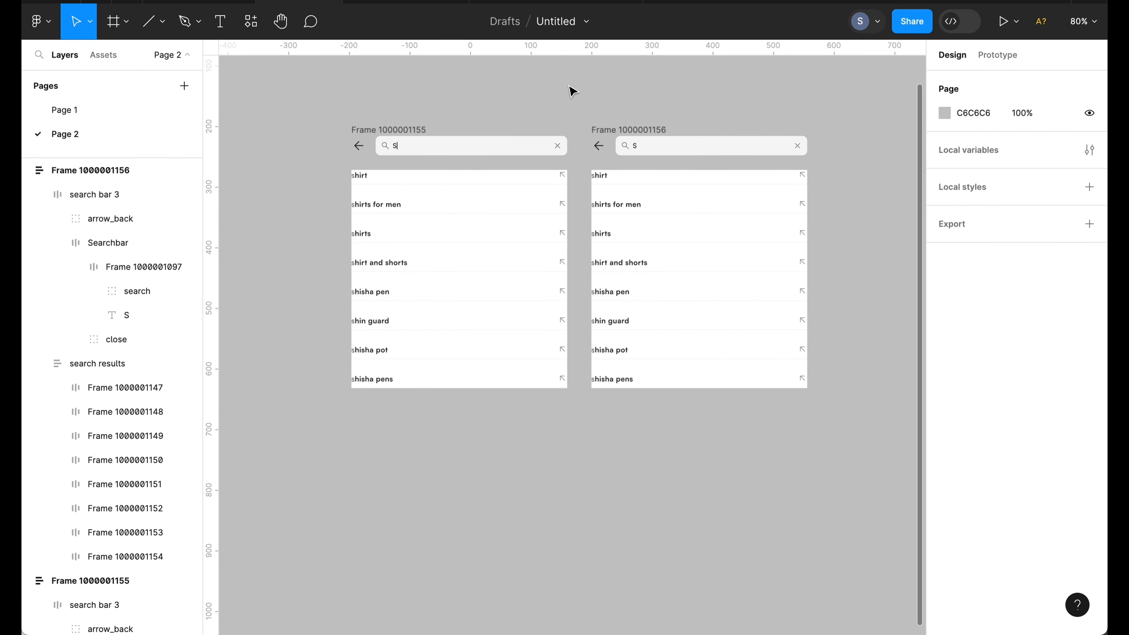
pyautogui.click(386, 132)
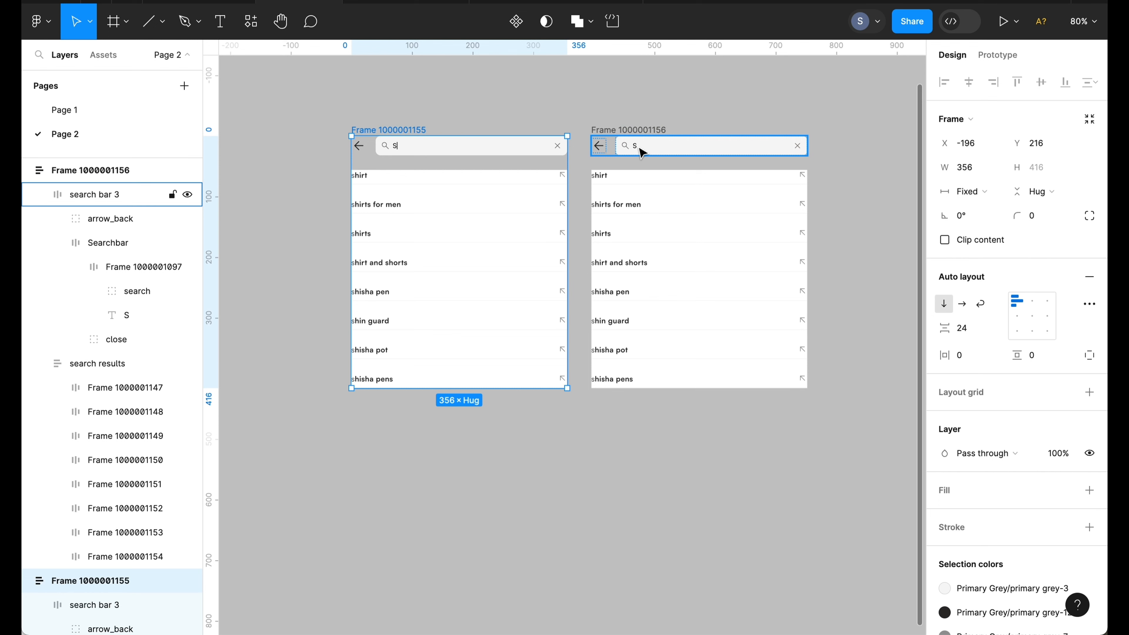
pyautogui.click(647, 120)
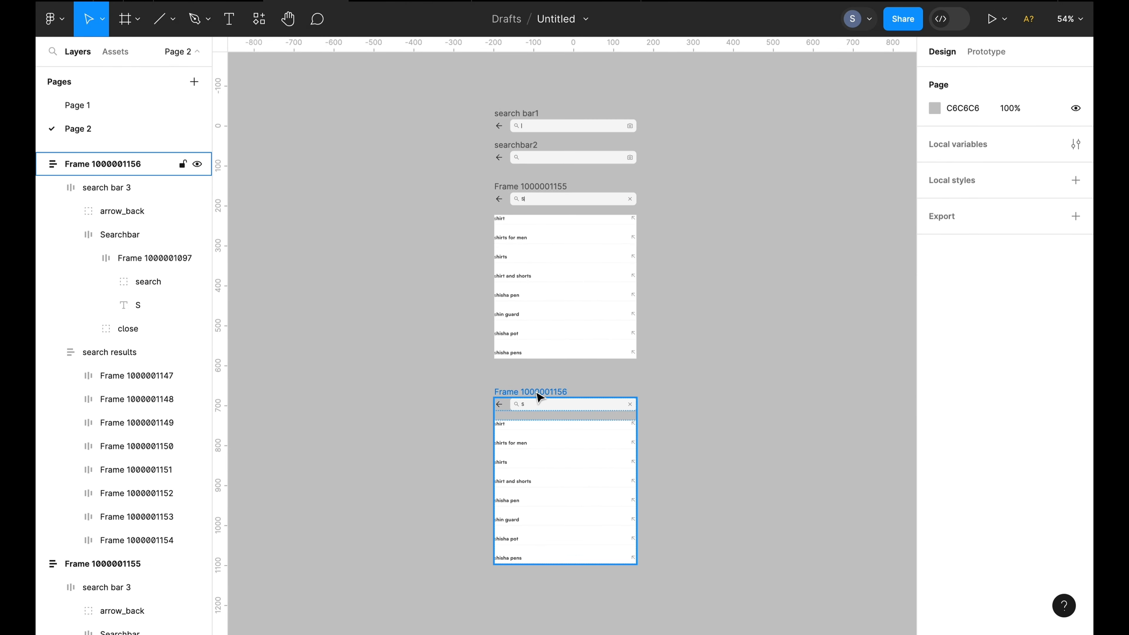
# Combine all four search bar frames into a component set
pyautogui.click(538, 397)
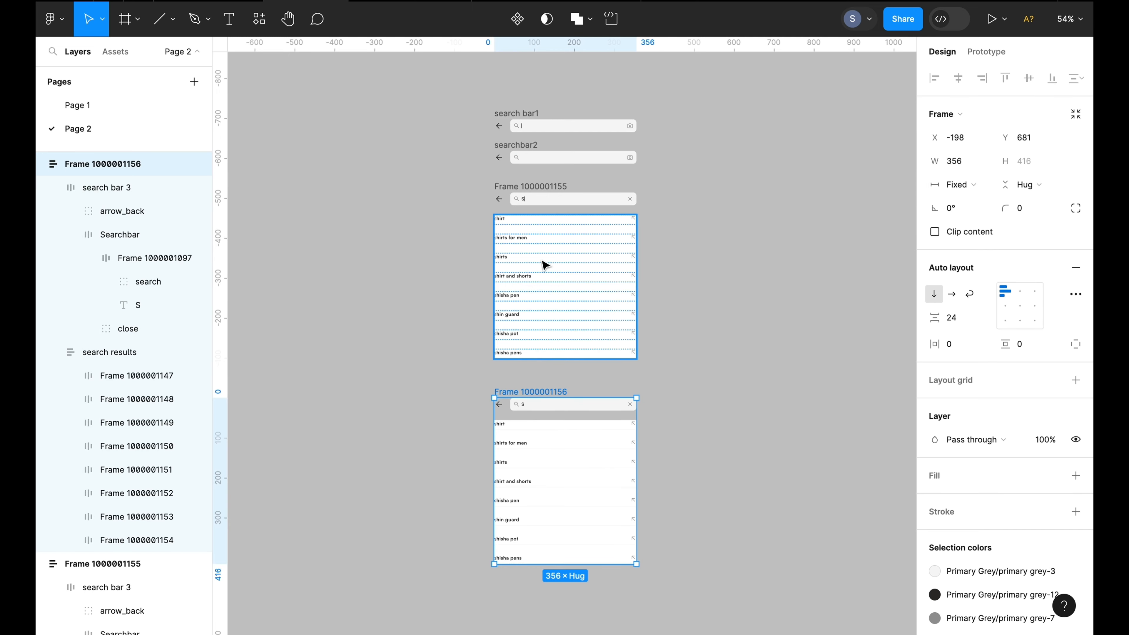
pyautogui.keyDown('shift'); pyautogui.click(529, 188); pyautogui.keyUp('shift')
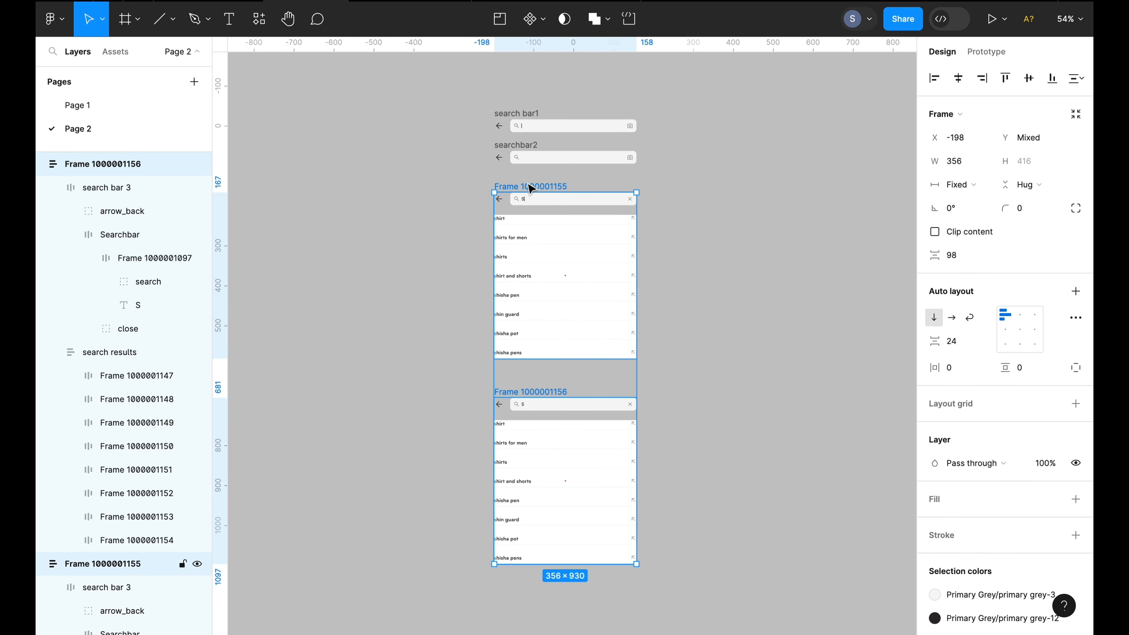
pyautogui.keyDown('shift'); pyautogui.click(533, 145); pyautogui.keyUp('shift')
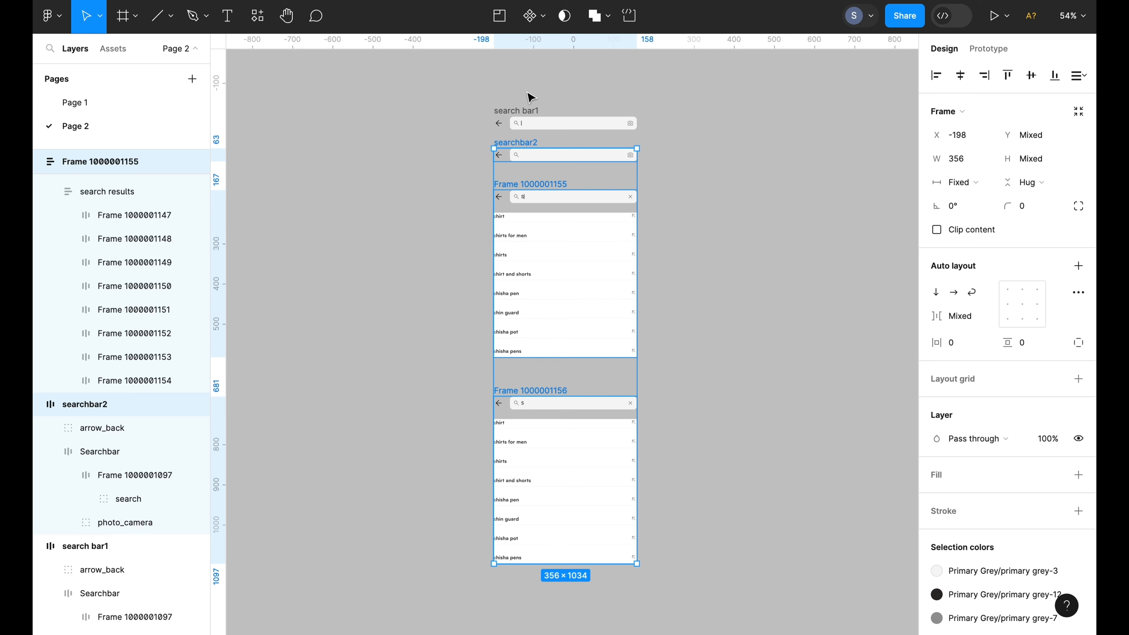
pyautogui.keyDown('shift'); pyautogui.click(525, 111); pyautogui.keyUp('shift')
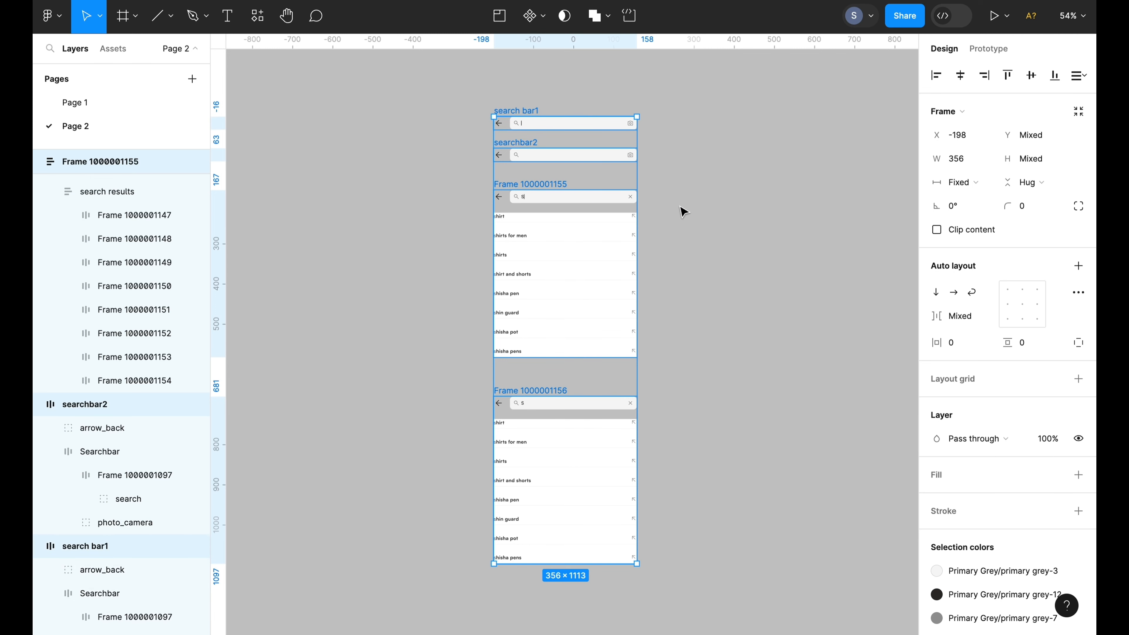
pyautogui.click(544, 24)
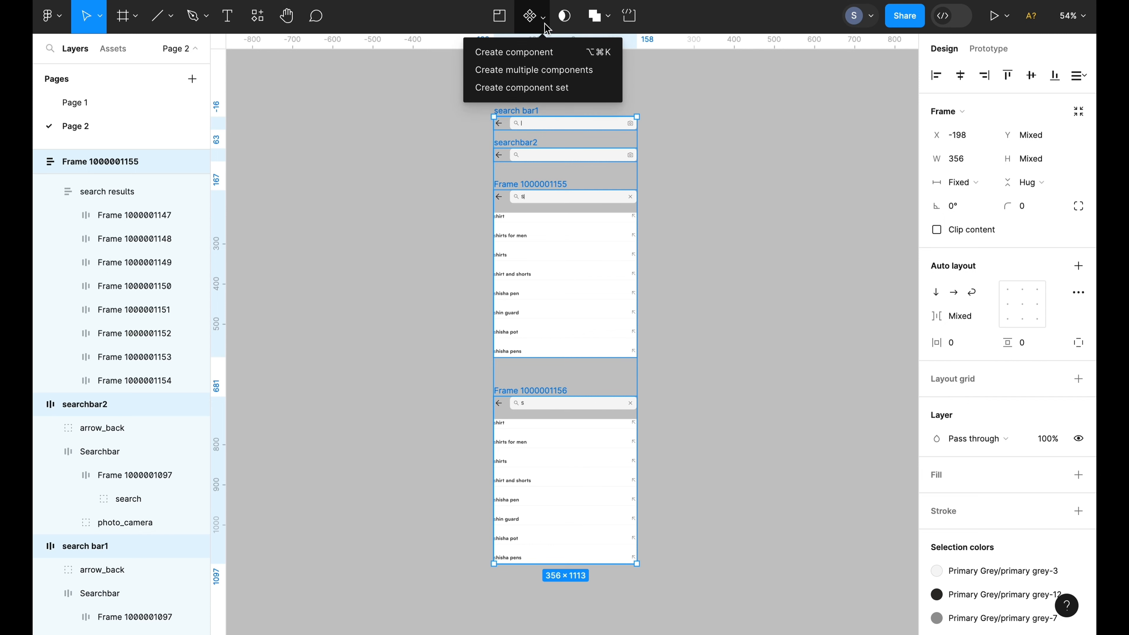
pyautogui.click(533, 93)
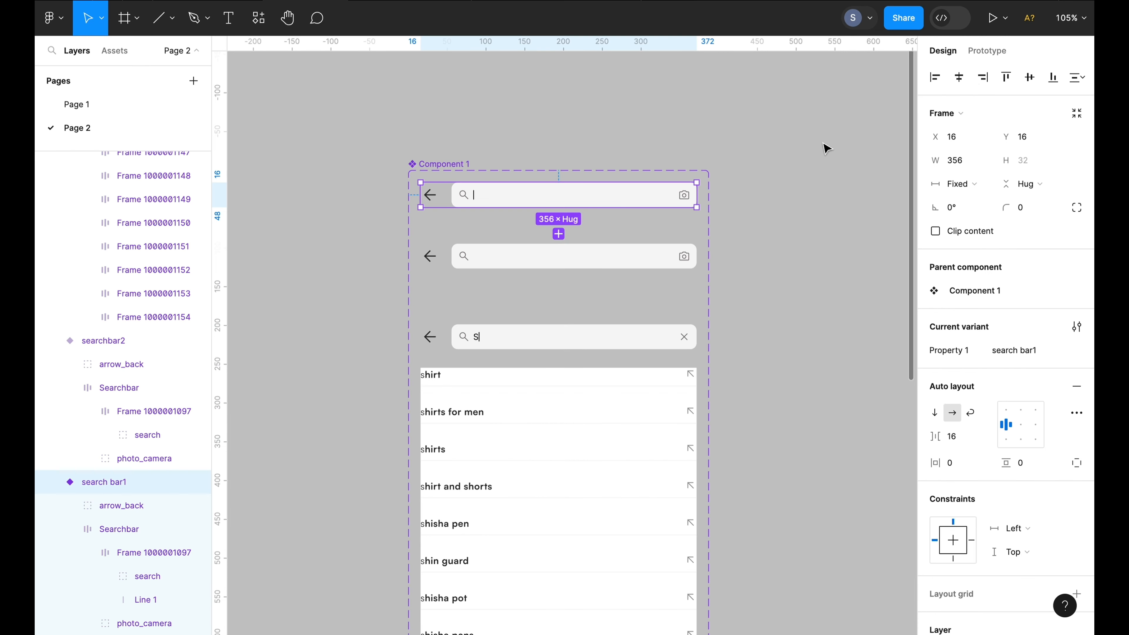
# Open the prototype settings for the top search bar variant
pyautogui.click(975, 53)
pyautogui.scroll(-2, 812, 184)
pyautogui.hscroll(-1, 812, 184)
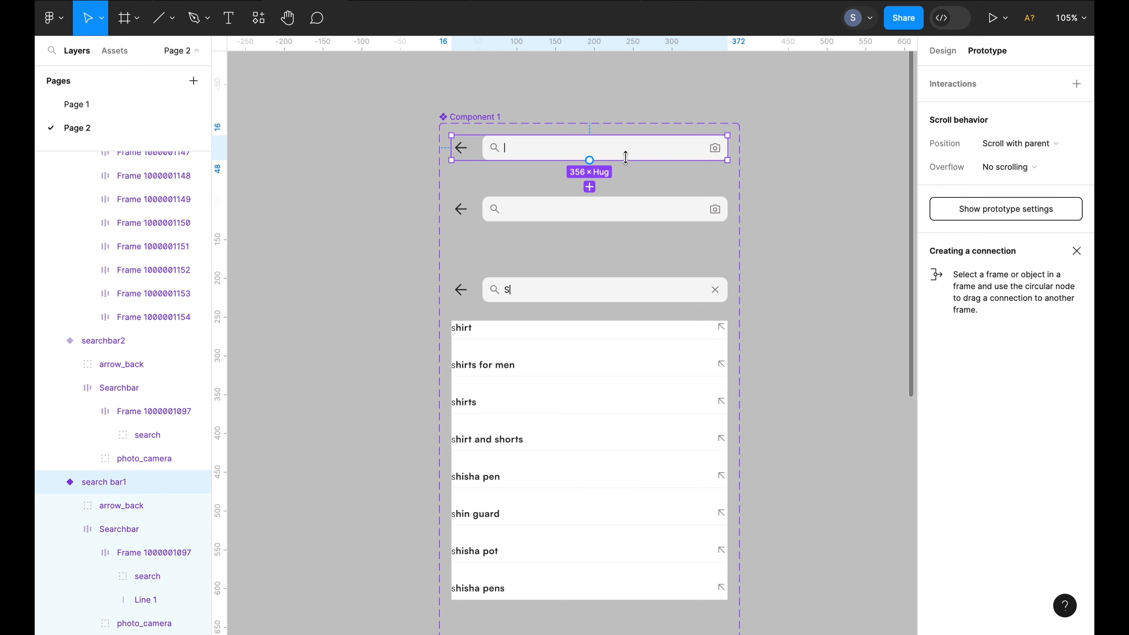
# Connect the top search bar variant to searchbar2 with an After delay trigger of 300 ms
pyautogui.moveTo(593, 163)
pyautogui.moveTo(591, 161); pyautogui.dragTo(589, 205)
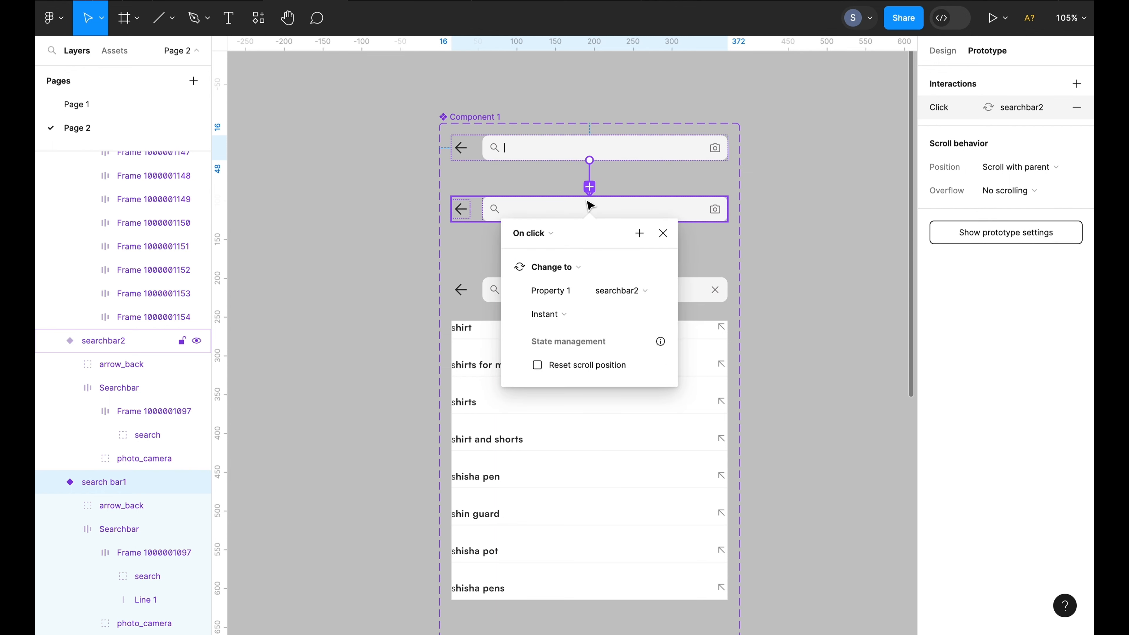
pyautogui.click(549, 234)
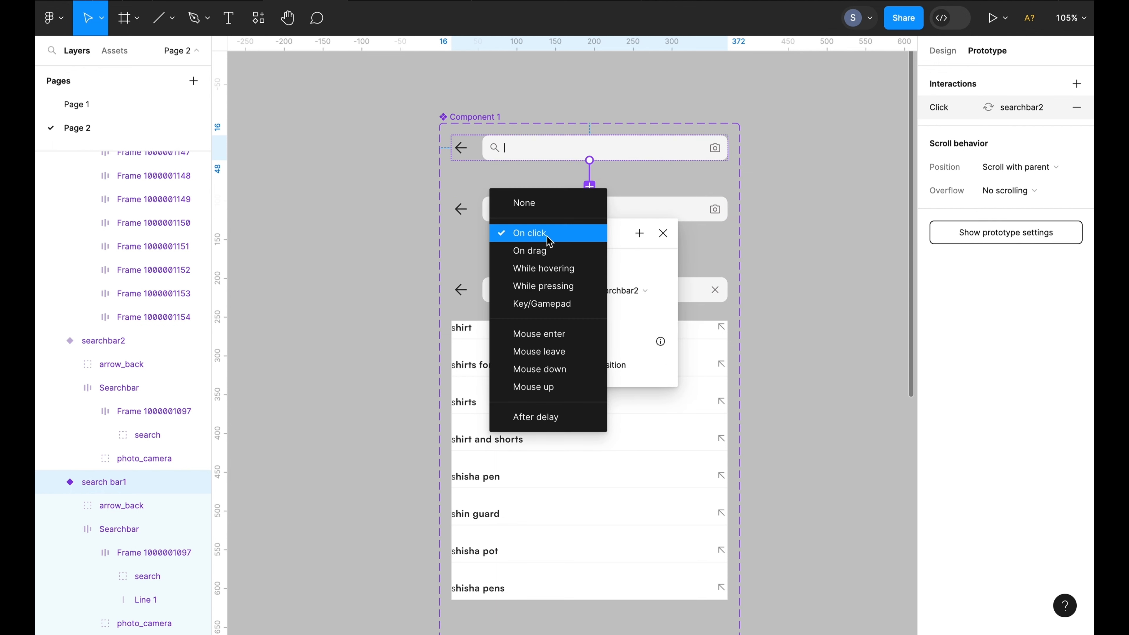
pyautogui.click(551, 418)
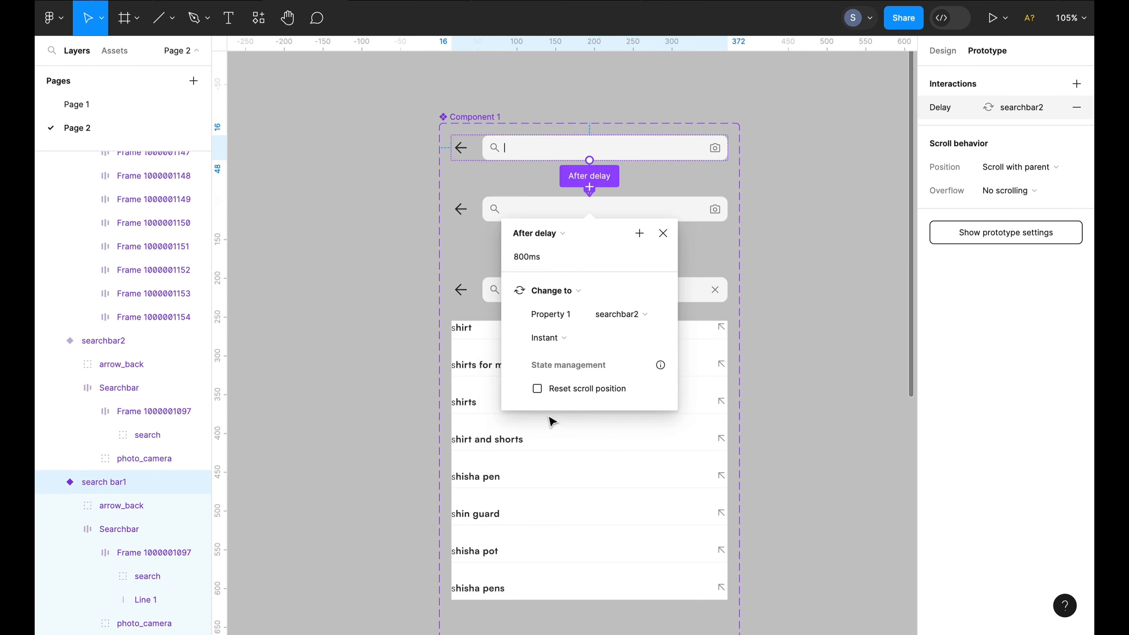
pyautogui.click(518, 259)
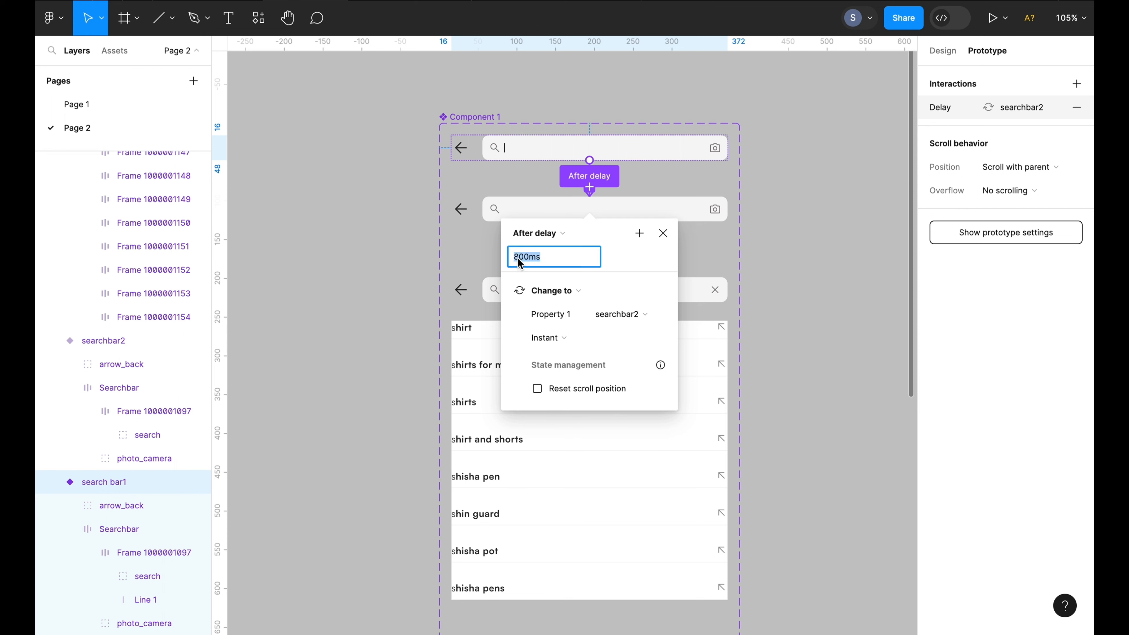
pyautogui.press('BackSpace')
pyautogui.write('3')
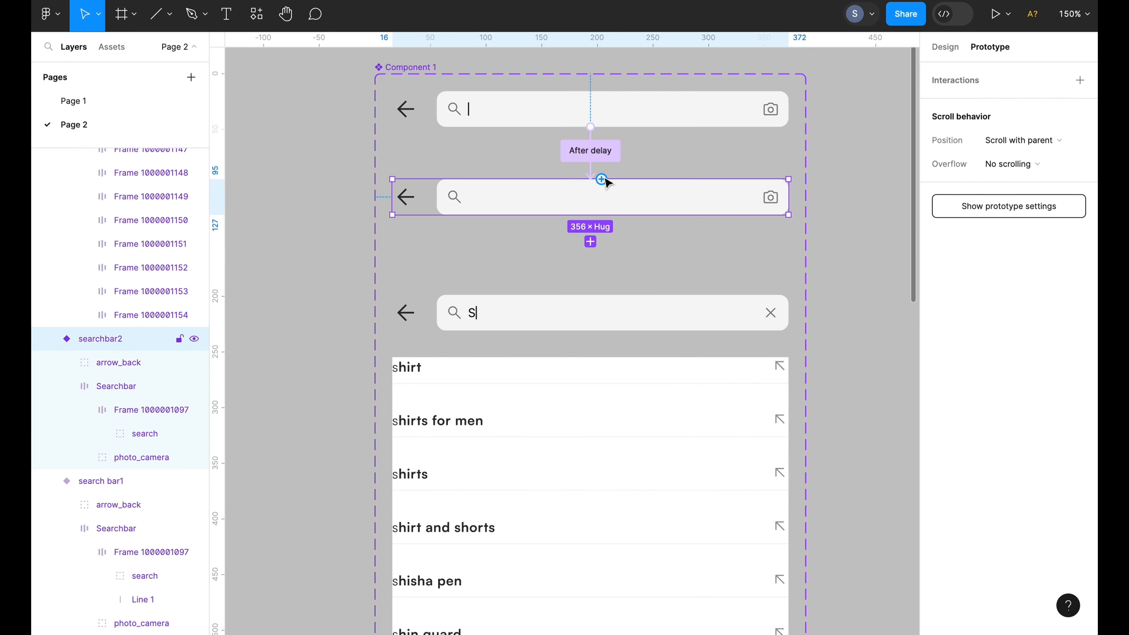
# Connect searchbar2 back to the top variant with an After delay trigger of 300 ms
pyautogui.scroll(5, 604, 179)
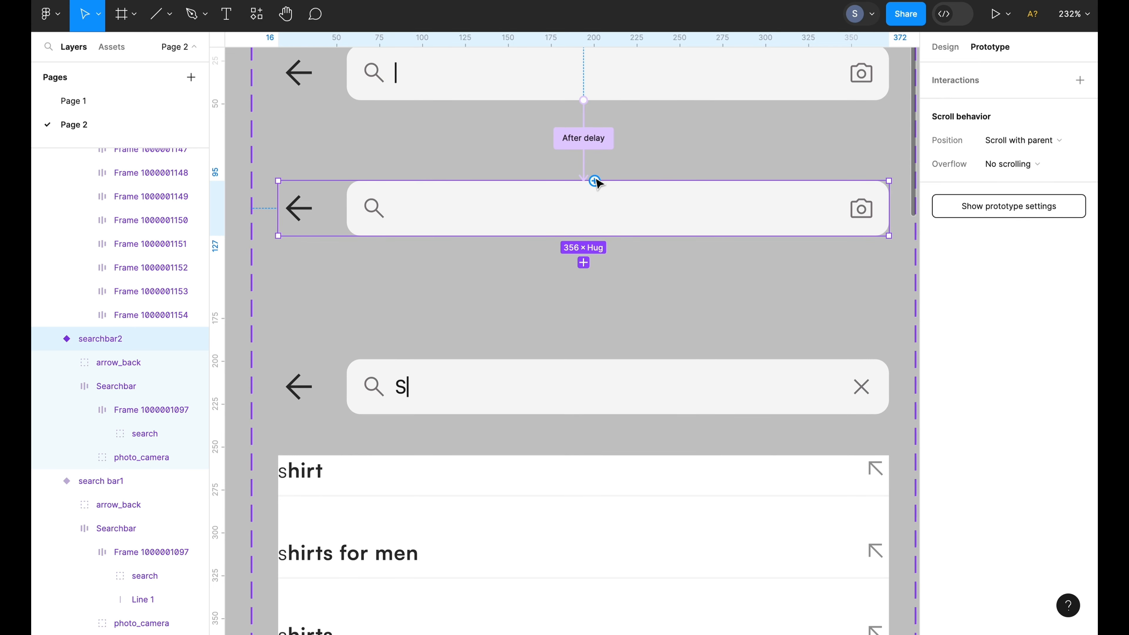
pyautogui.moveTo(596, 182); pyautogui.dragTo(602, 103)
pyautogui.click(547, 141)
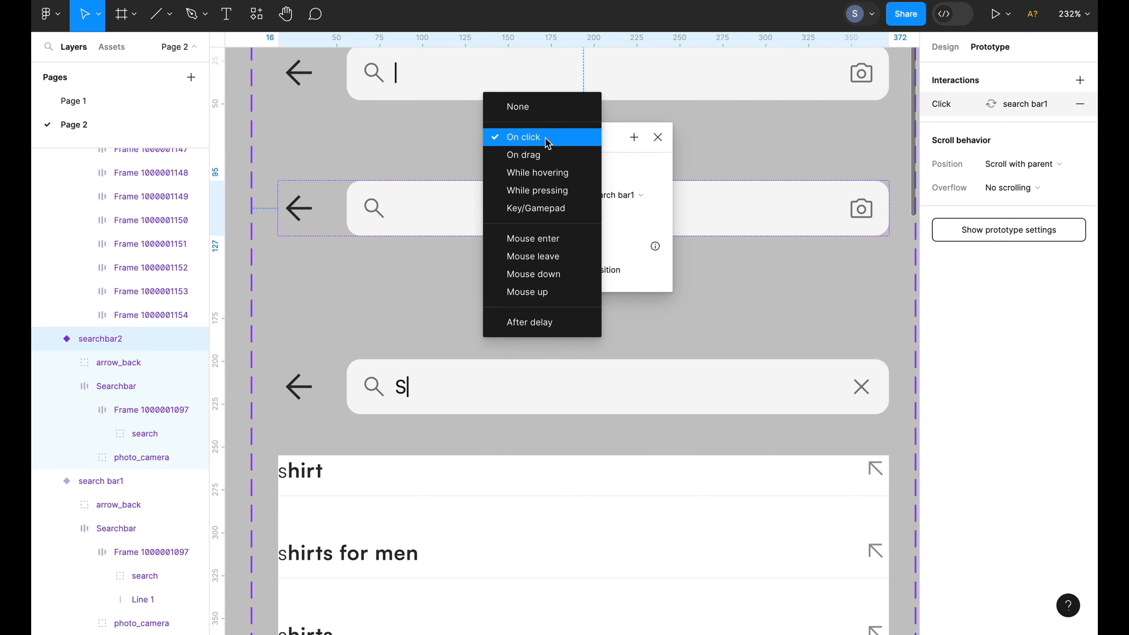
pyautogui.click(540, 322)
pyautogui.click(514, 166)
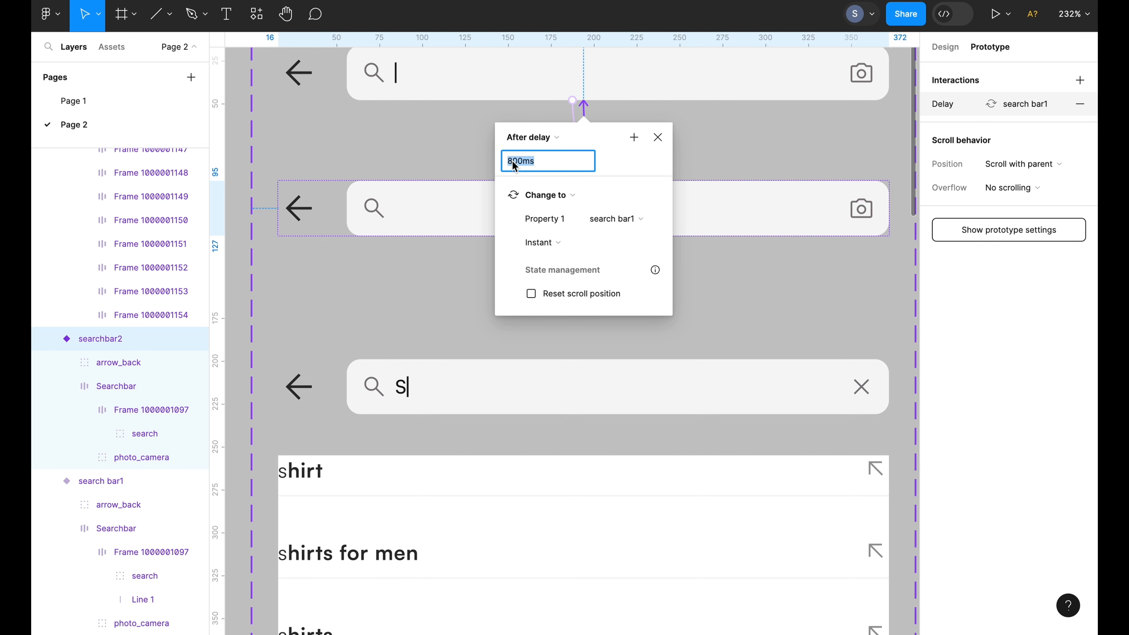
pyautogui.click(515, 166)
pyautogui.press('BackSpace')
pyautogui.write('3')
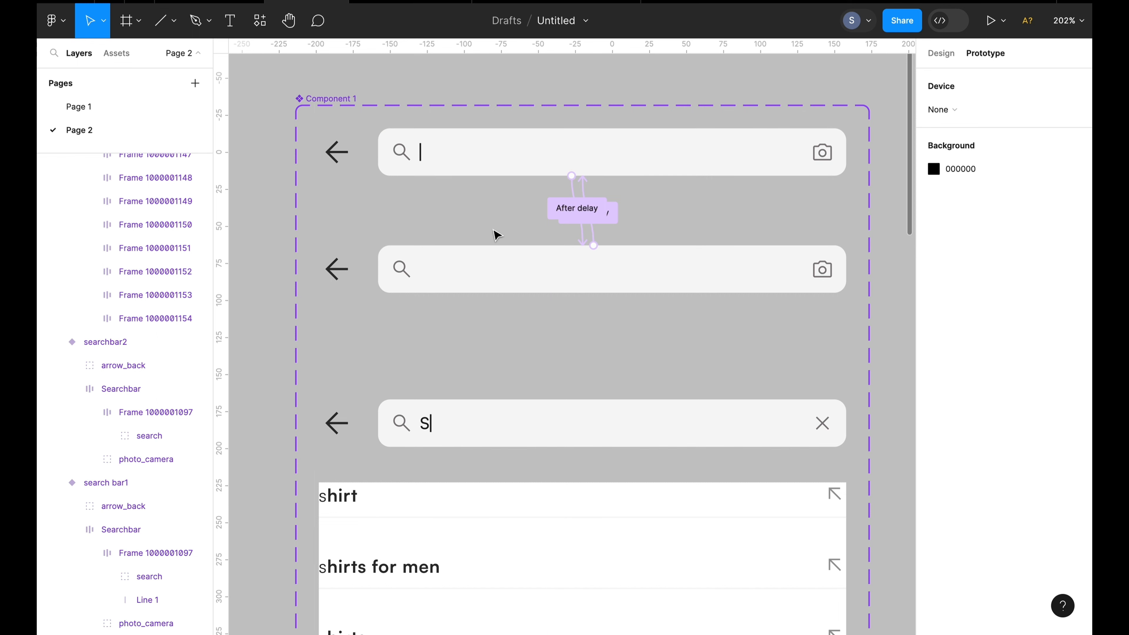
# Connect the third variant with search results to the bottom variant using an After delay trigger of 300 ms
pyautogui.scroll(-5, 497, 235)
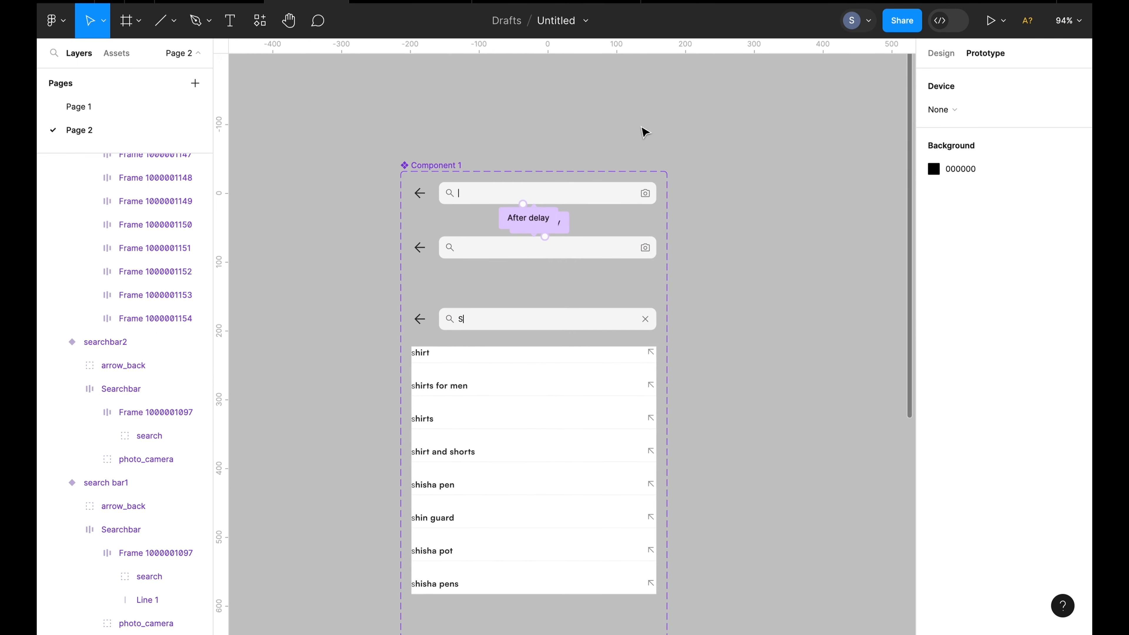
pyautogui.scroll(-3, 679, 97)
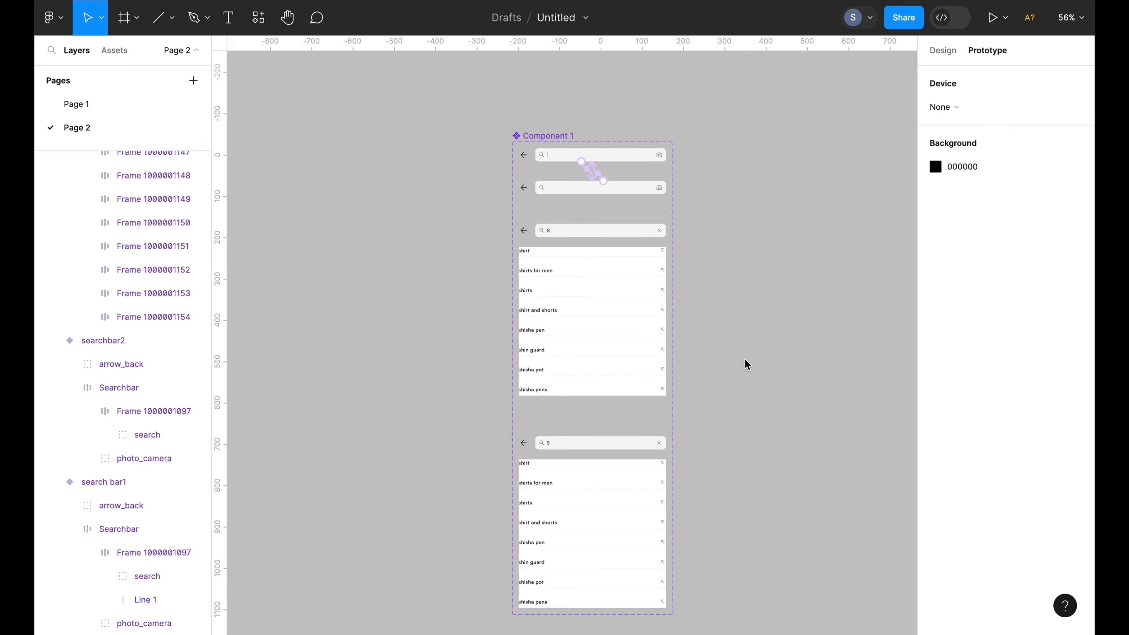
pyautogui.click(610, 331)
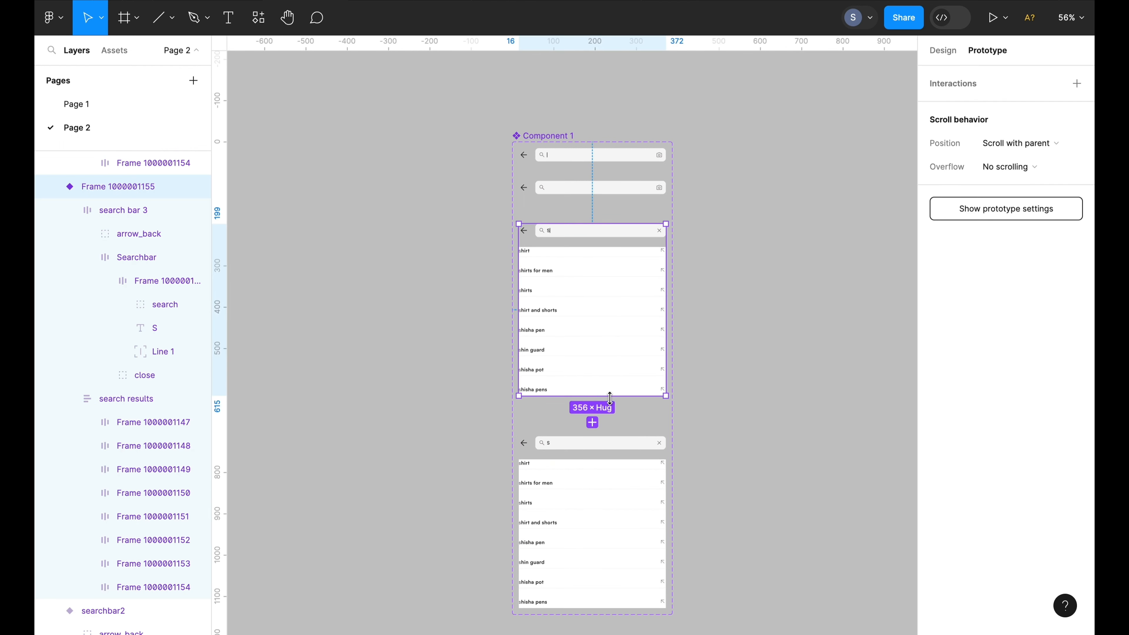
pyautogui.scroll(2, 593, 398)
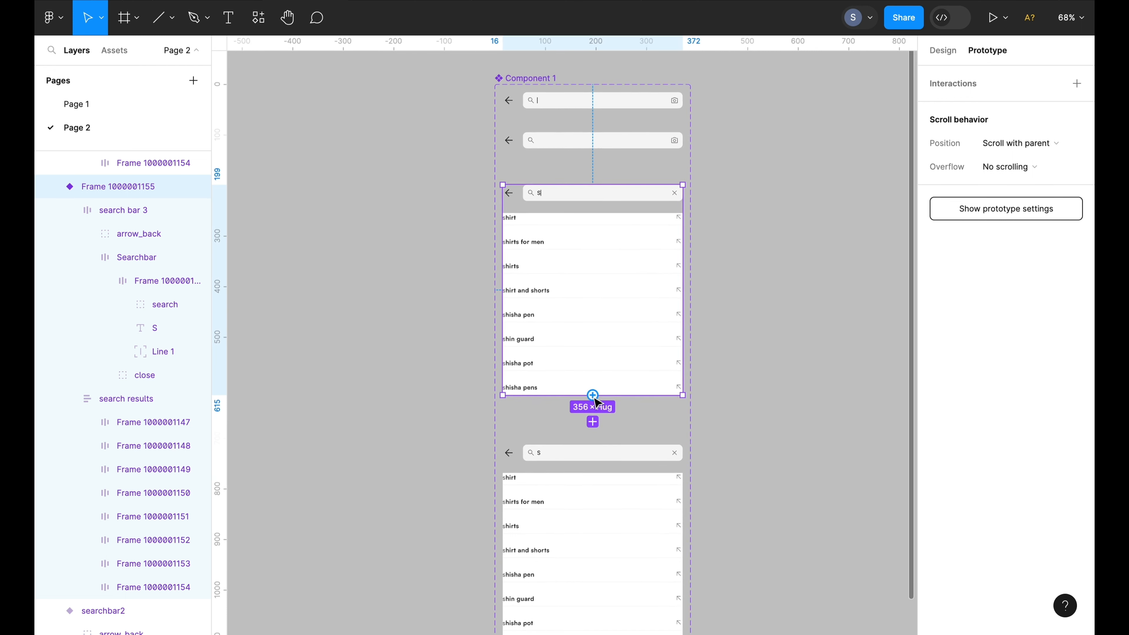
pyautogui.moveTo(592, 395); pyautogui.dragTo(593, 462)
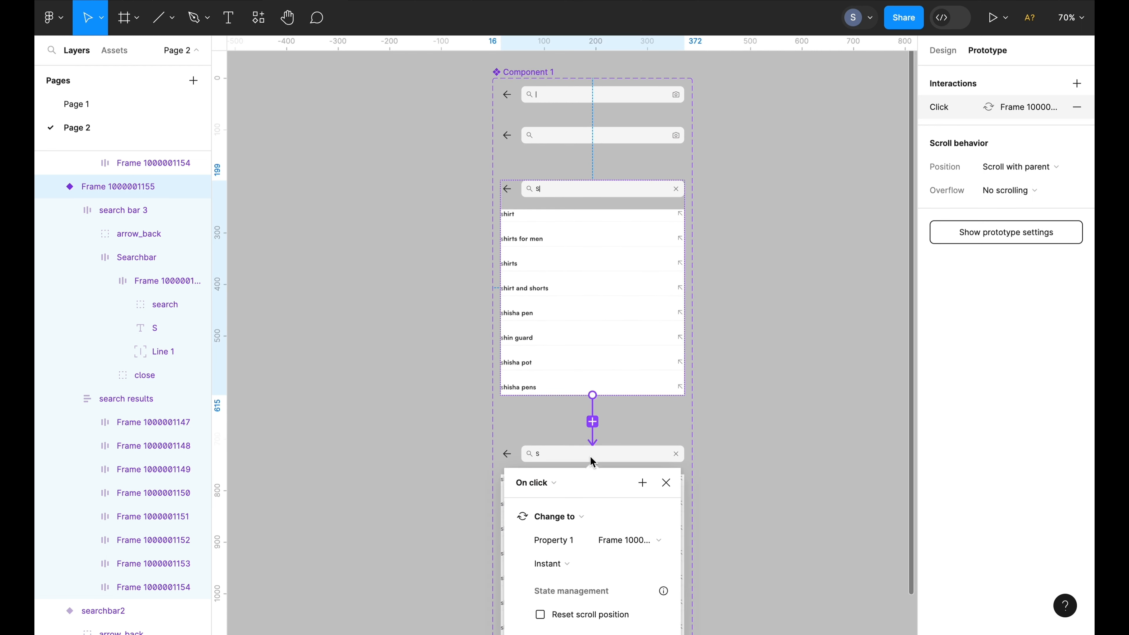
pyautogui.click(554, 483)
pyautogui.scroll(-3, 553, 586)
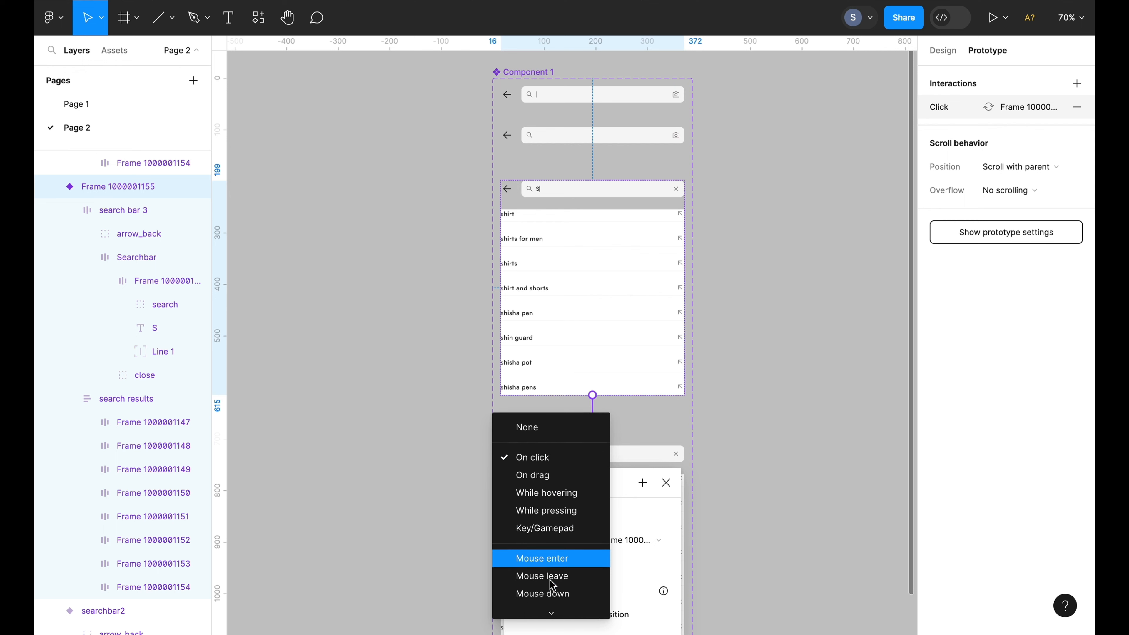
pyautogui.click(549, 603)
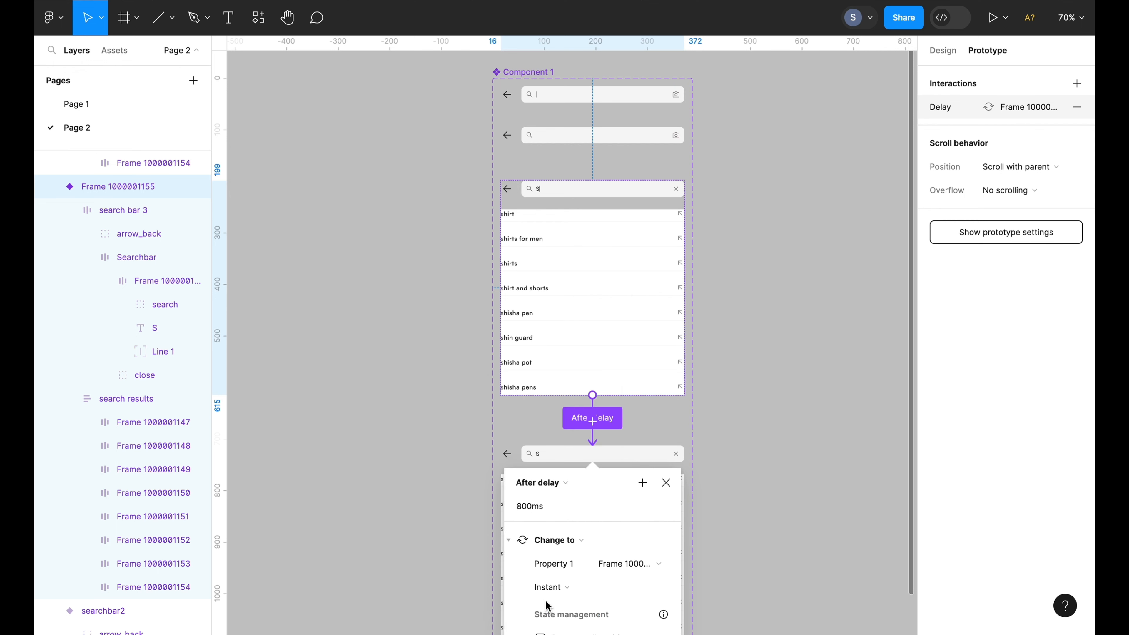
pyautogui.click(523, 508)
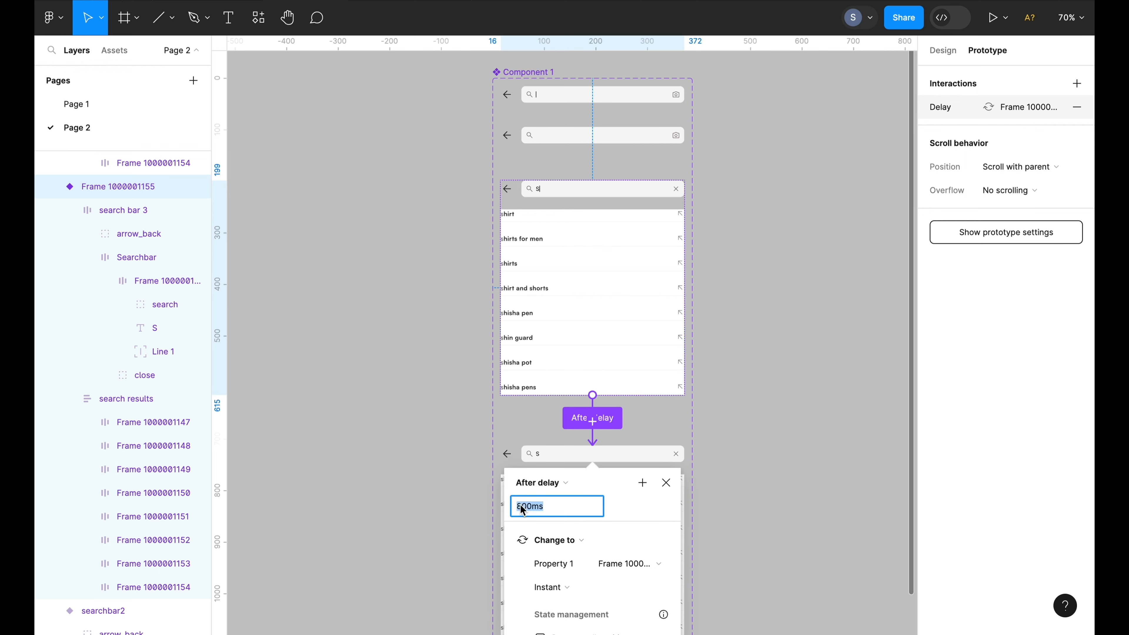
pyautogui.click(523, 509)
pyautogui.press('BackSpace')
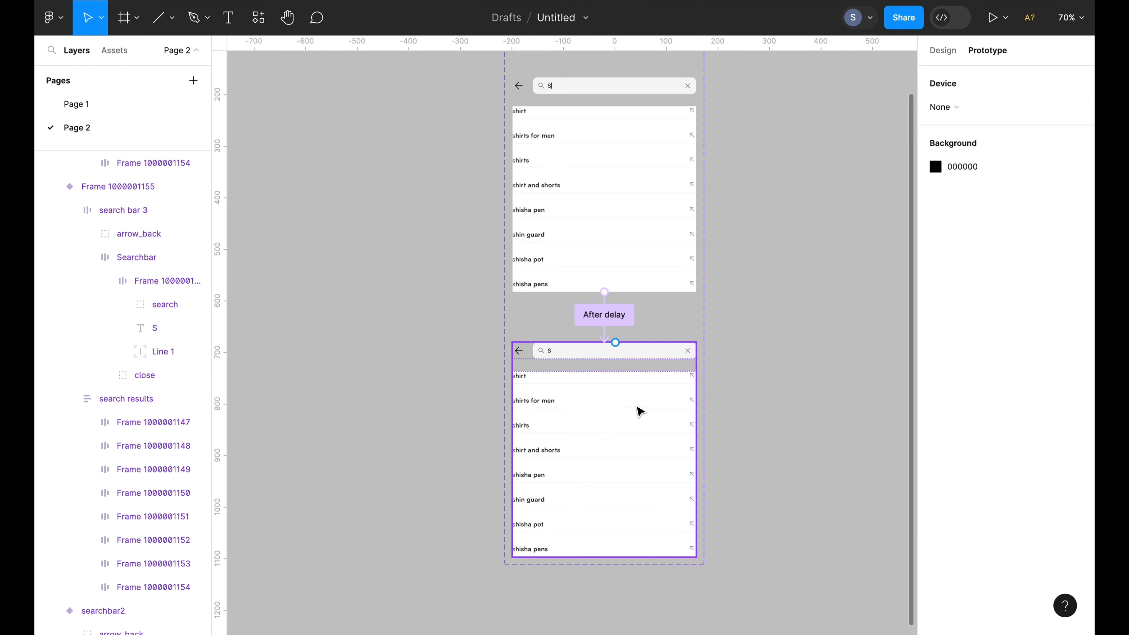
# Connect the bottom variant back to the third variant with an After delay trigger of 300 ms
pyautogui.click(638, 409)
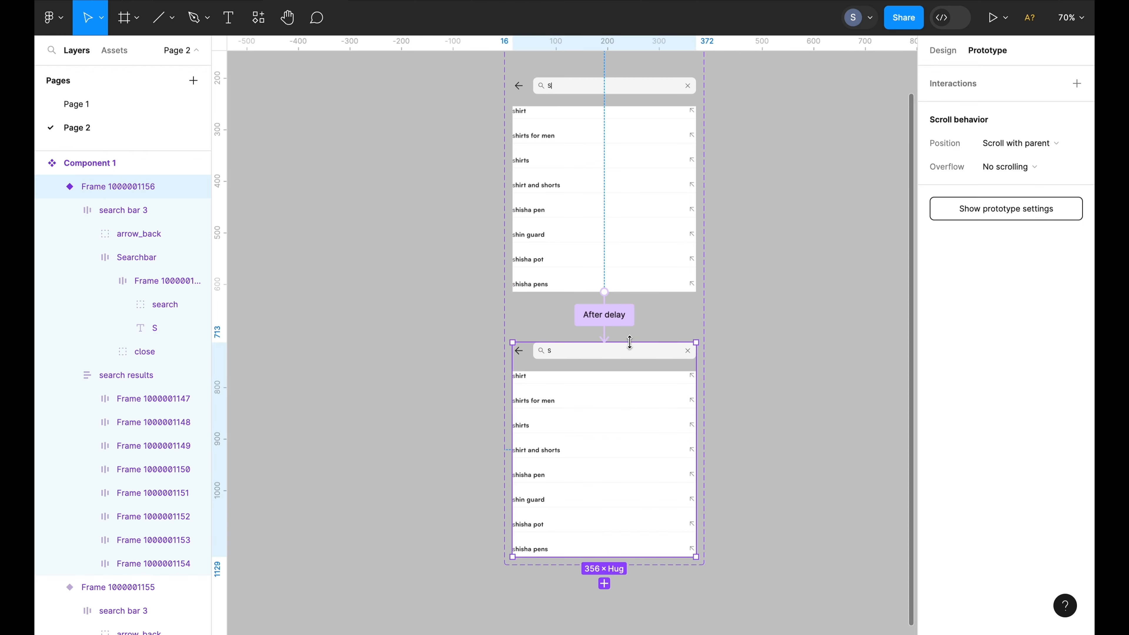
pyautogui.moveTo(615, 342); pyautogui.dragTo(622, 293)
pyautogui.click(572, 328)
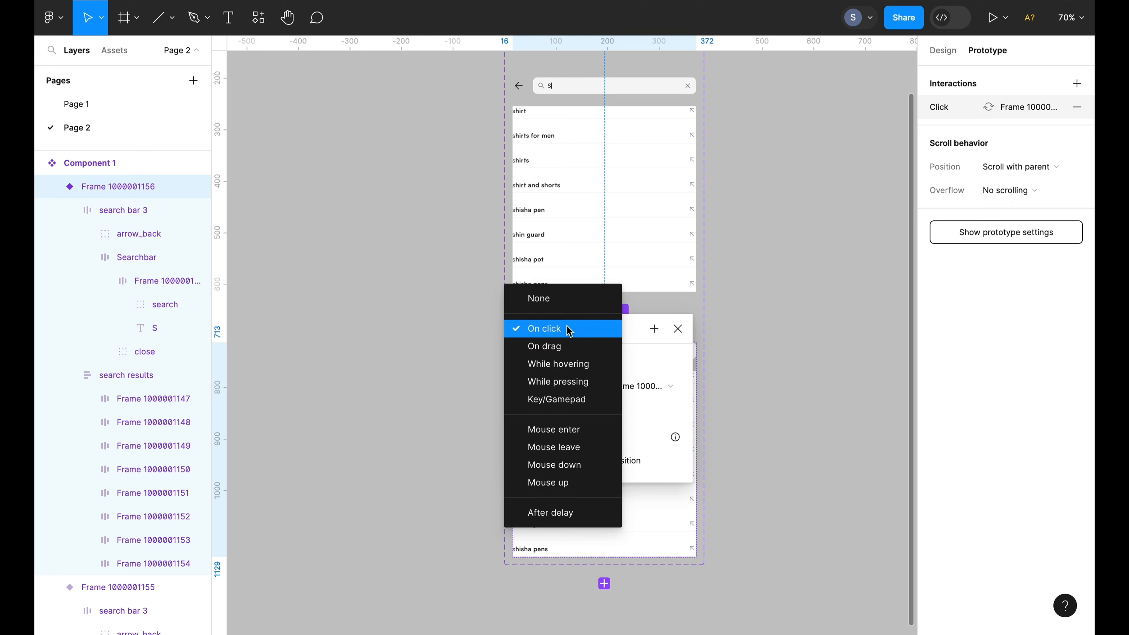
pyautogui.click(560, 515)
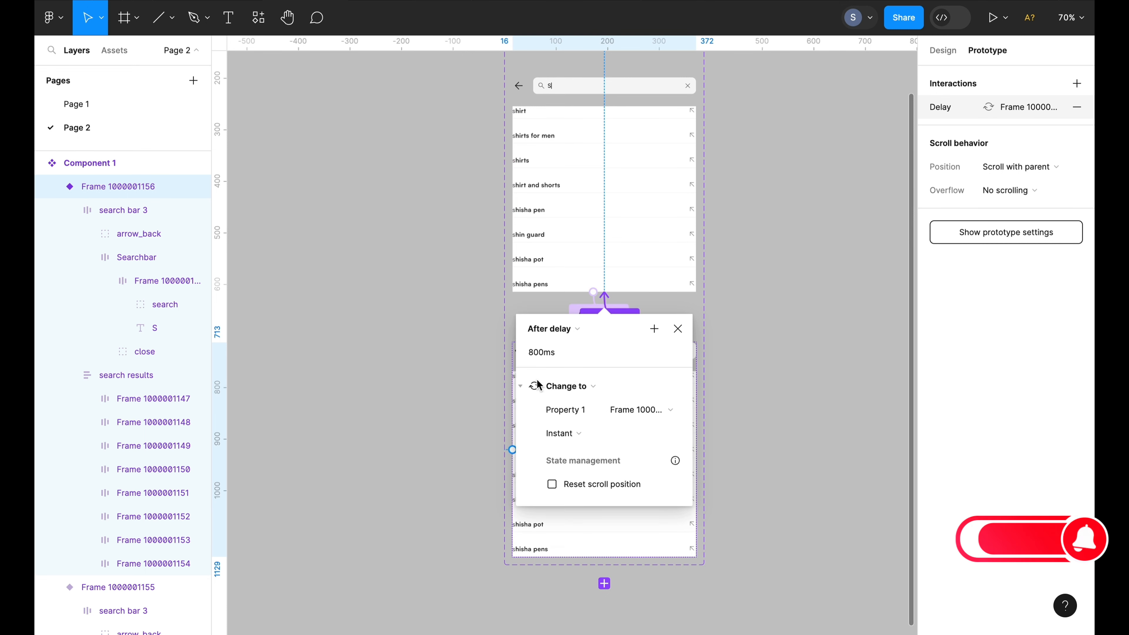
pyautogui.click(533, 352)
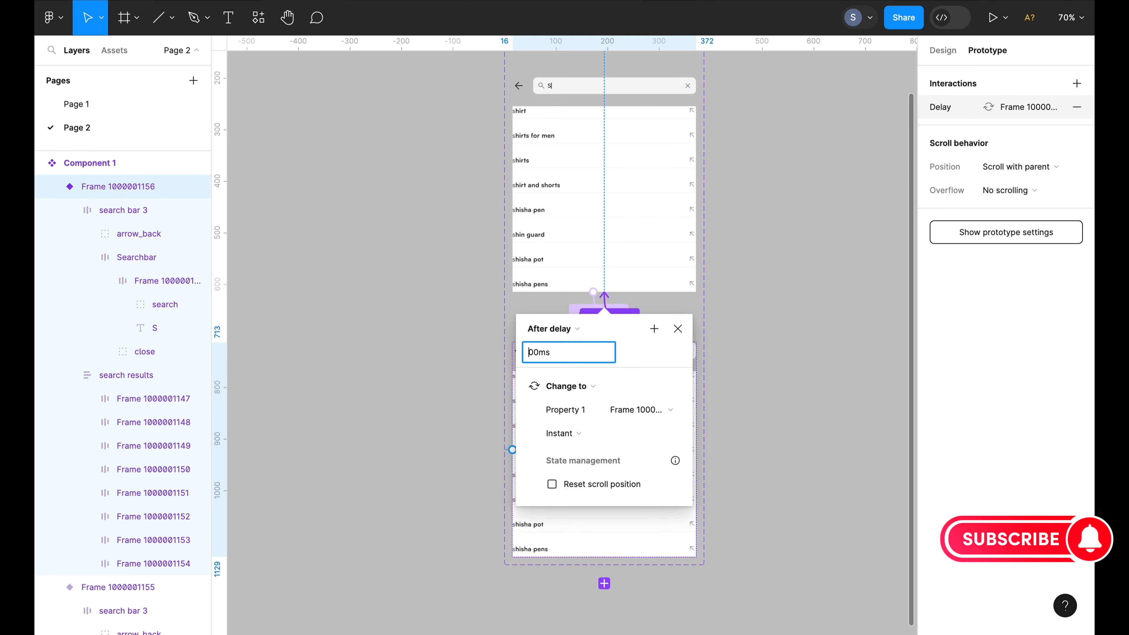
pyautogui.press('BackSpace')
pyautogui.write('3')
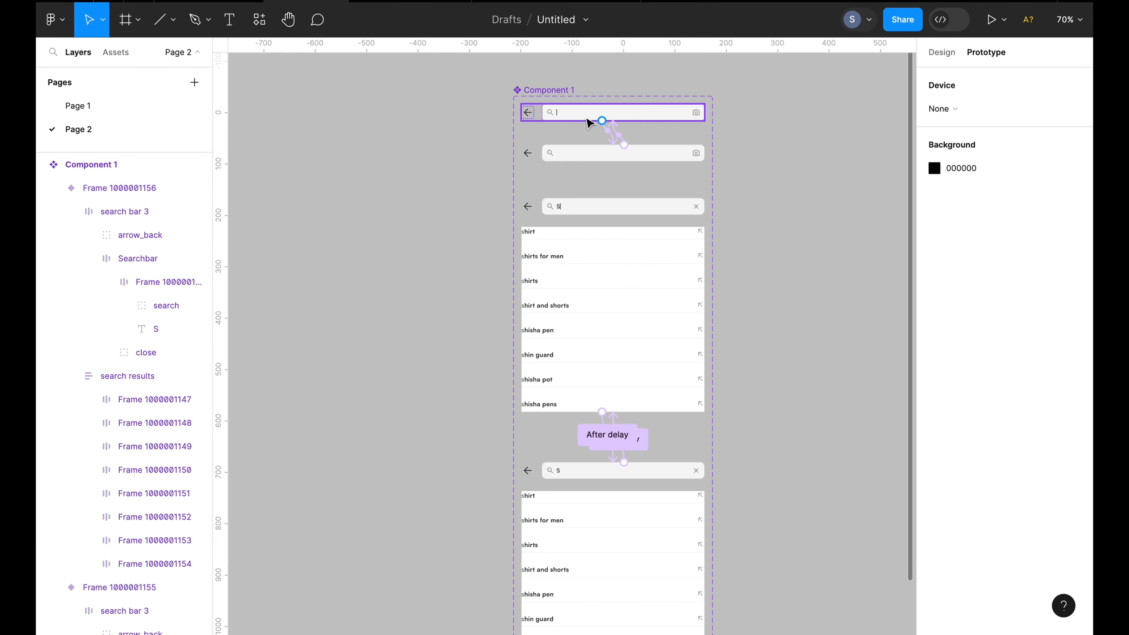
# Connect the top variant to the third variant with a Key/Gamepad trigger on the S key
pyautogui.click(589, 123)
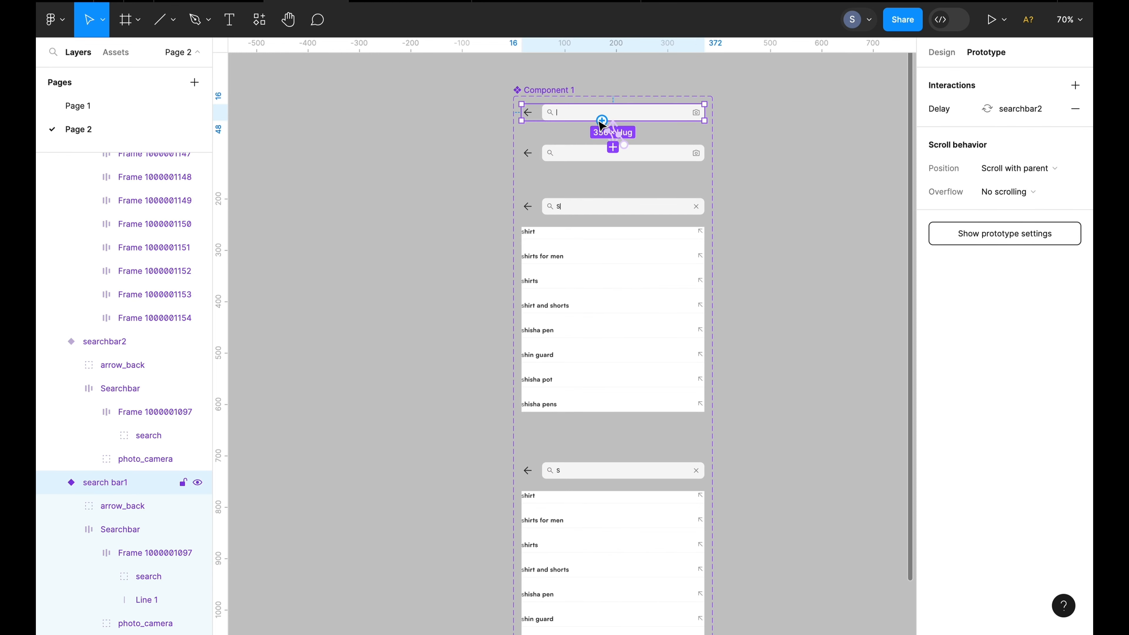
pyautogui.moveTo(602, 120); pyautogui.dragTo(601, 210)
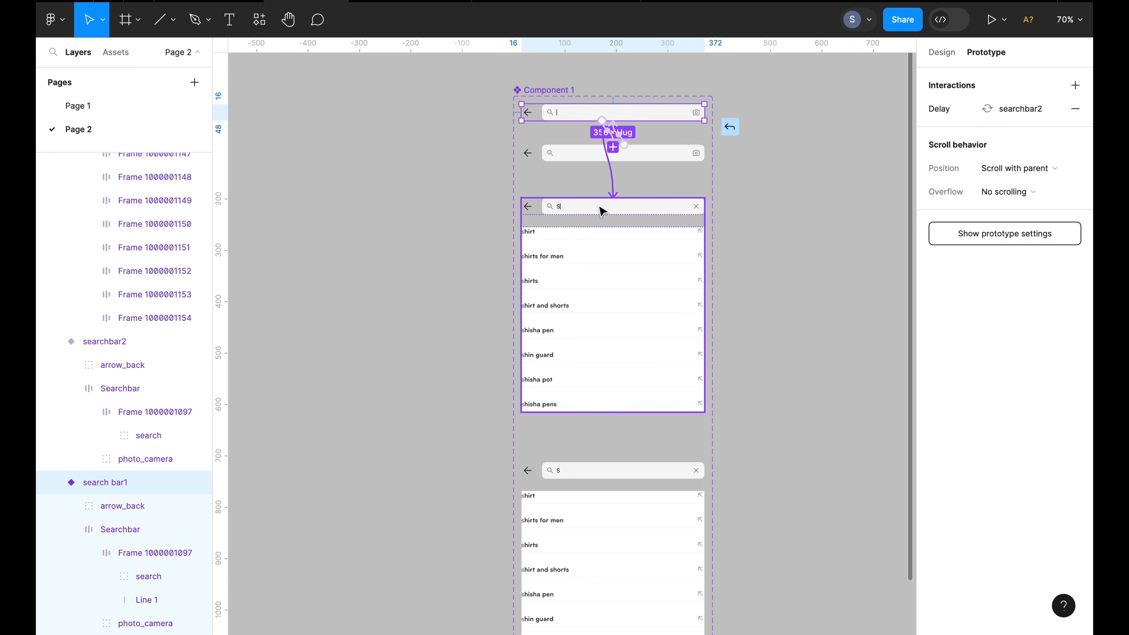
pyautogui.moveTo(601, 210); pyautogui.dragTo(602, 211)
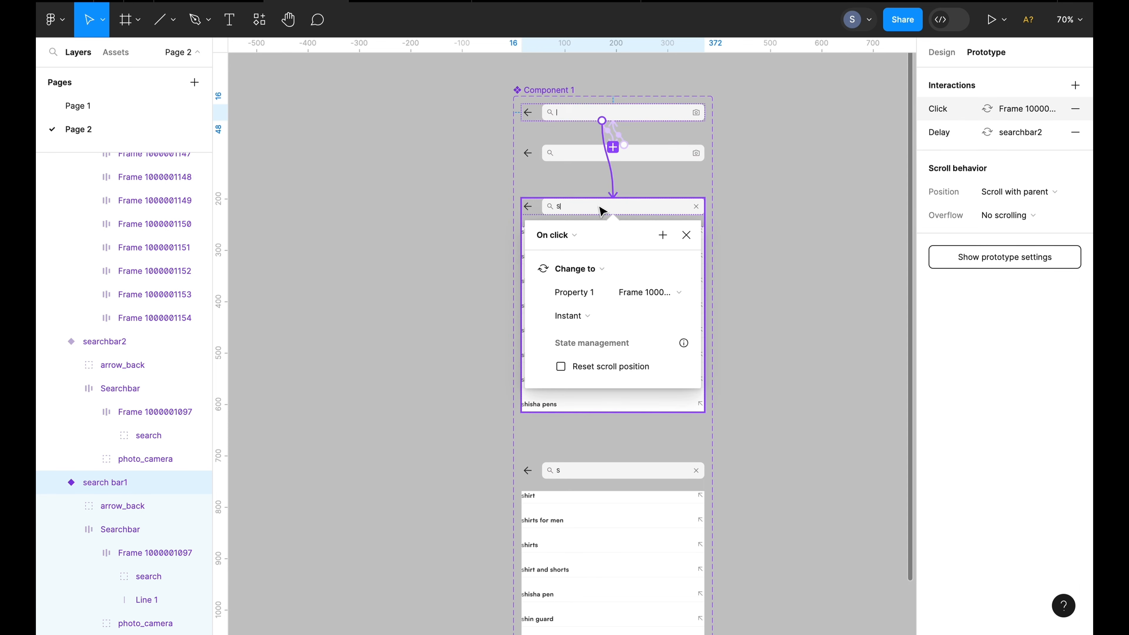
pyautogui.click(571, 236)
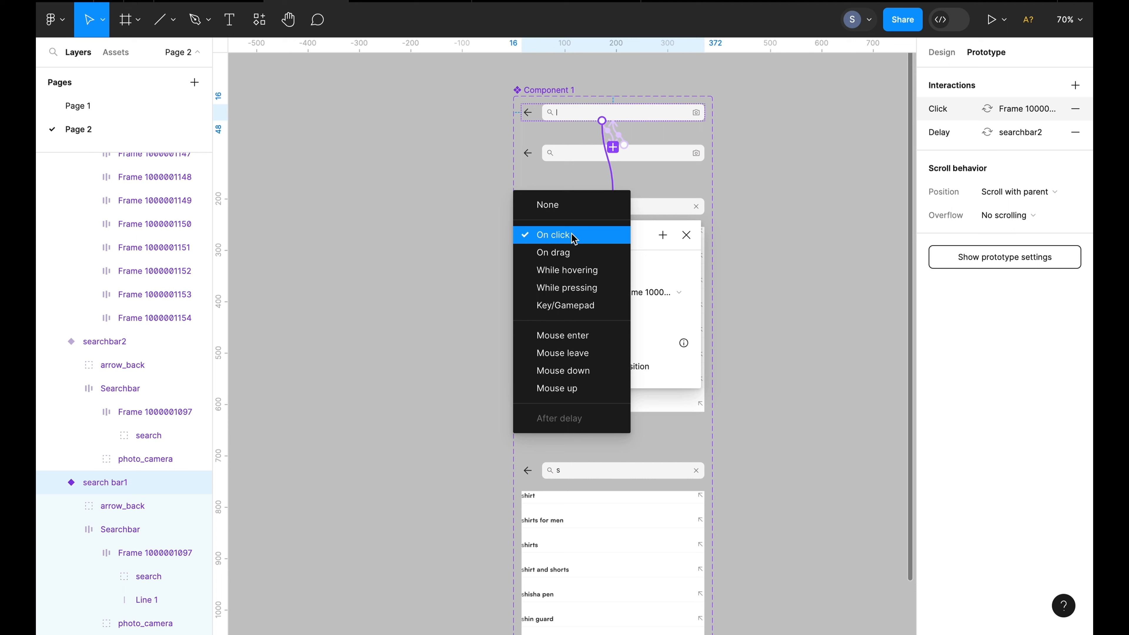
pyautogui.click(579, 315)
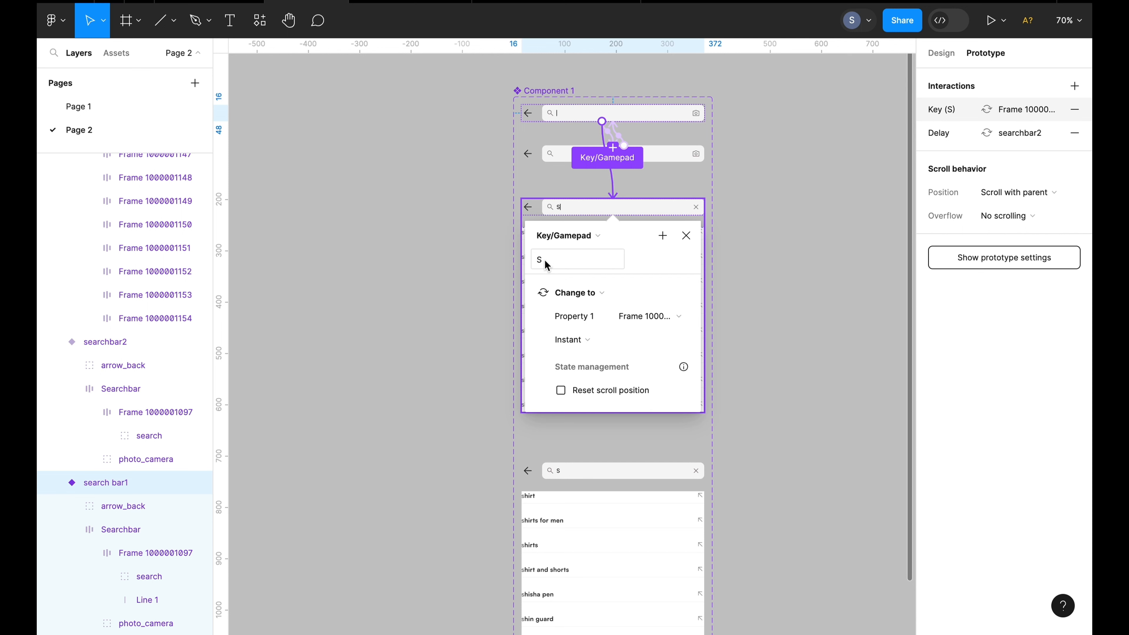
# Set that key interaction's animation to Smart animate with Ease out over 300 ms
pyautogui.click(593, 339)
pyautogui.click(601, 375)
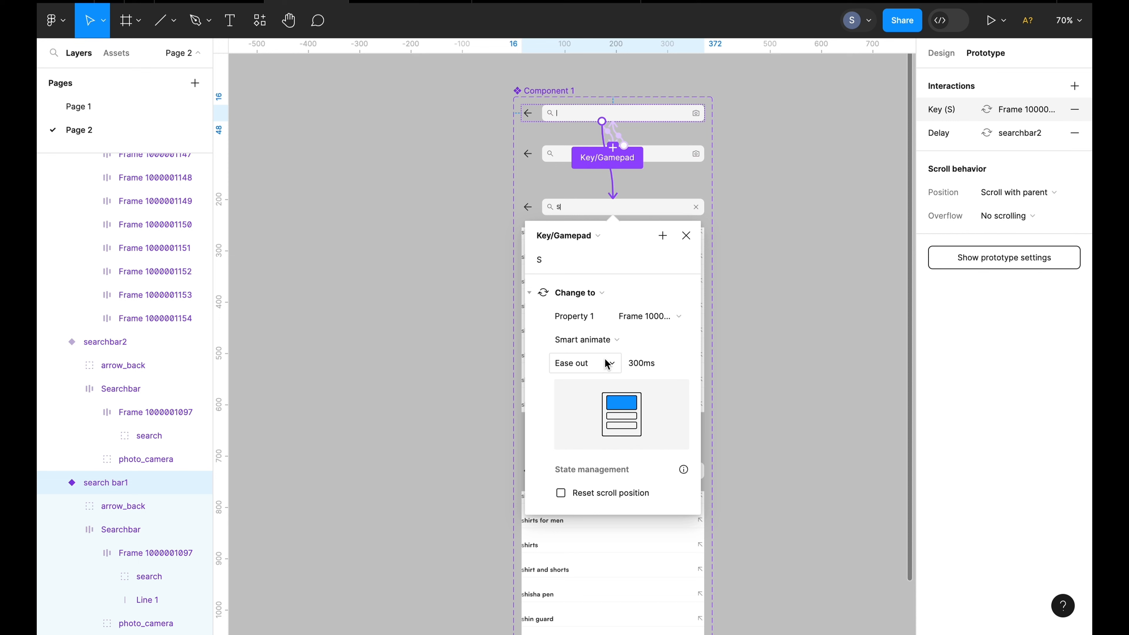
pyautogui.click(608, 363)
pyautogui.click(608, 363)
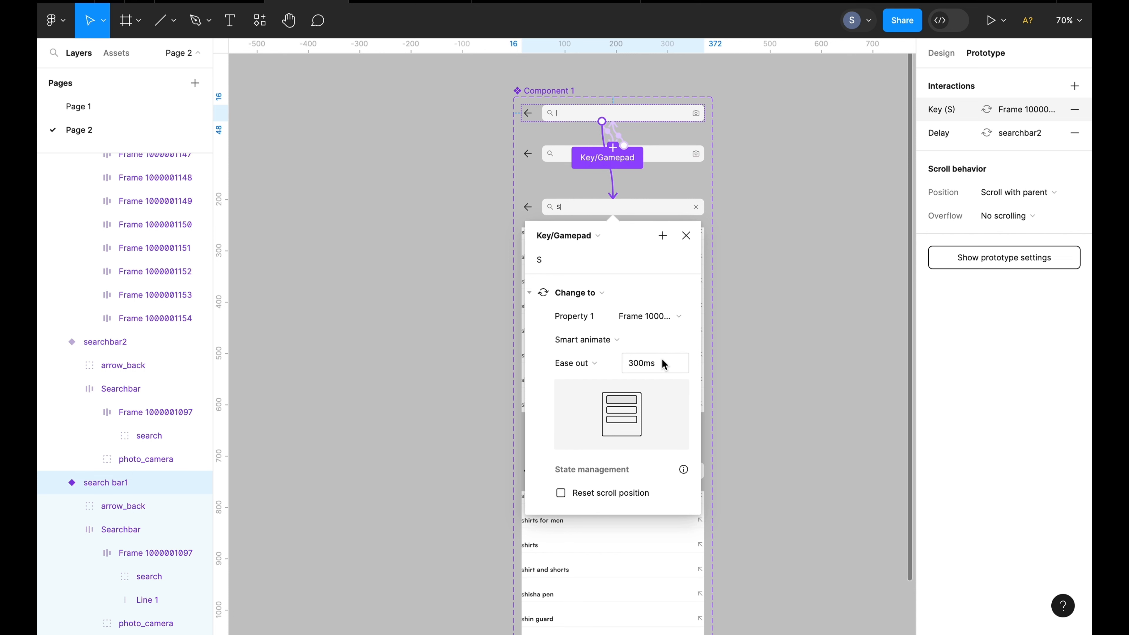
pyautogui.click(751, 390)
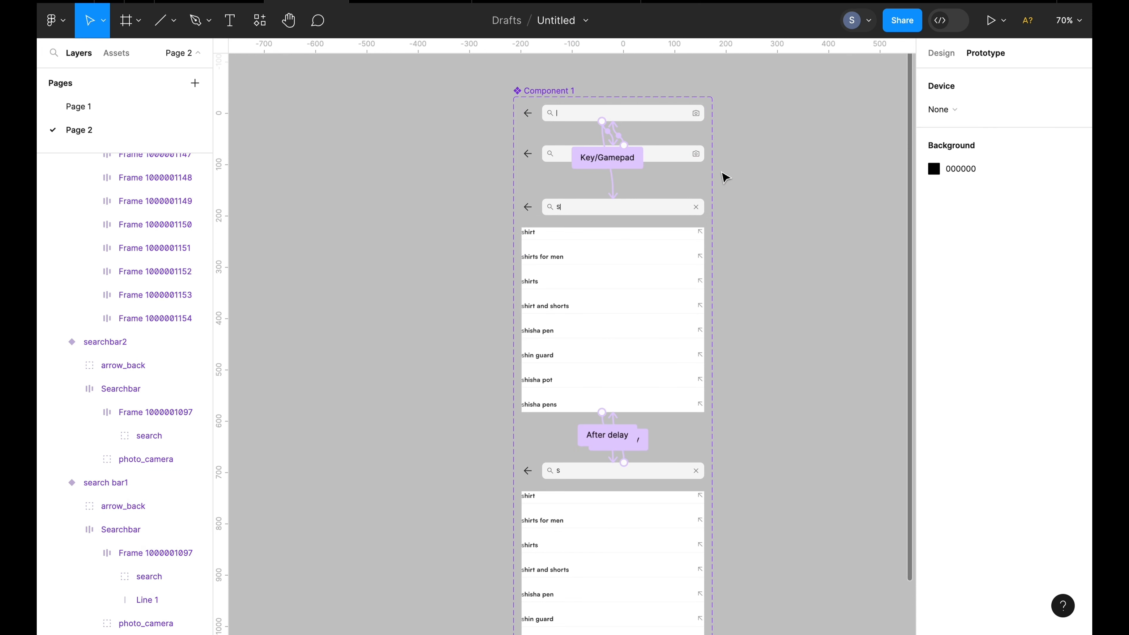
# Connect the second variant to the bottom variant with a Key/Gamepad trigger on the S key, keeping Smart animate with Ease out
pyautogui.click(556, 161)
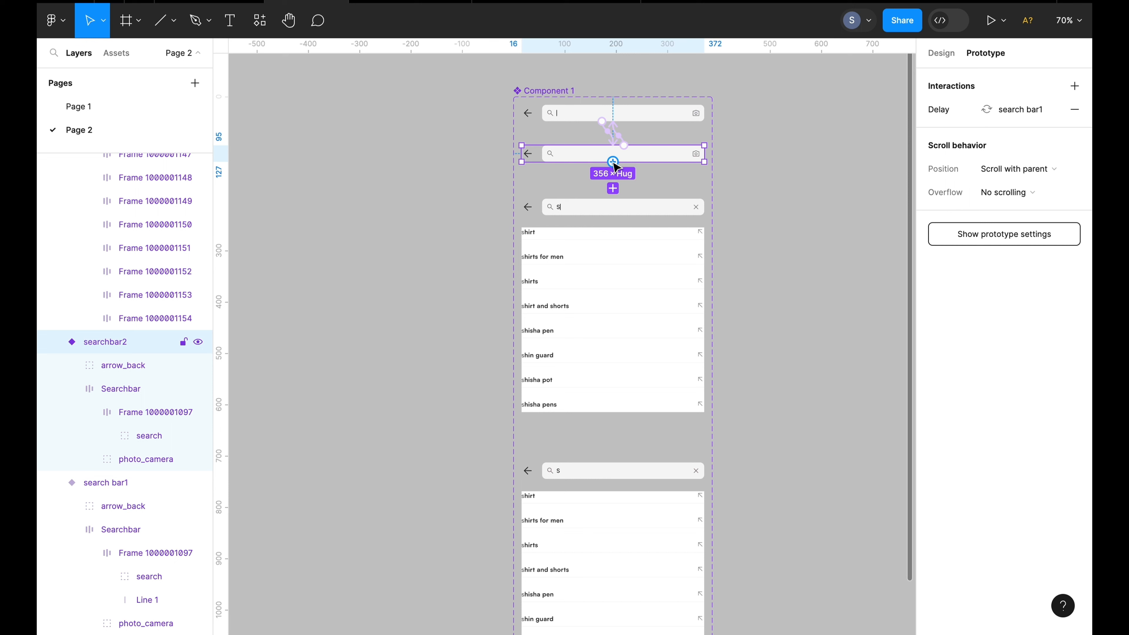
pyautogui.moveTo(615, 167); pyautogui.dragTo(600, 470)
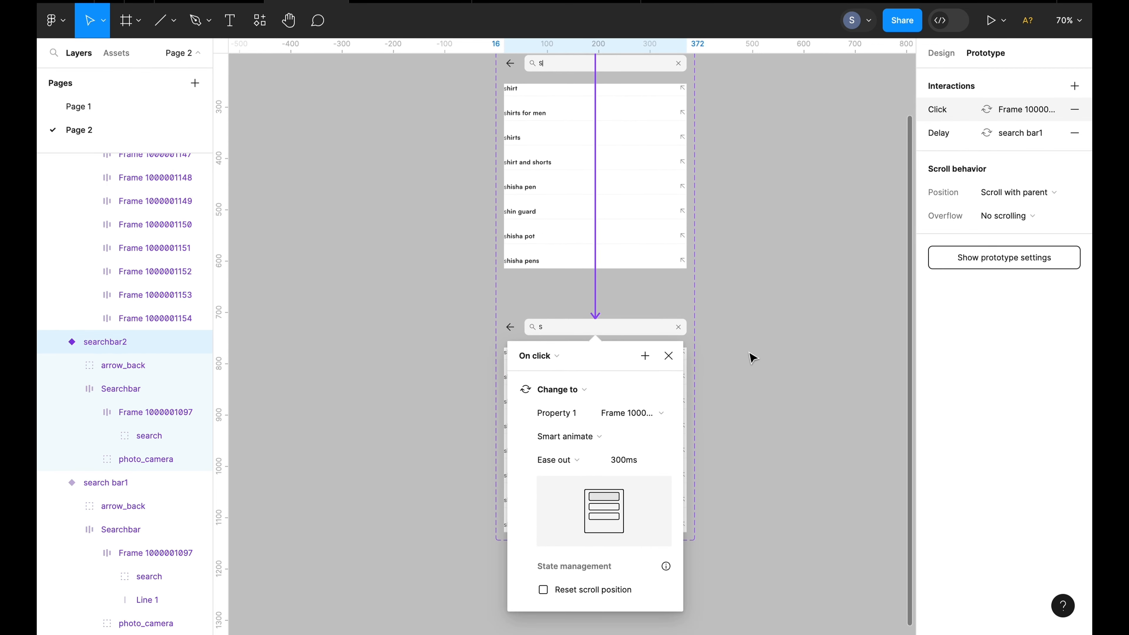
pyautogui.scroll(3, 751, 358)
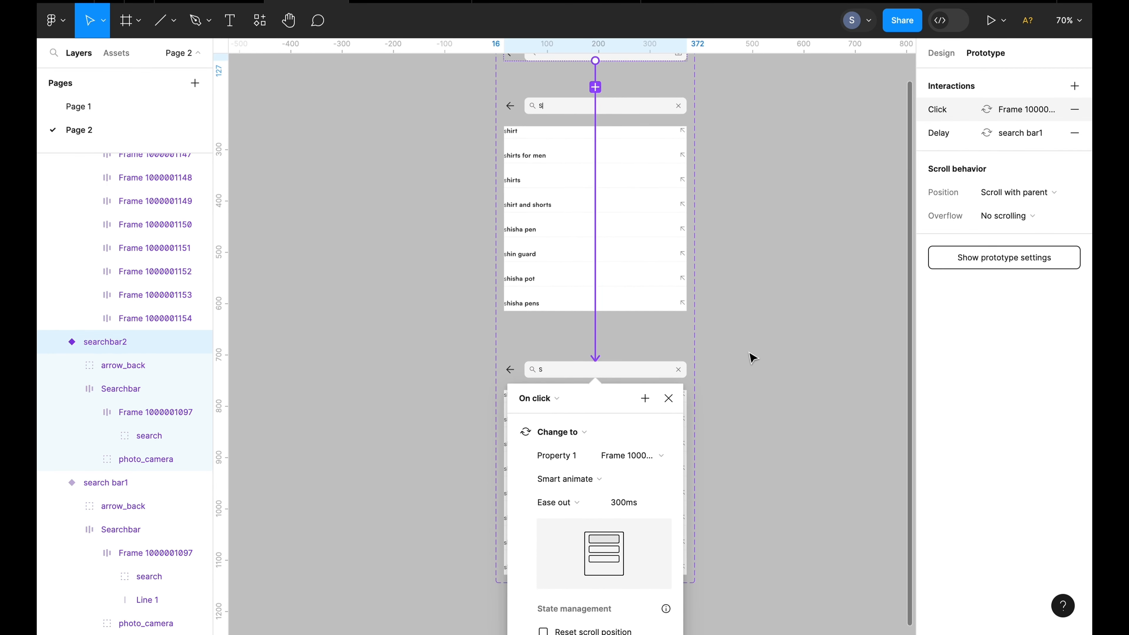
pyautogui.click(558, 399)
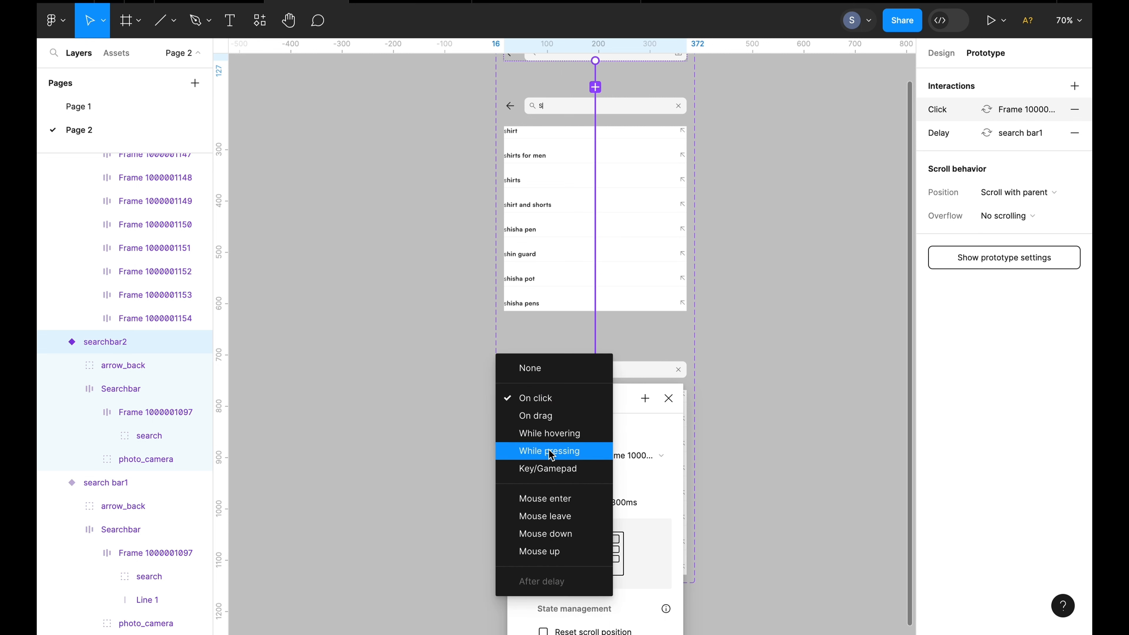
pyautogui.click(548, 469)
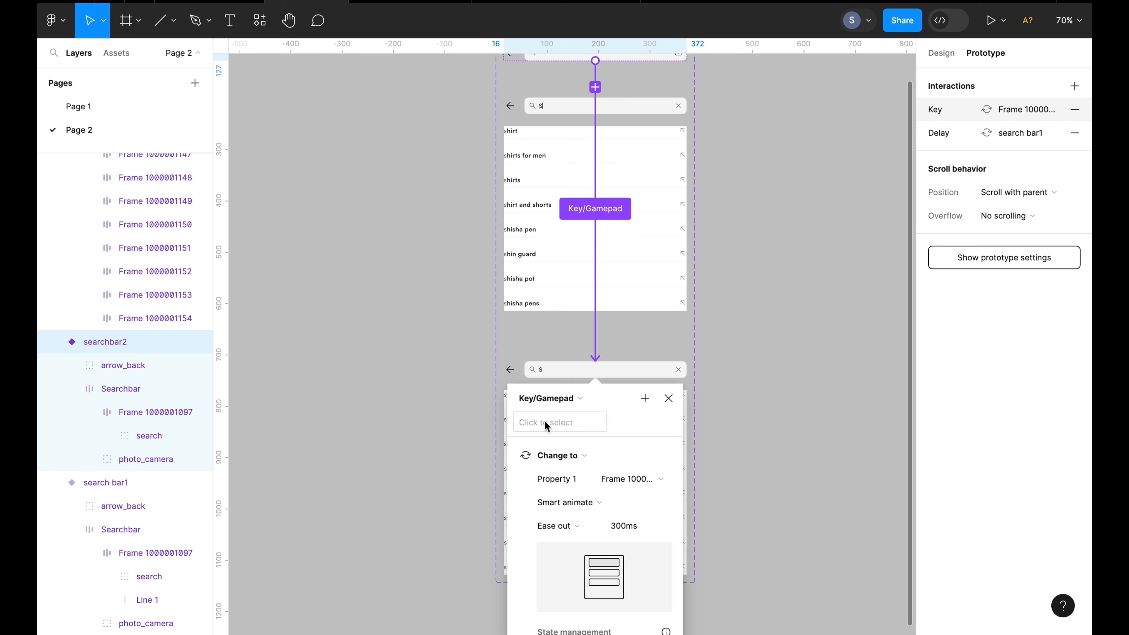
pyautogui.press('s')
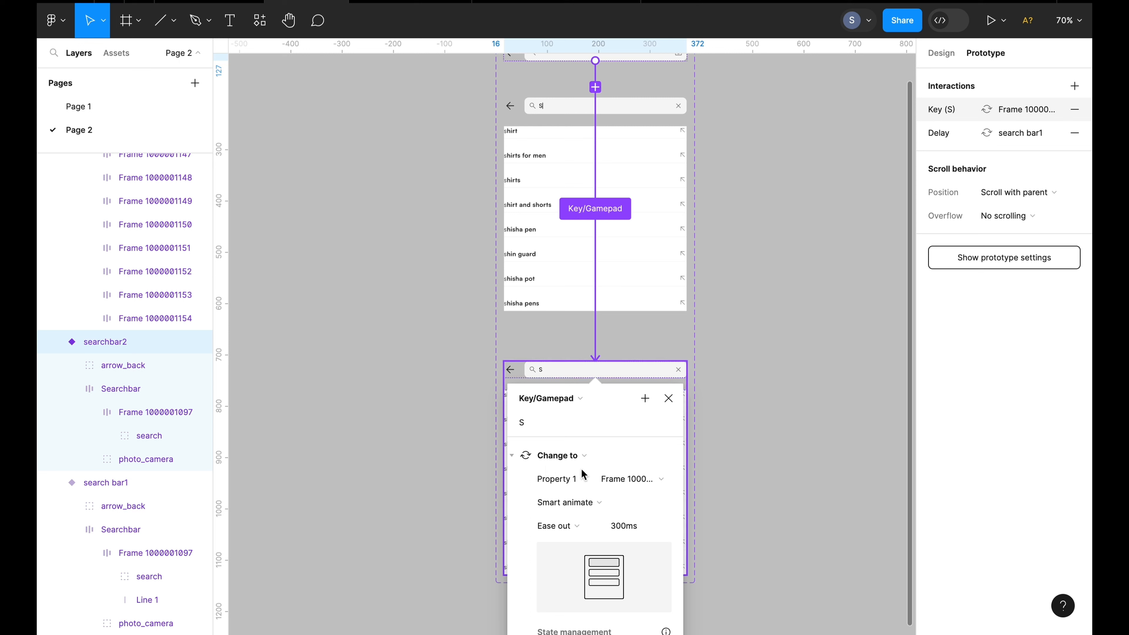
pyautogui.click(589, 506)
pyautogui.click(589, 502)
pyautogui.scroll(-2, 575, 520)
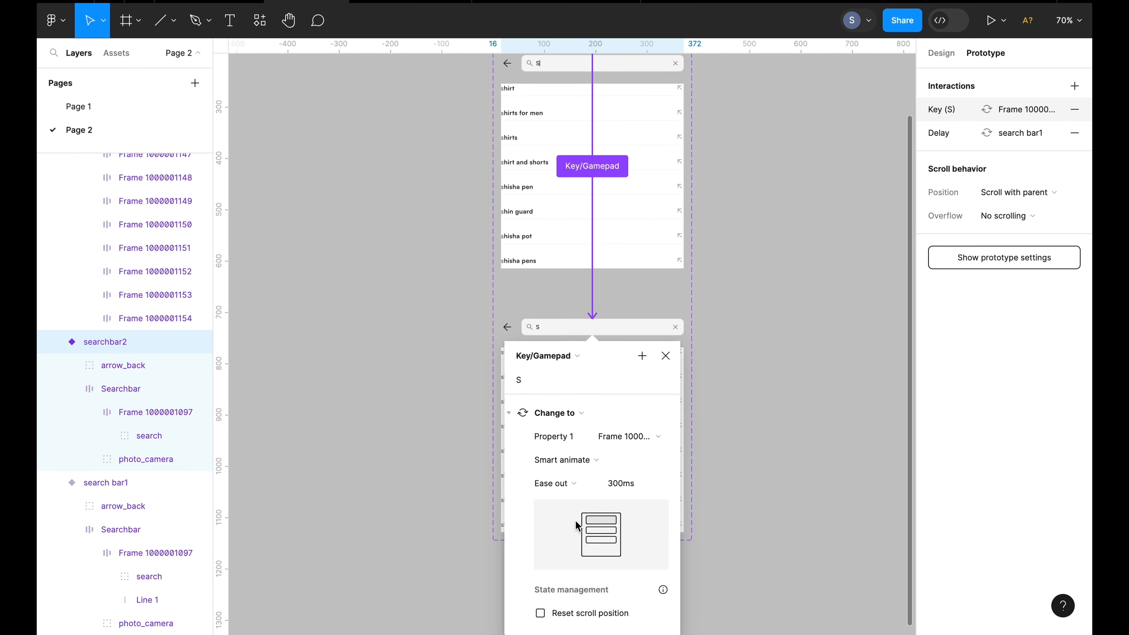
pyautogui.click(582, 480)
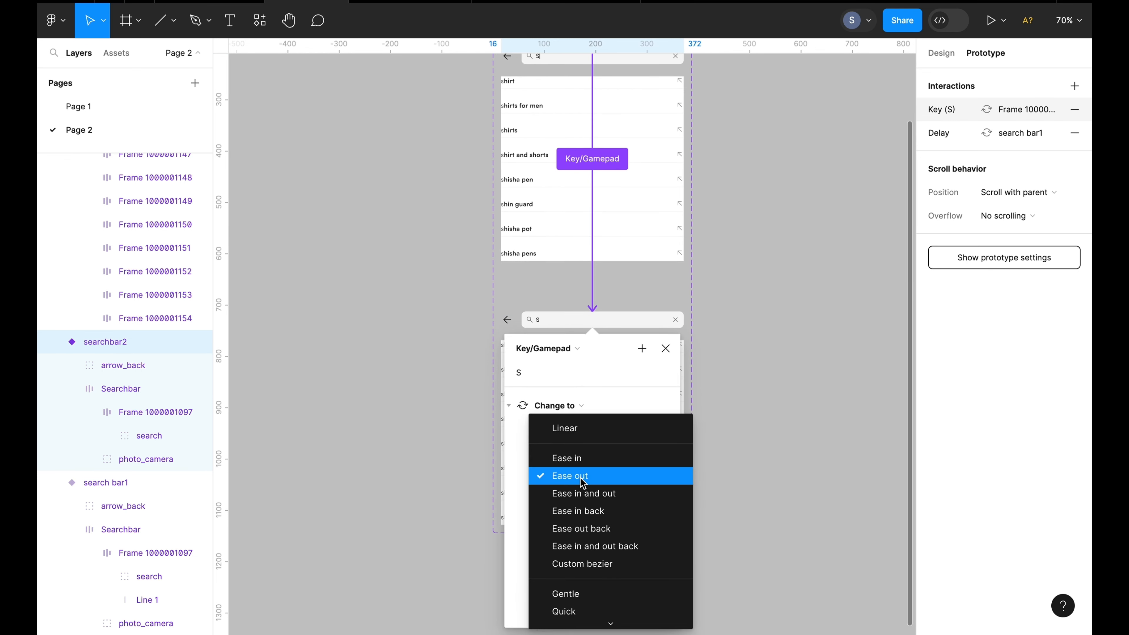
pyautogui.click(582, 481)
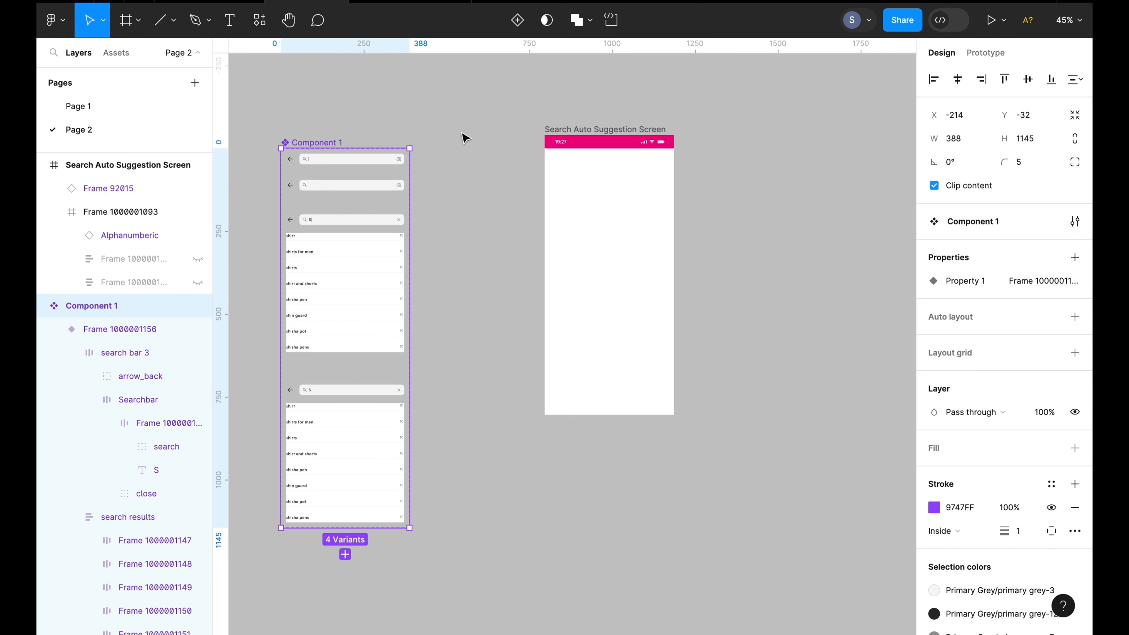
# Place an instance of Component 1 from the local assets into the Search Auto Suggestion Screen frame
pyautogui.click(115, 52)
pyautogui.click(78, 185)
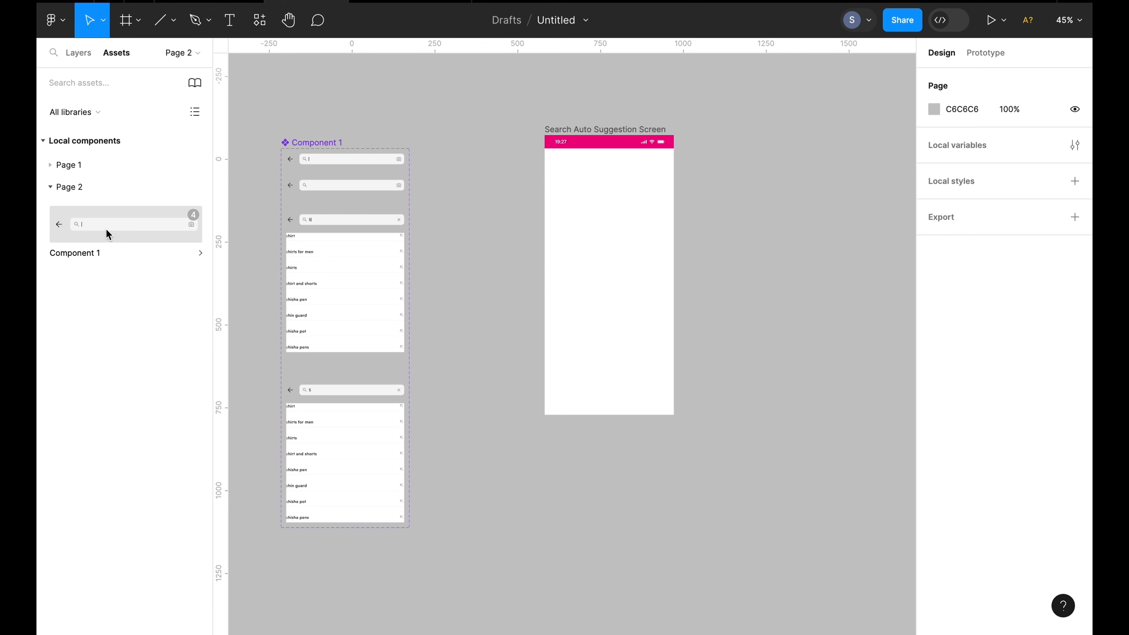
pyautogui.moveTo(104, 226); pyautogui.dragTo(498, 120)
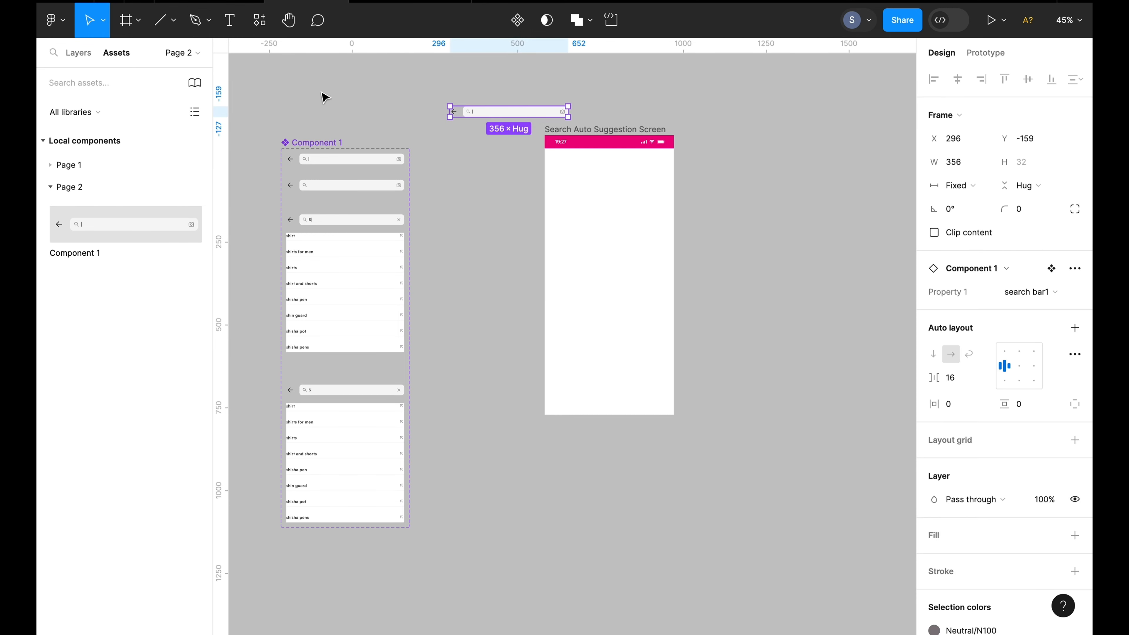
pyautogui.click(81, 53)
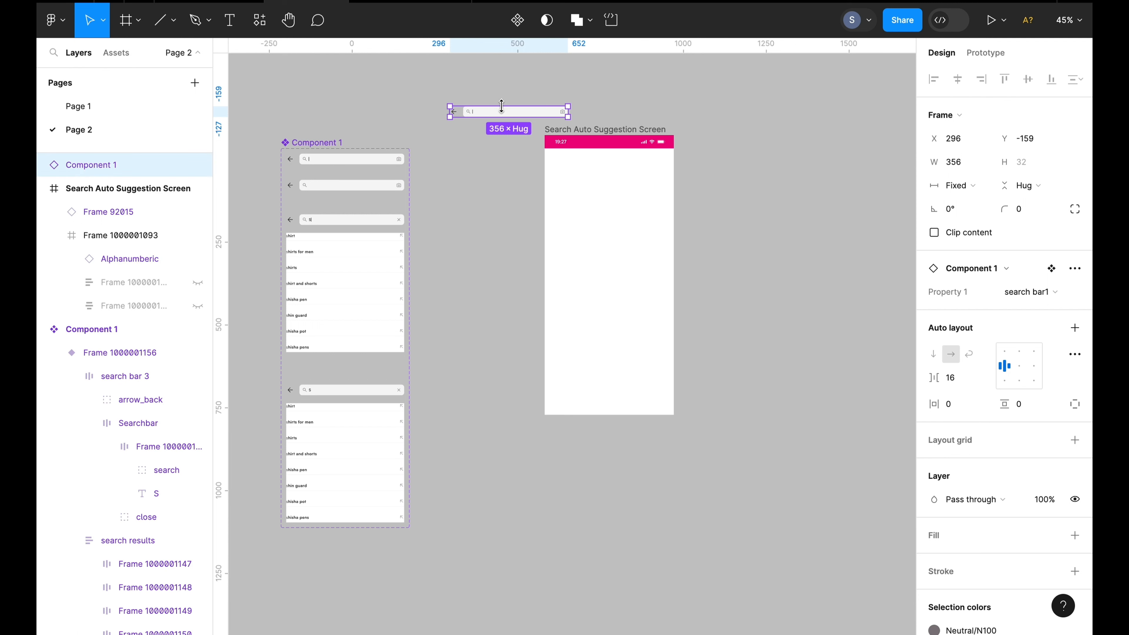
pyautogui.moveTo(507, 114); pyautogui.dragTo(602, 161)
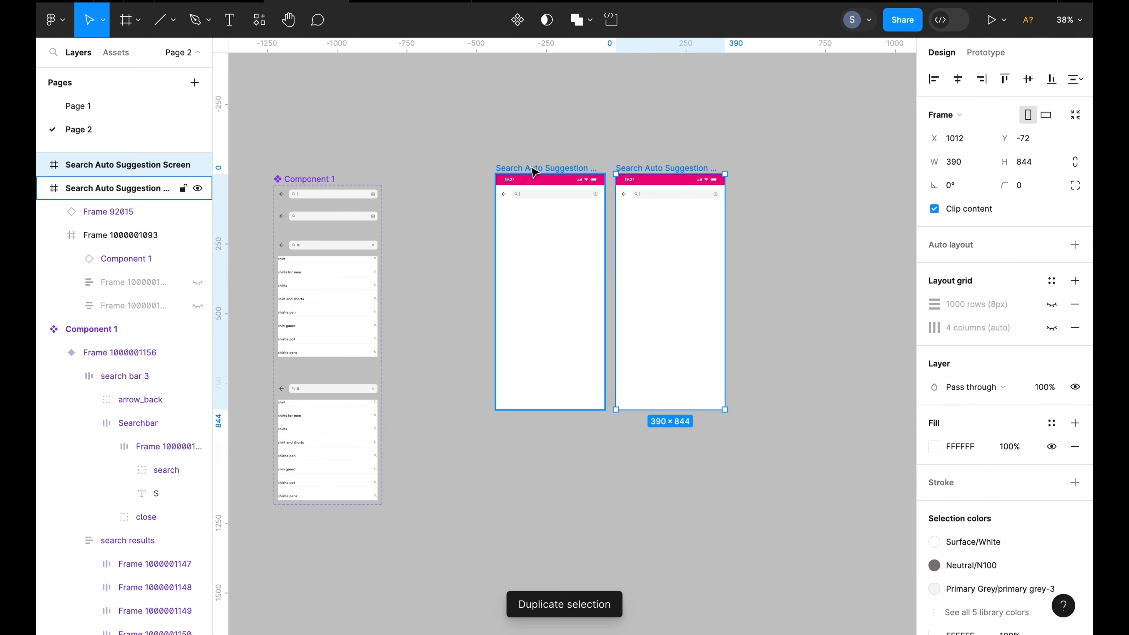
# Paste the Alphanumeric keyboard and move it onto the bottom of the second Search Auto Suggestion Screen
pyautogui.hscroll(3, 533, 171)
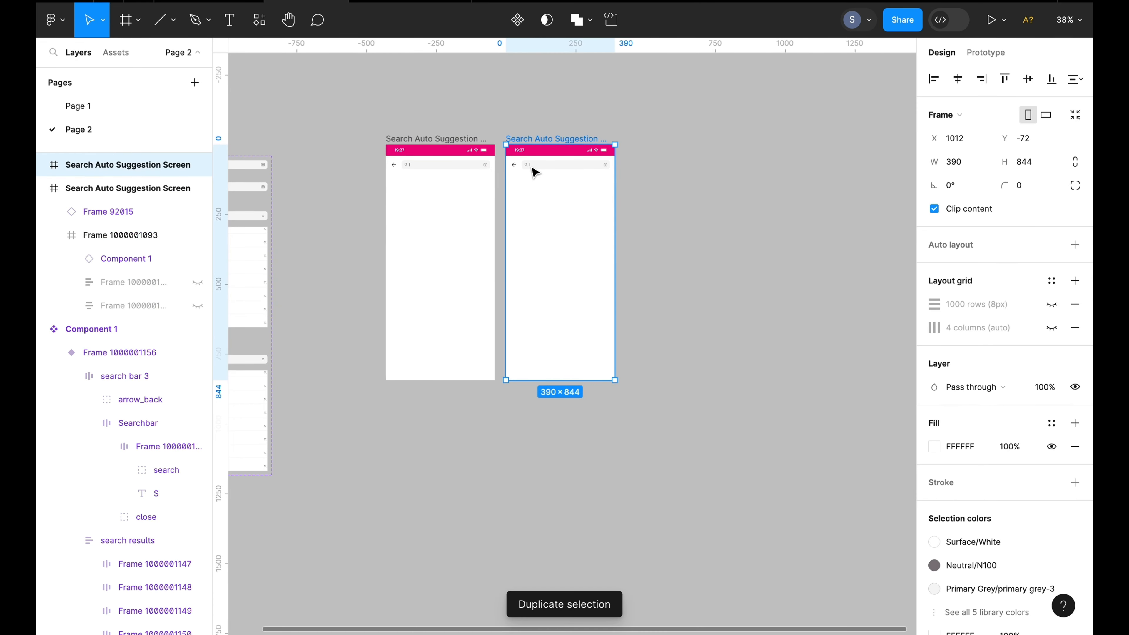
pyautogui.scroll(3, 652, 272)
pyautogui.hscroll(-1, 648, 267)
pyautogui.scroll(1, 649, 267)
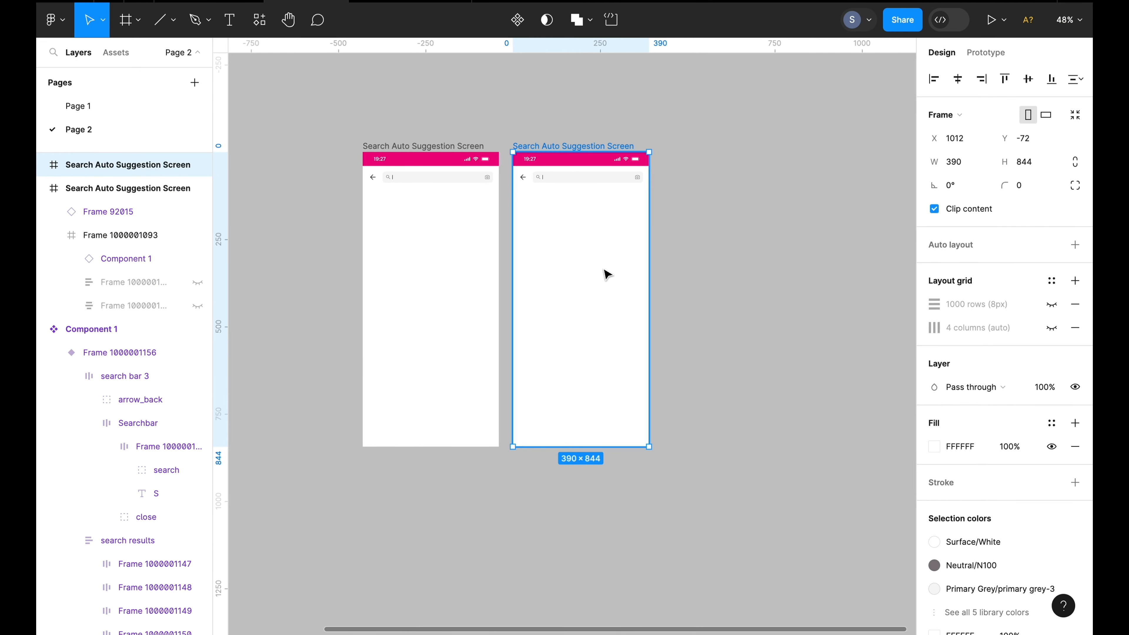
pyautogui.click(565, 278)
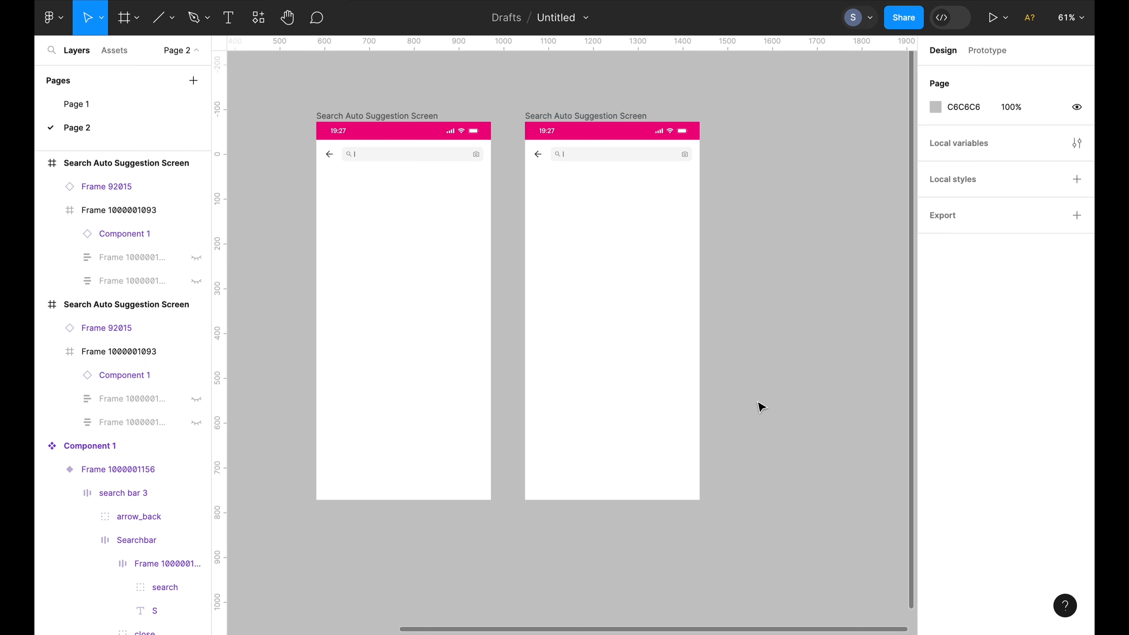
pyautogui.hotkey('ctrl', 'v')
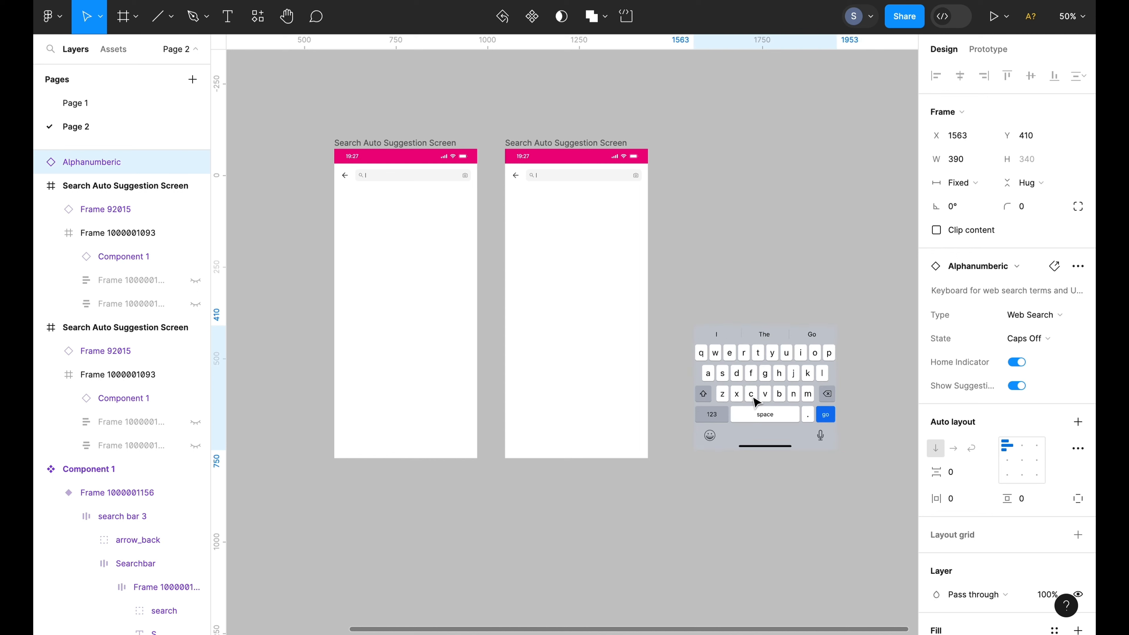
pyautogui.moveTo(756, 401); pyautogui.dragTo(585, 398)
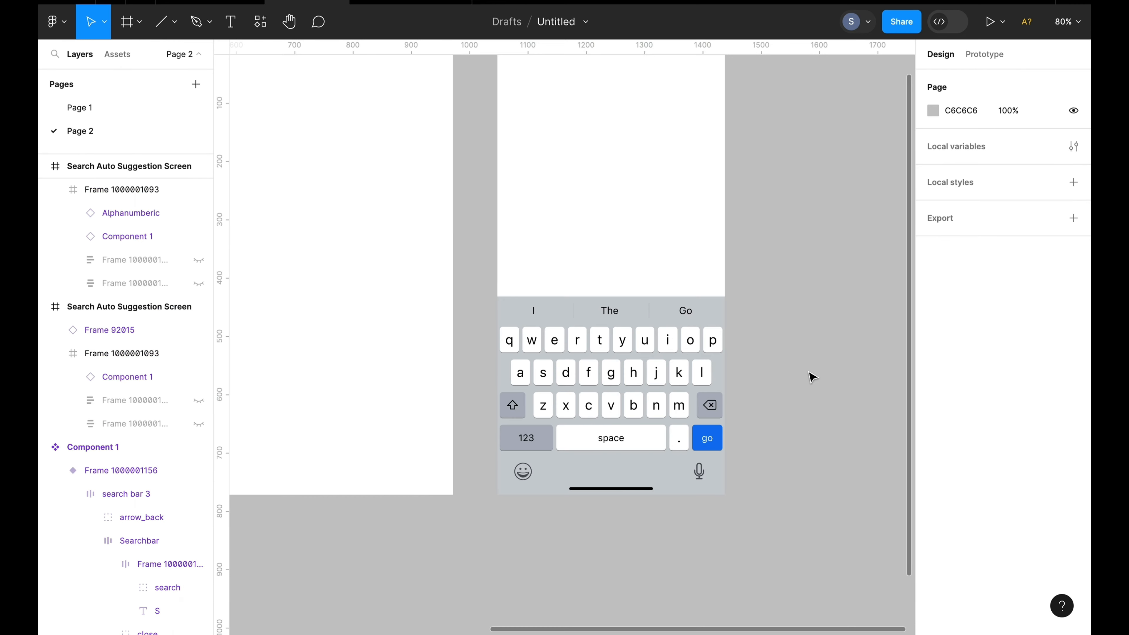
# Move the Component 1 variant set to the right of the two Search Auto Suggestion screens
pyautogui.scroll(-5, 794, 378)
pyautogui.hscroll(3, 794, 378)
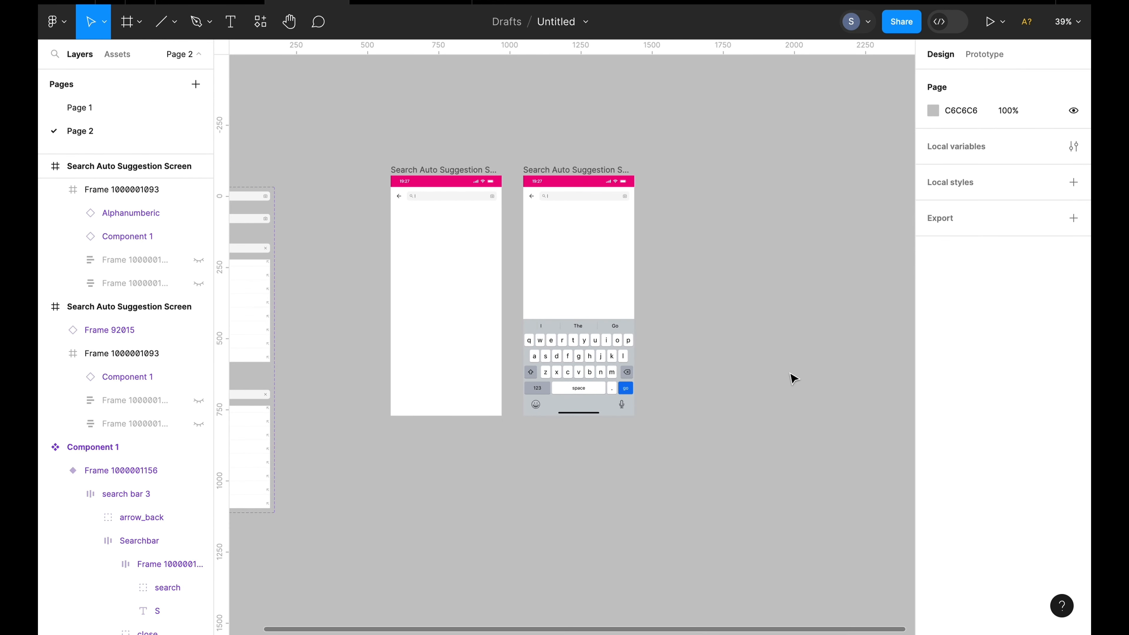
pyautogui.scroll(5, 710, 379)
pyautogui.hscroll(-3, 708, 378)
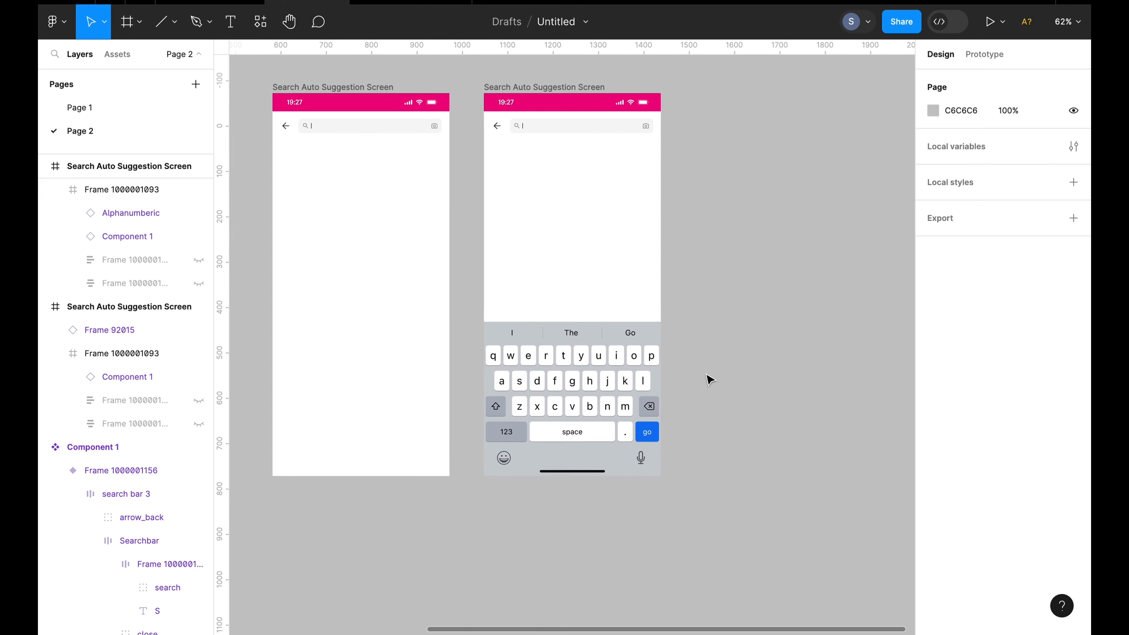
pyautogui.click(591, 355)
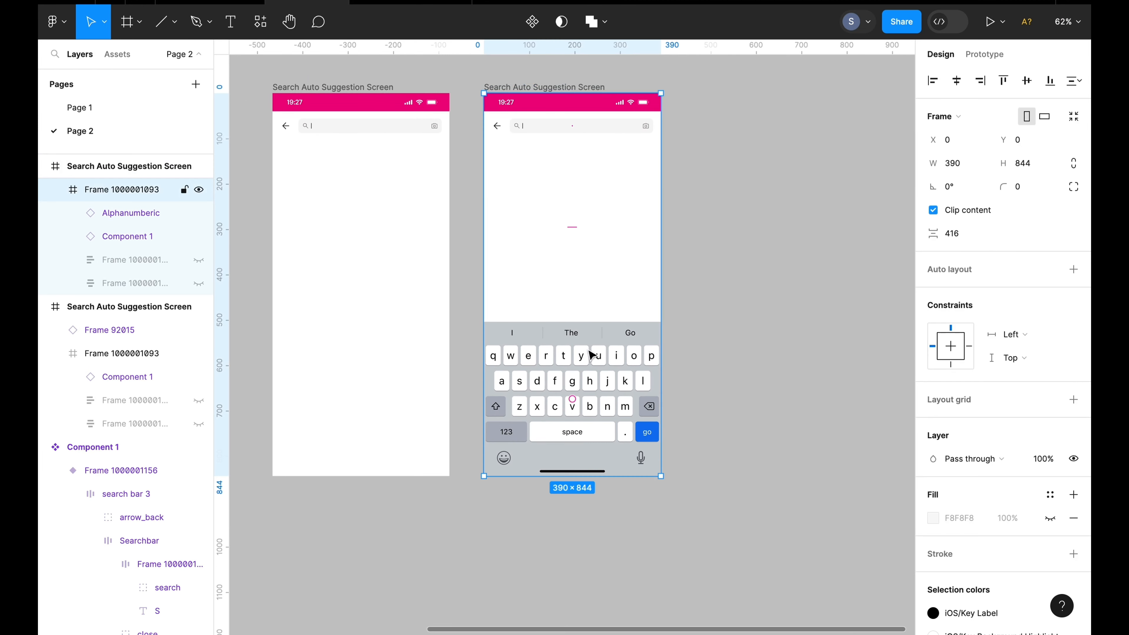
pyautogui.click(651, 369)
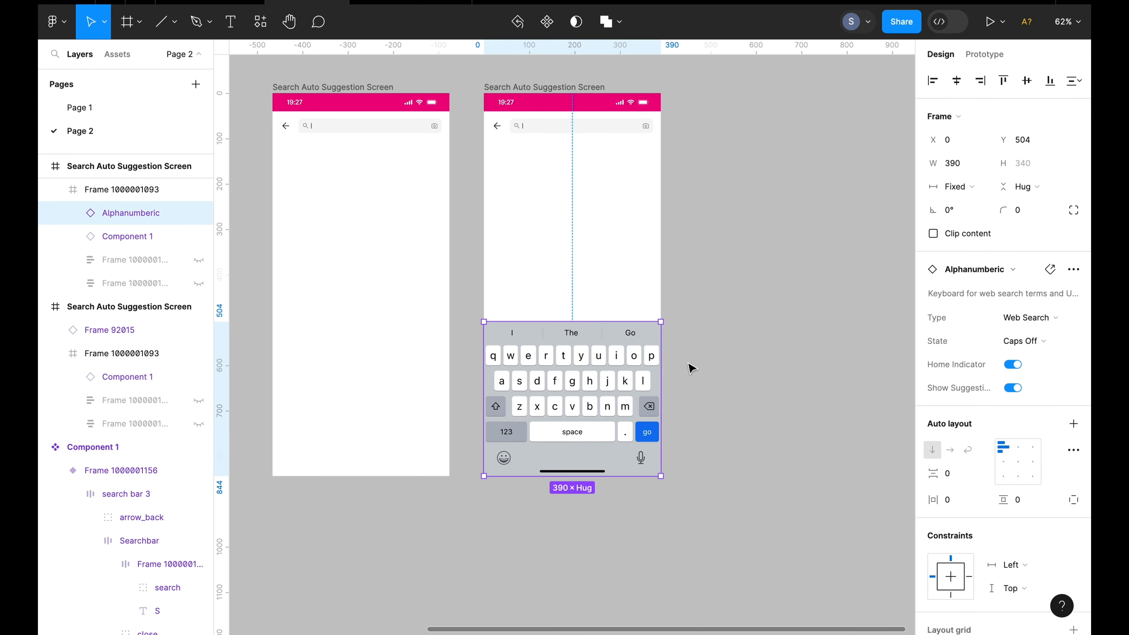
pyautogui.click(693, 369)
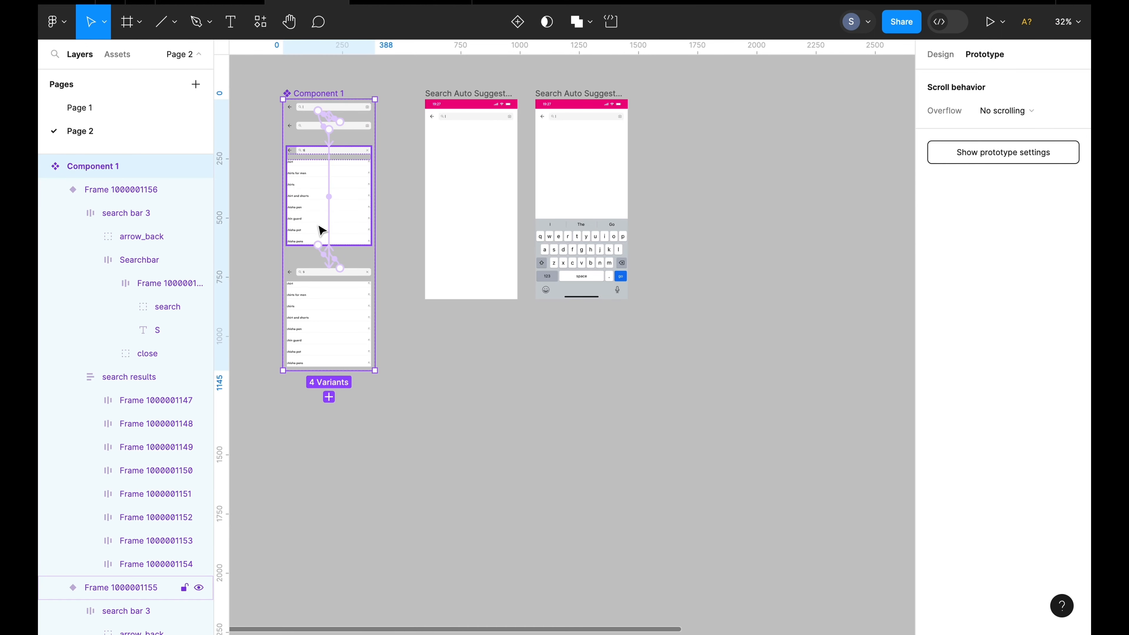
pyautogui.moveTo(321, 229); pyautogui.dragTo(699, 227)
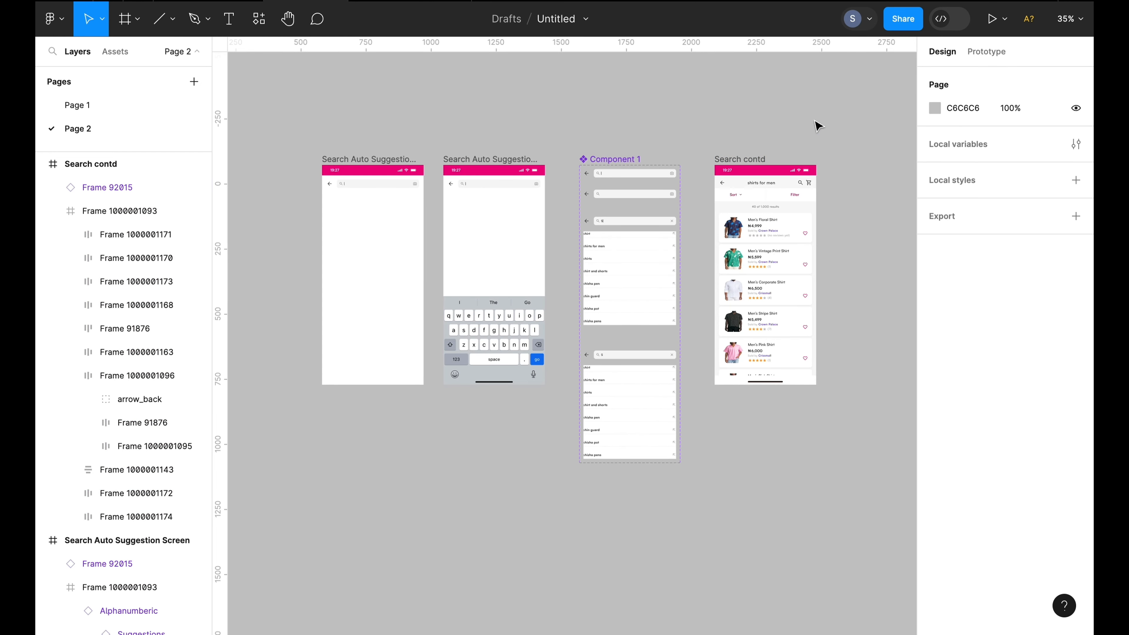
# Connect the first Search Auto Suggestion Screen to the keyboard screen with an After delay trigger of 200 ms
pyautogui.click(798, 247)
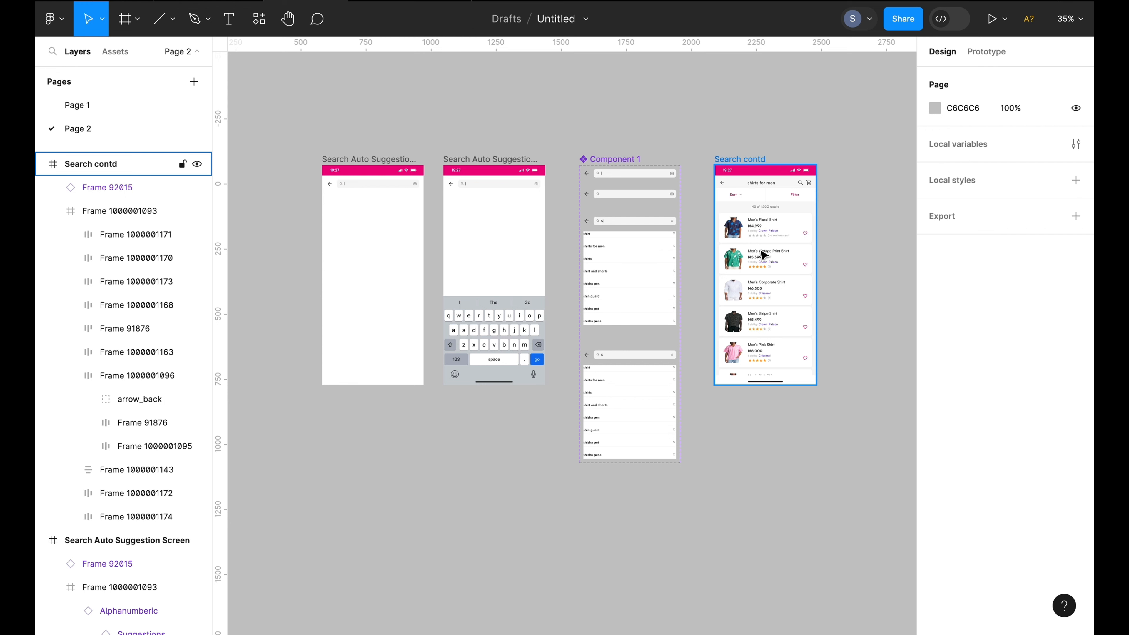
pyautogui.scroll(2, 761, 254)
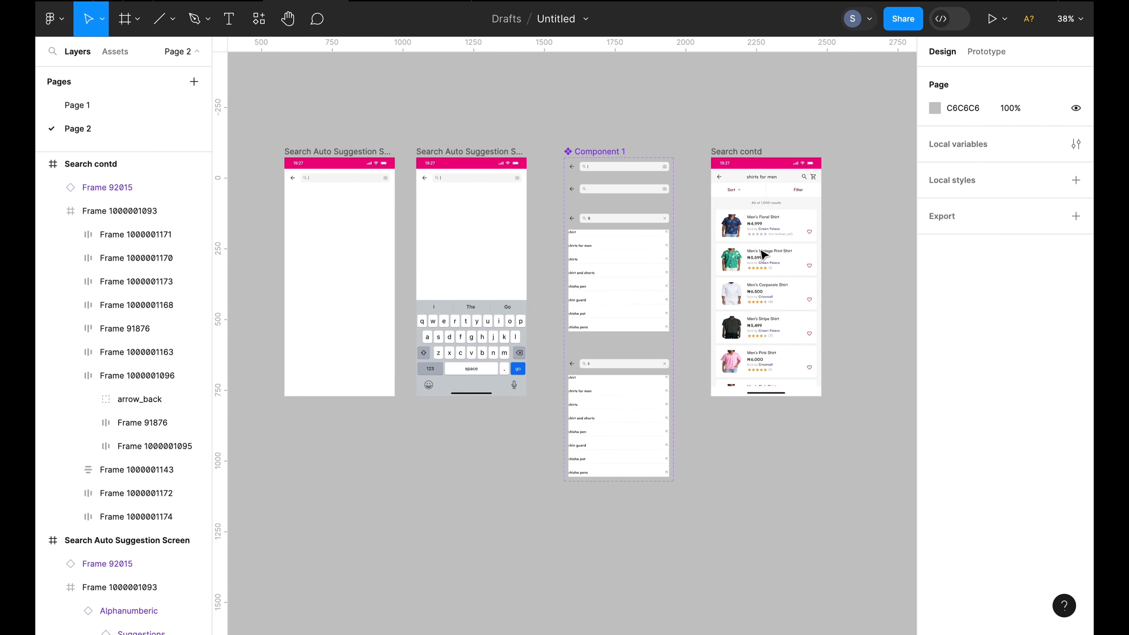
pyautogui.click(717, 446)
pyautogui.click(375, 264)
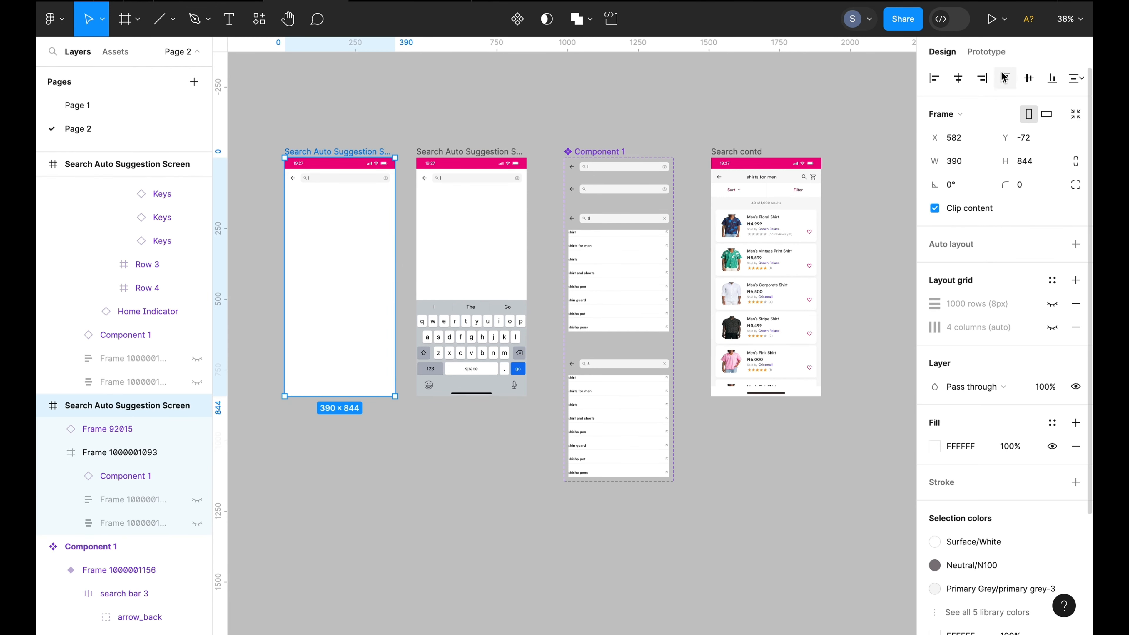
pyautogui.click(986, 51)
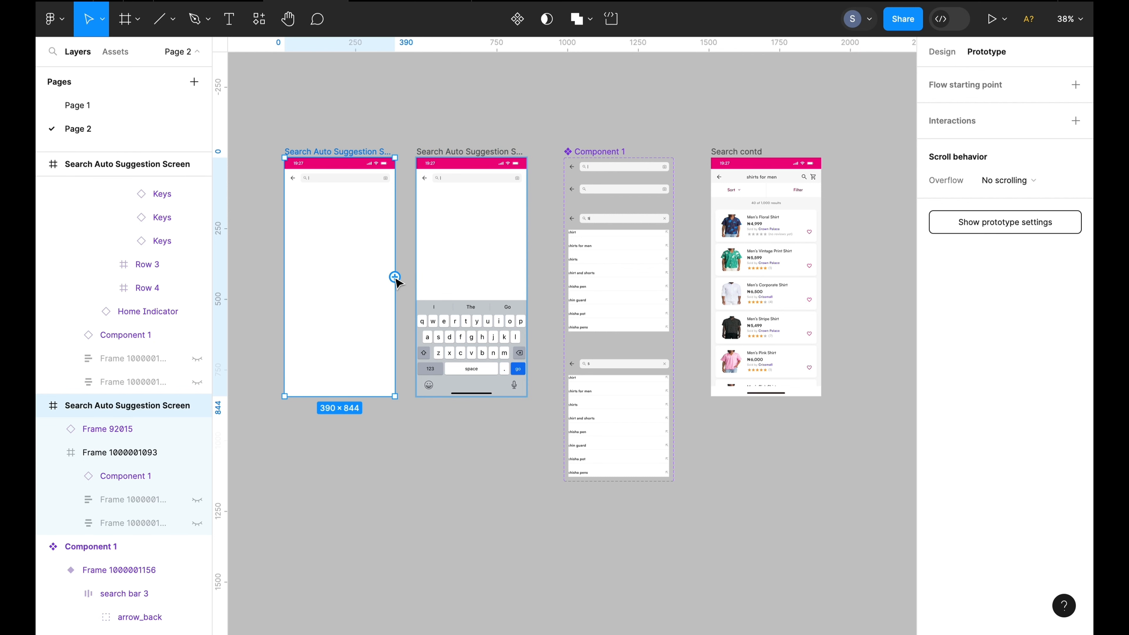
pyautogui.moveTo(395, 277); pyautogui.dragTo(429, 284)
pyautogui.click(356, 314)
pyautogui.click(351, 339)
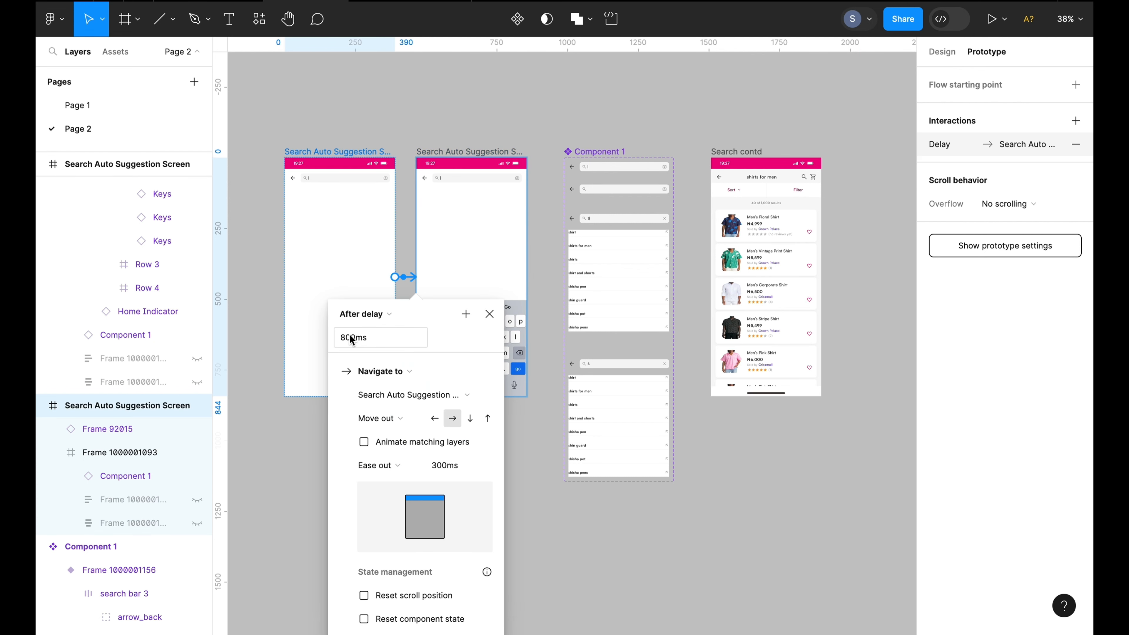
pyautogui.click(349, 342)
pyautogui.click(349, 341)
pyautogui.scroll(-3, 392, 443)
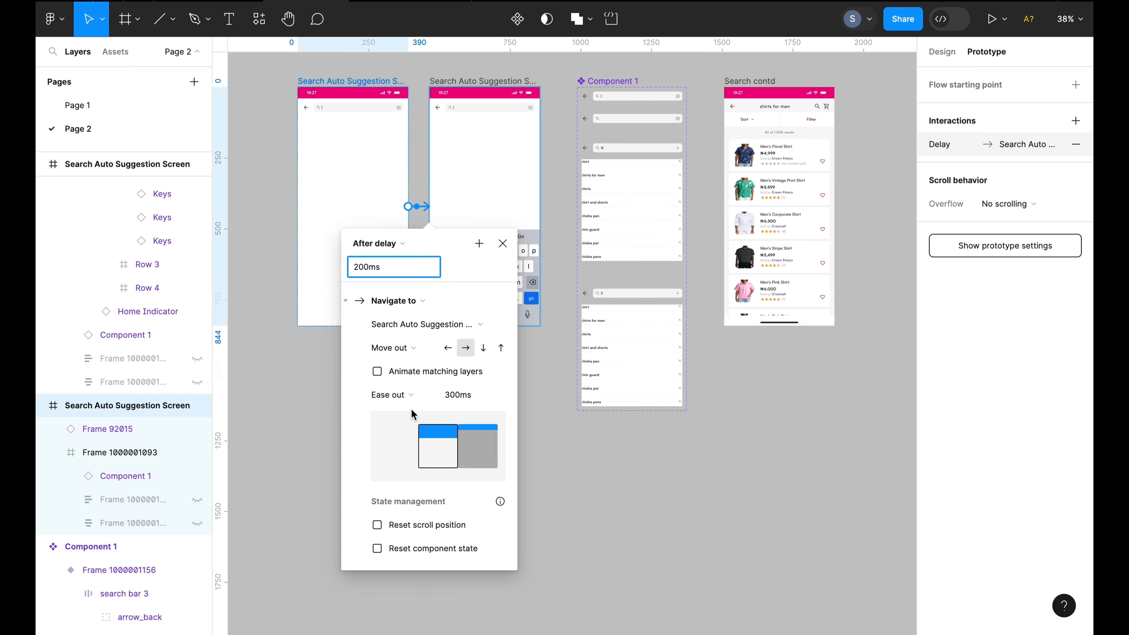
# Set that interaction's animation to Smart animate with Ease out and edit its duration
pyautogui.click(412, 351)
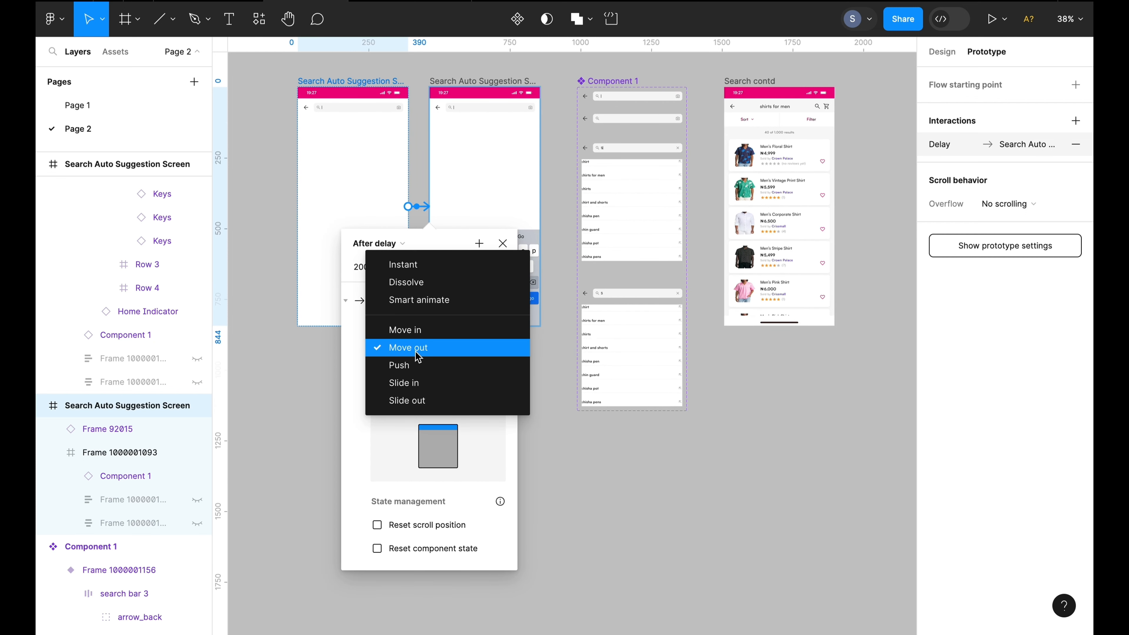
pyautogui.click(422, 301)
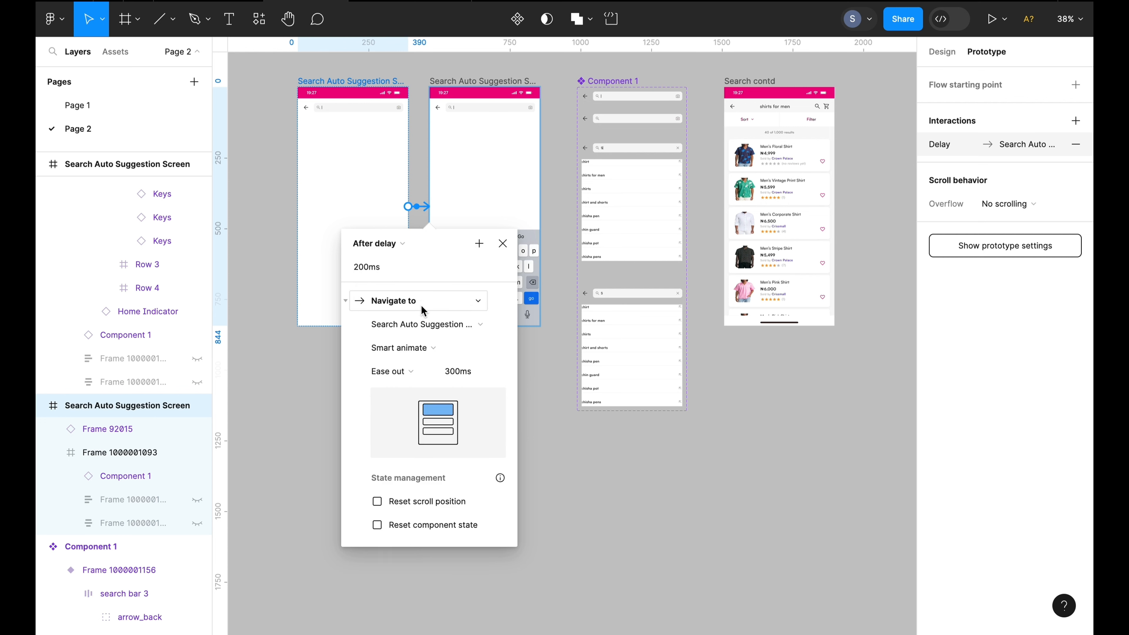
pyautogui.click(411, 373)
pyautogui.click(409, 374)
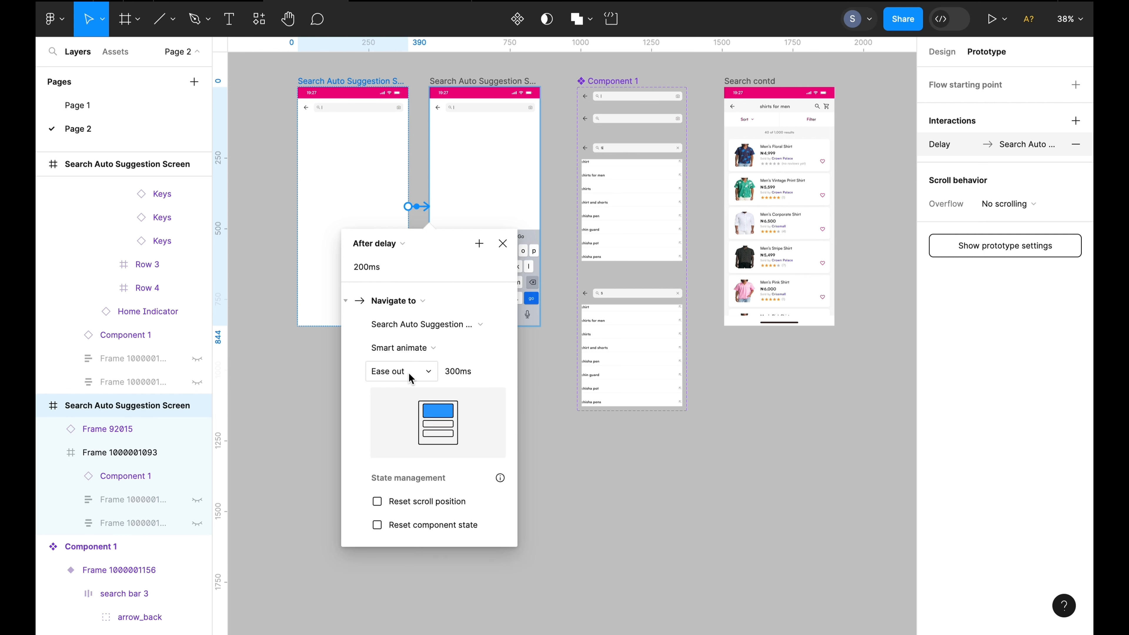
pyautogui.click(449, 374)
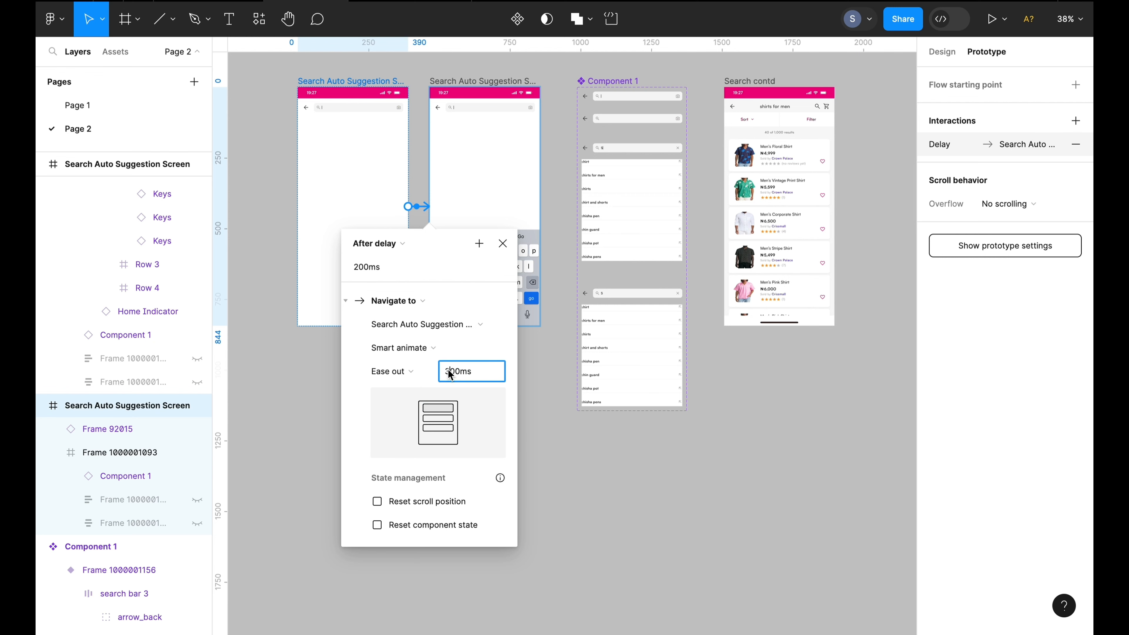
pyautogui.write('2')
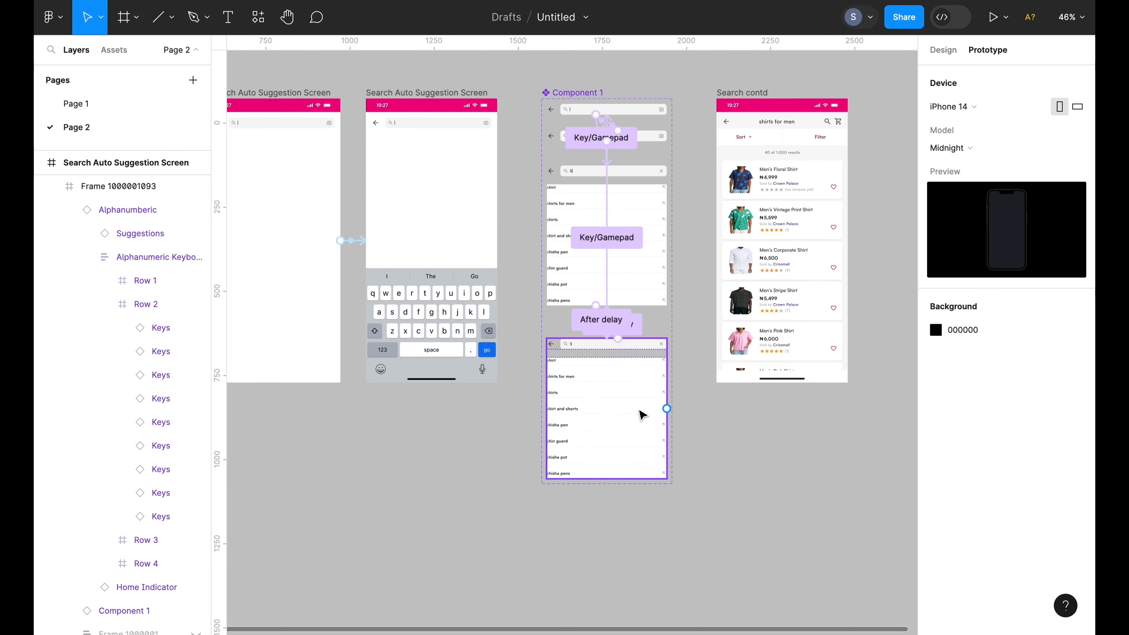
pyautogui.scroll(3, 639, 409)
pyautogui.scroll(1, 639, 410)
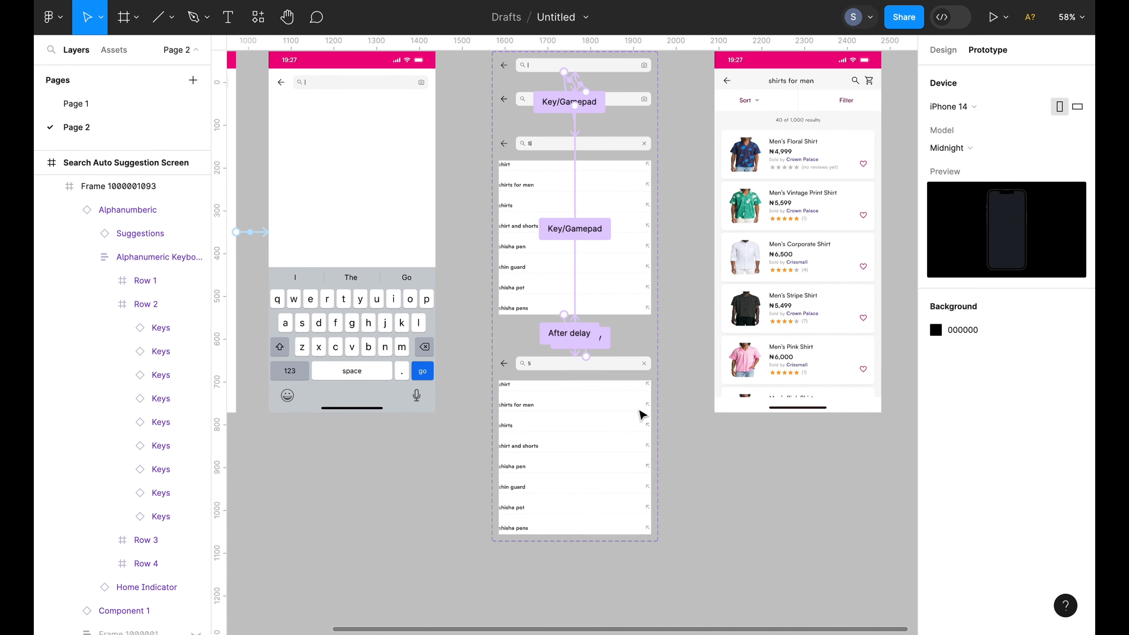
# Connect the "shirts for men" row in the bottom variant's results list to the Search contd screen
pyautogui.doubleClick(544, 393)
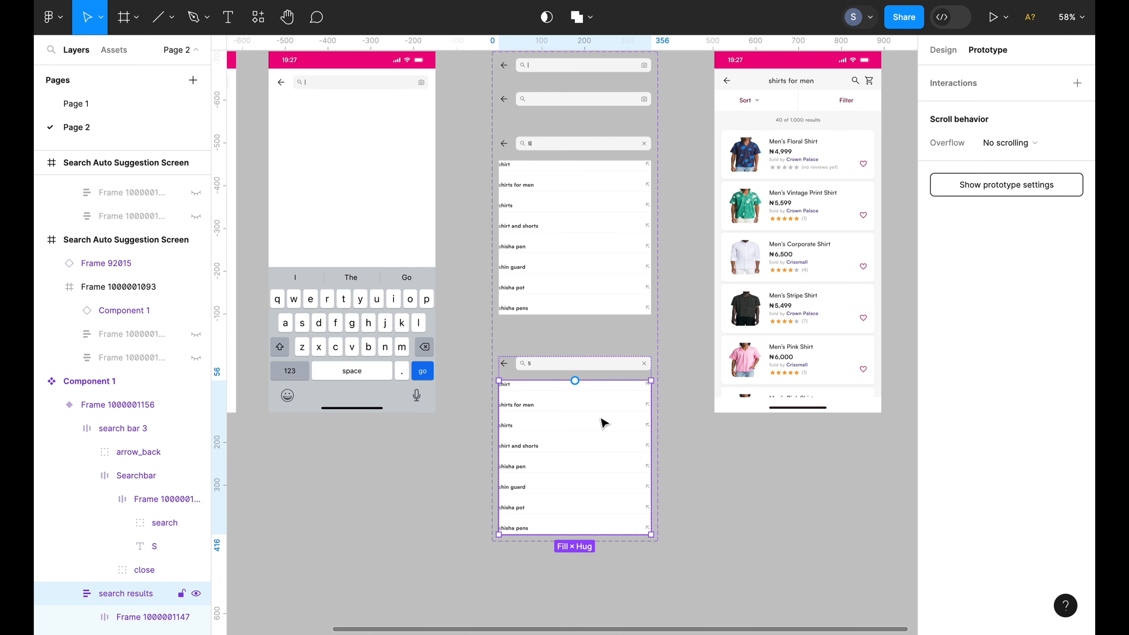
pyautogui.click(686, 427)
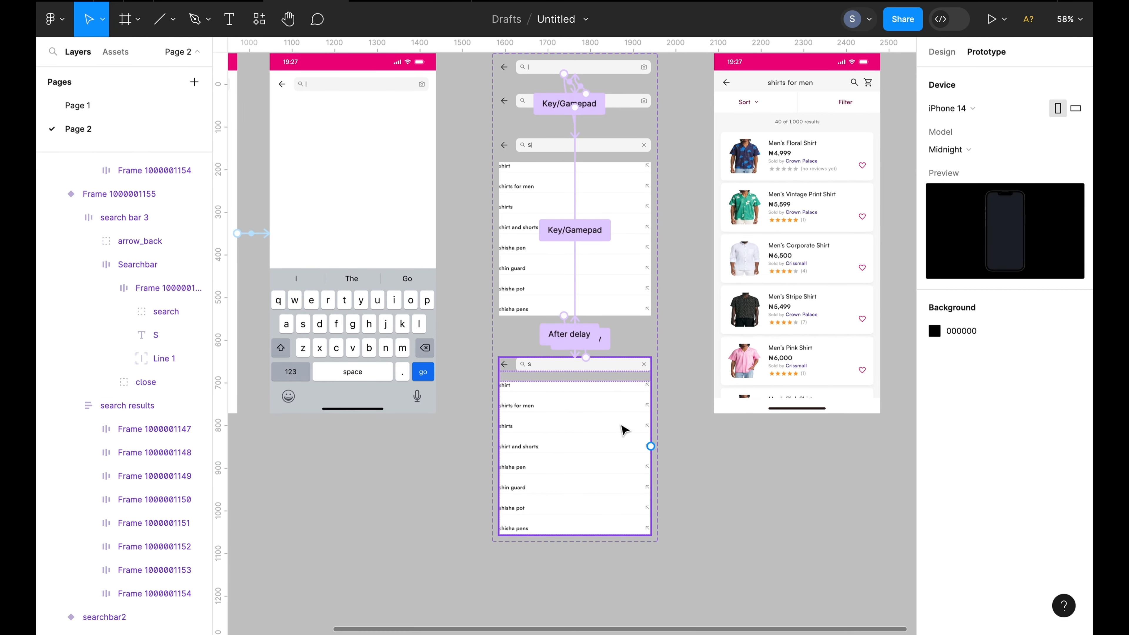
pyautogui.click(650, 407)
pyautogui.moveTo(651, 407); pyautogui.dragTo(747, 324)
# Set that interaction to On tap with a Move in animation, Ease out easing and a 300ms duration
pyautogui.click(673, 269)
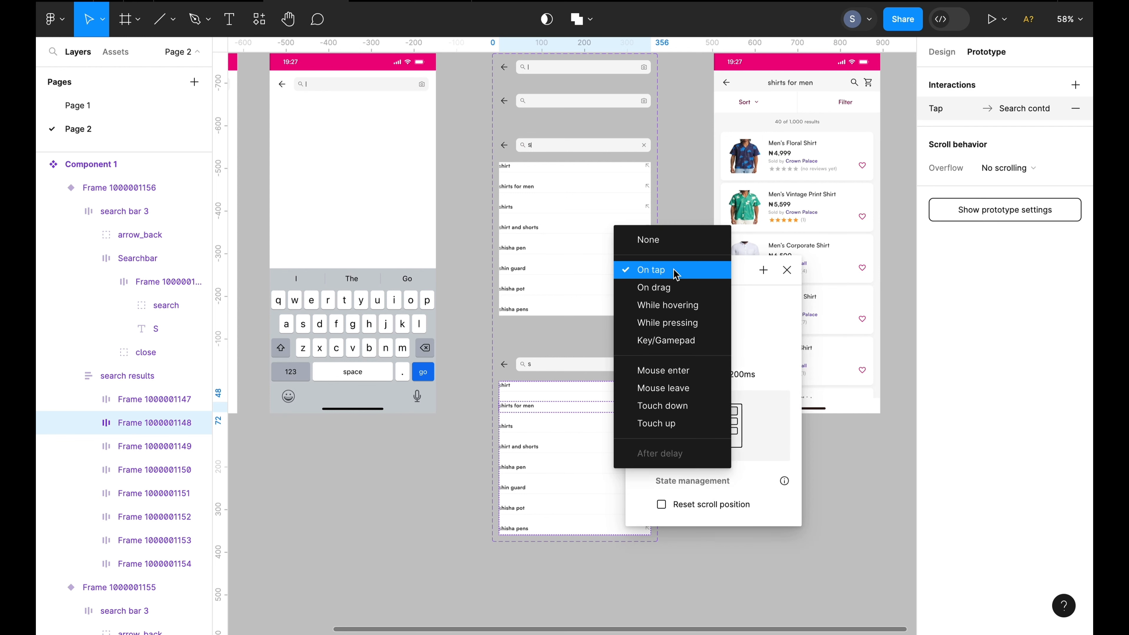
pyautogui.click(669, 272)
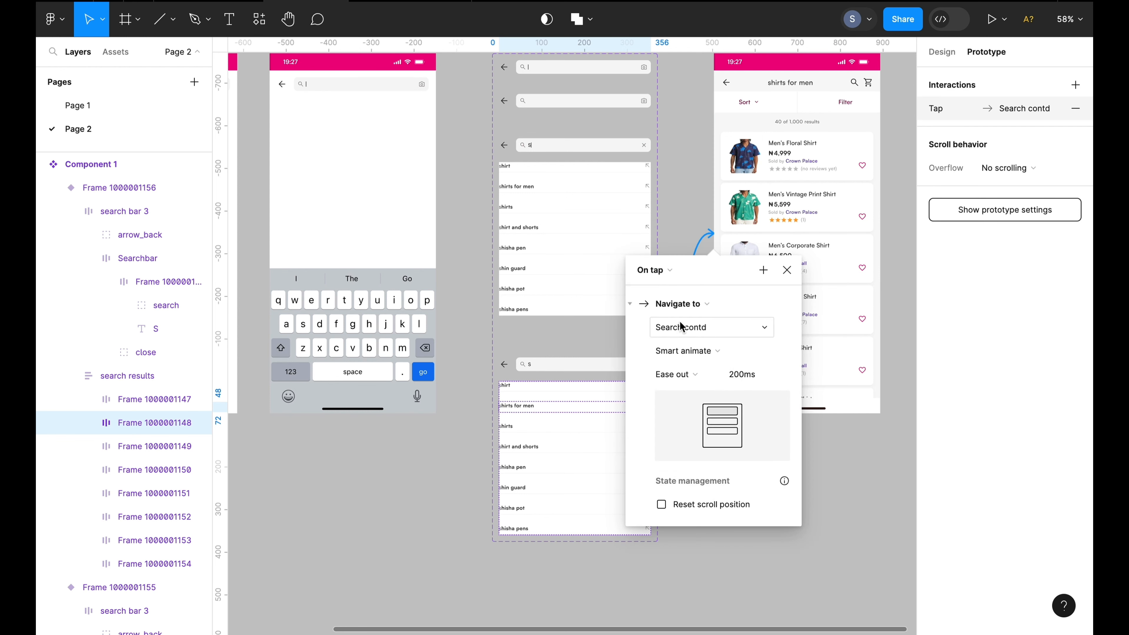
pyautogui.click(709, 356)
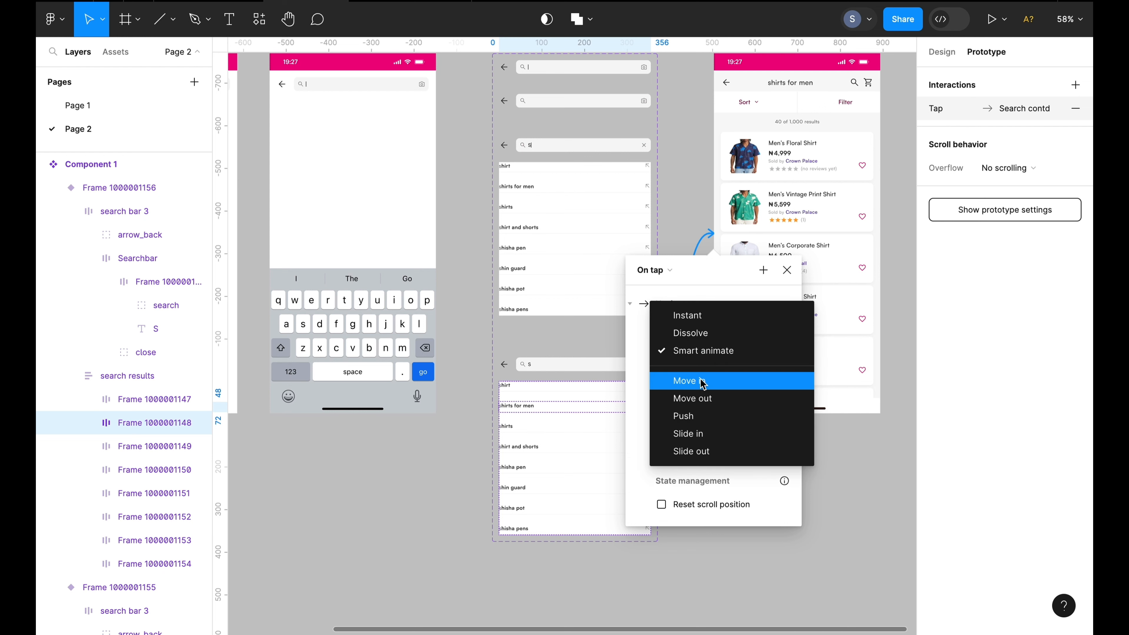
pyautogui.click(700, 382)
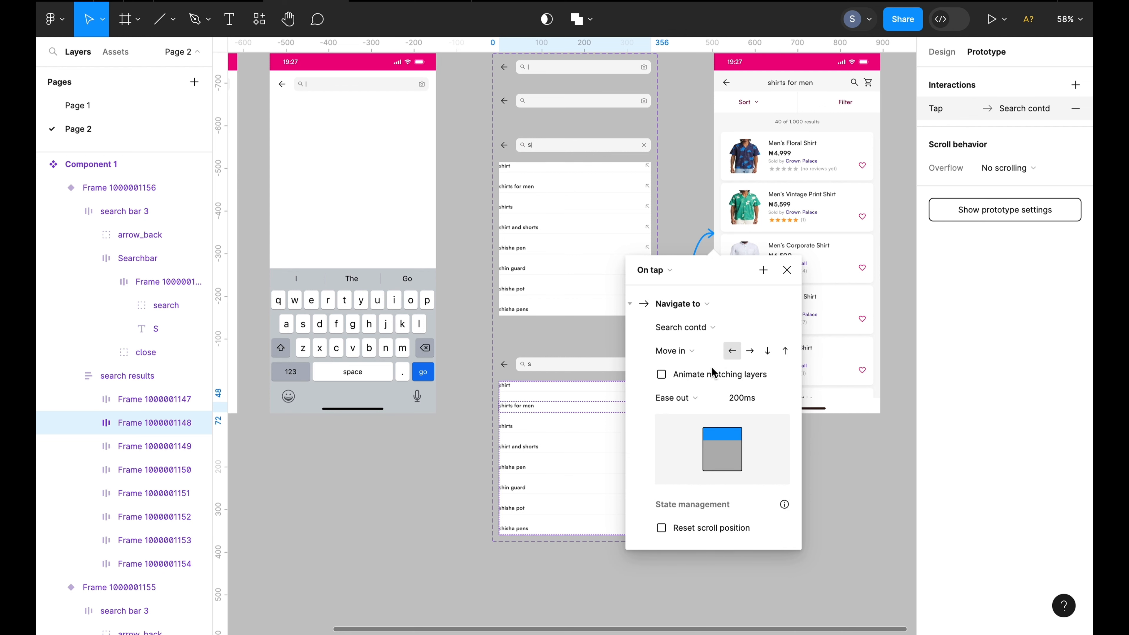
pyautogui.click(710, 399)
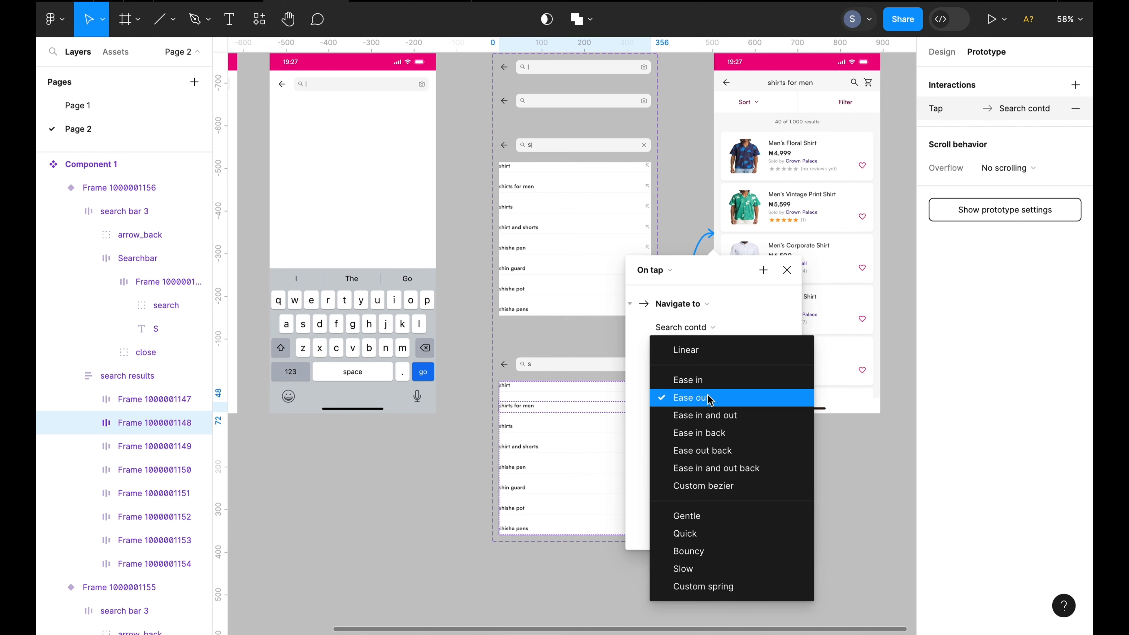
pyautogui.click(710, 399)
pyautogui.click(734, 395)
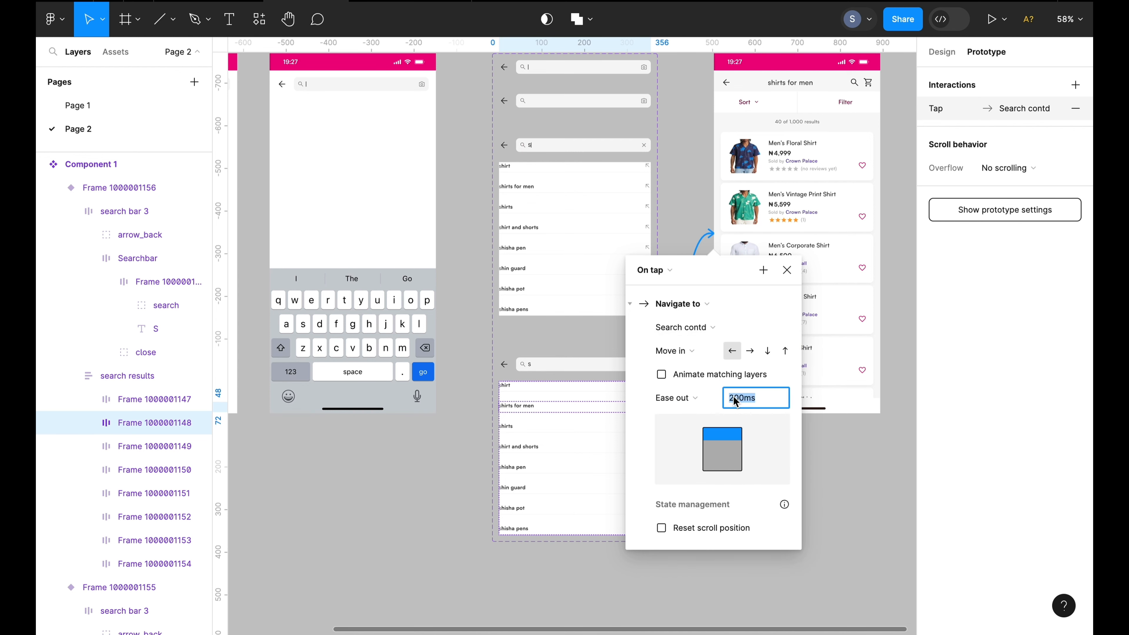
pyautogui.click(734, 398)
pyautogui.press('BackSpace')
pyautogui.write('3')
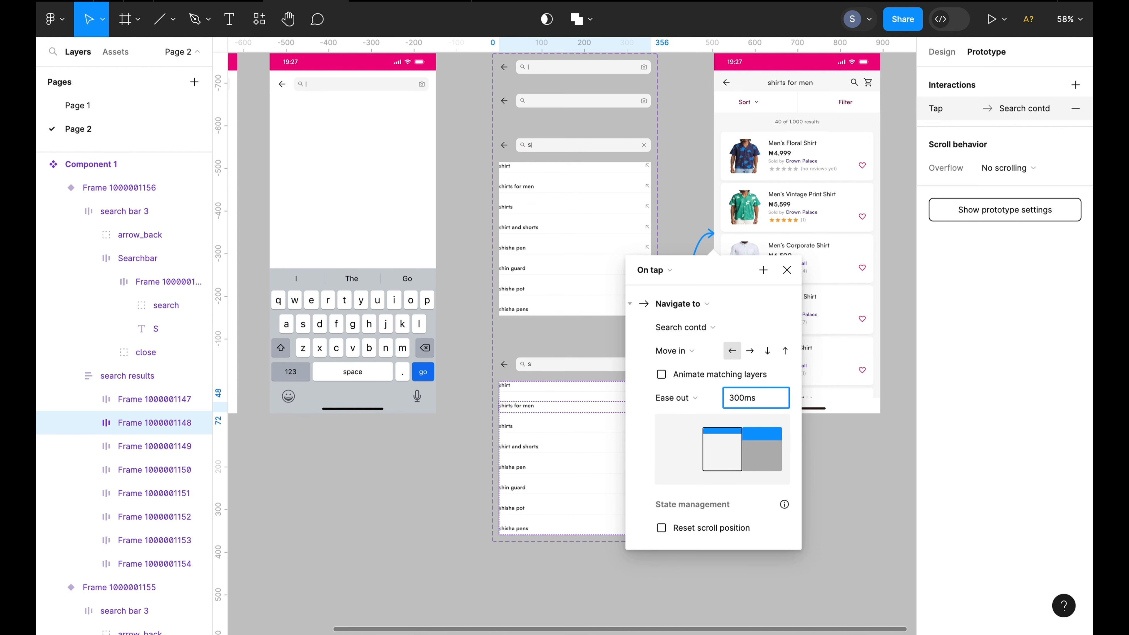
pyautogui.click(854, 474)
# Connect the "shirts for men" row in the third variant's results list to the Search contd screen as well
pyautogui.scroll(4, 763, 462)
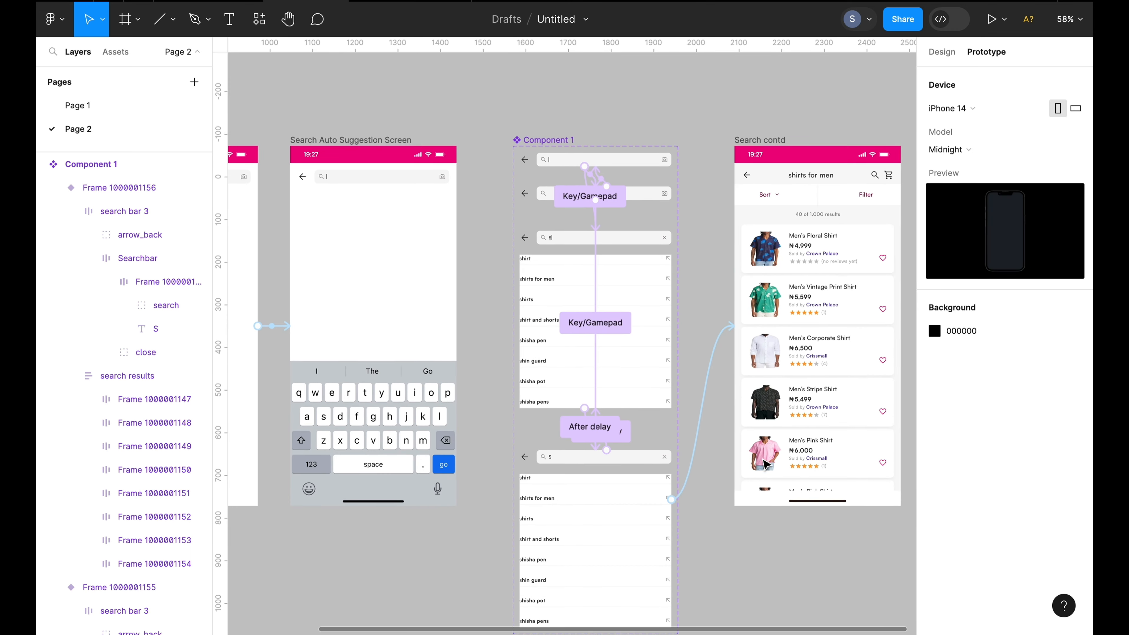
pyautogui.click(657, 309)
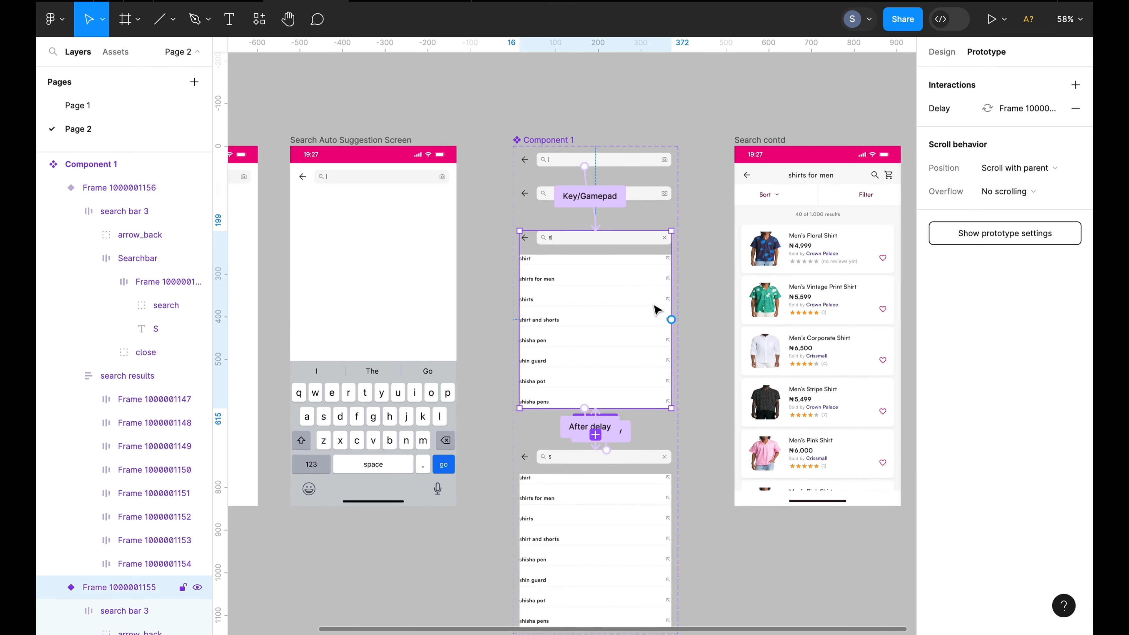
pyautogui.click(655, 283)
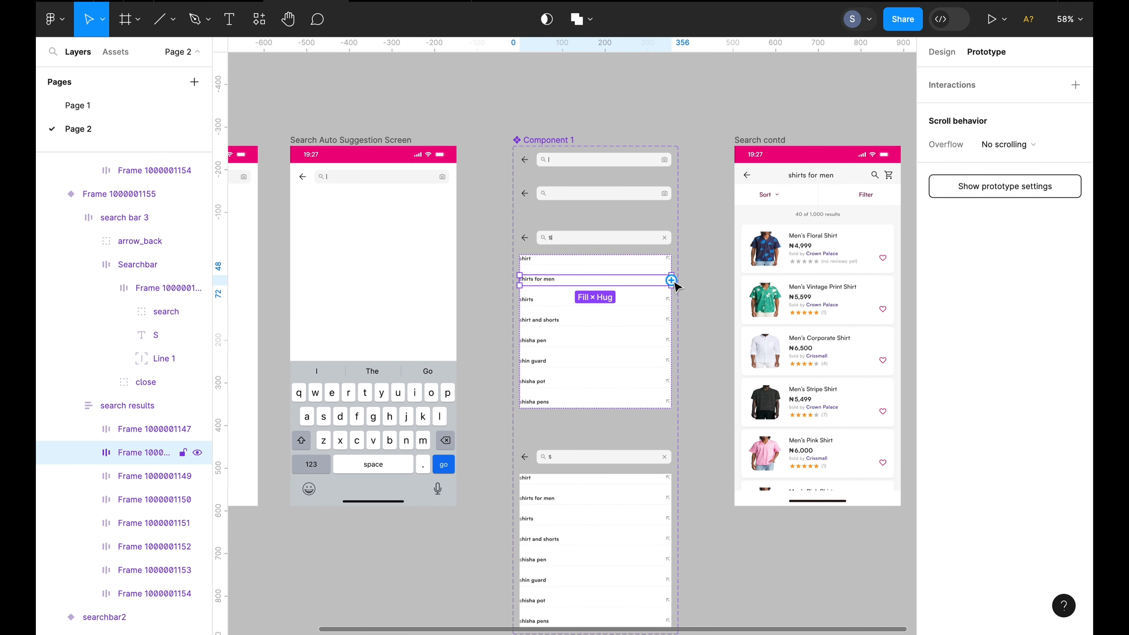
pyautogui.moveTo(671, 280); pyautogui.dragTo(751, 286)
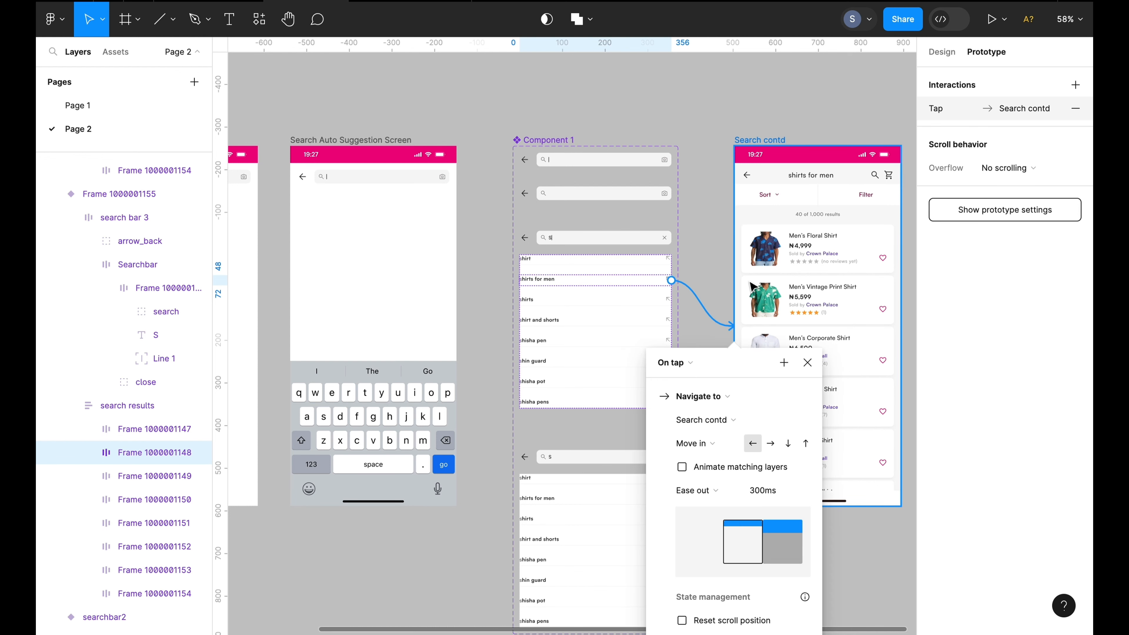
pyautogui.scroll(-3, 711, 231)
pyautogui.hscroll(1, 710, 227)
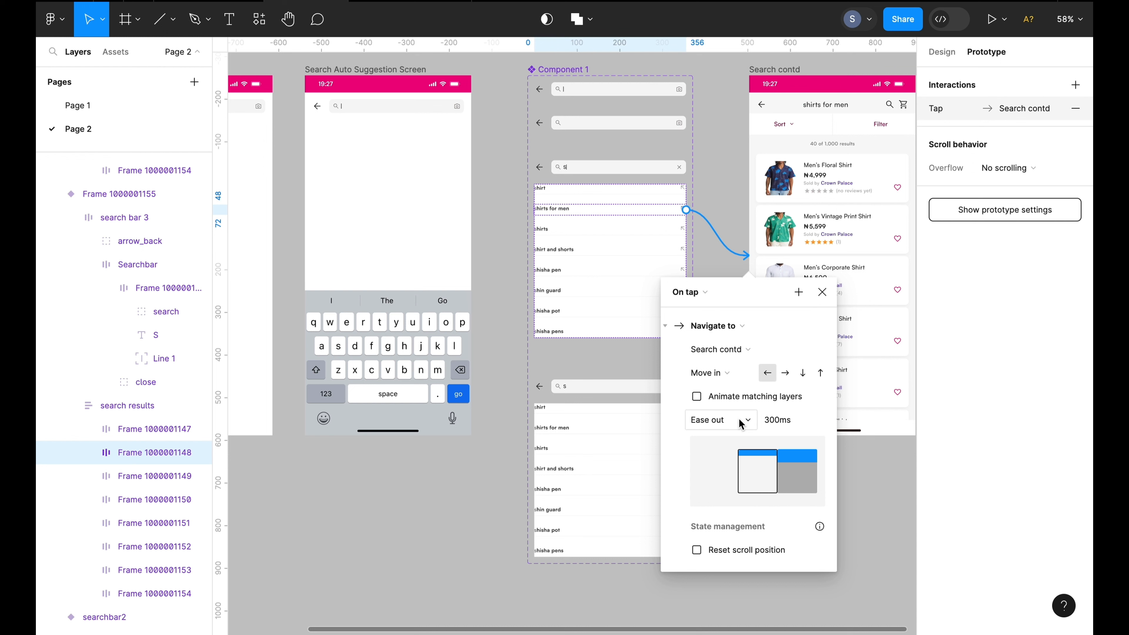
pyautogui.click(864, 497)
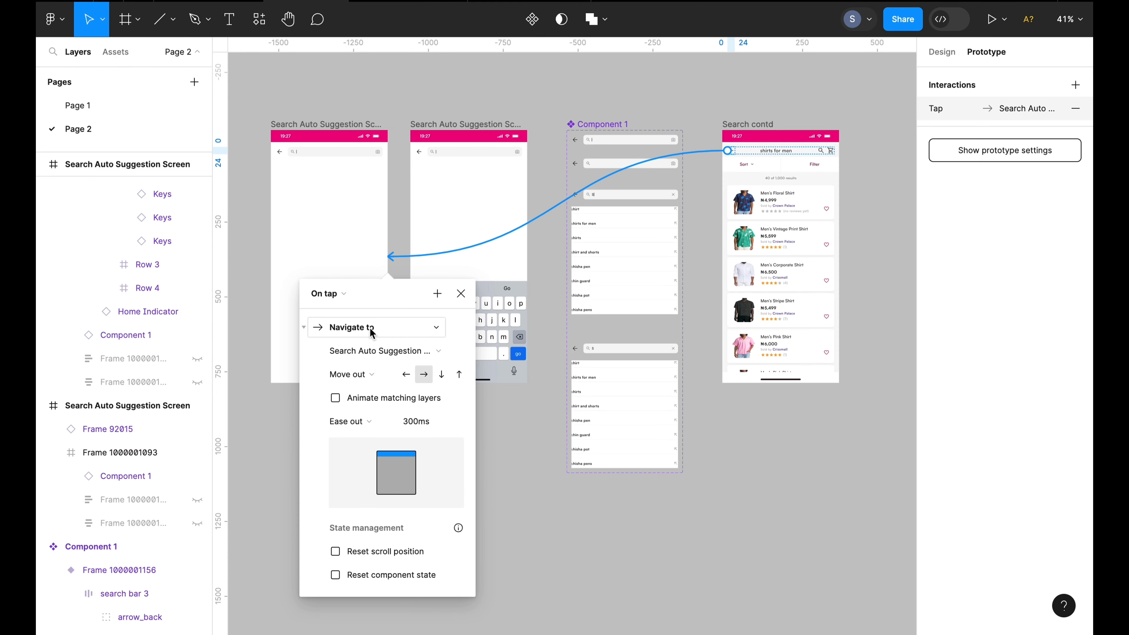
# Set the Search contd back interaction's animation to Move out with the rightward direction
pyautogui.click(384, 379)
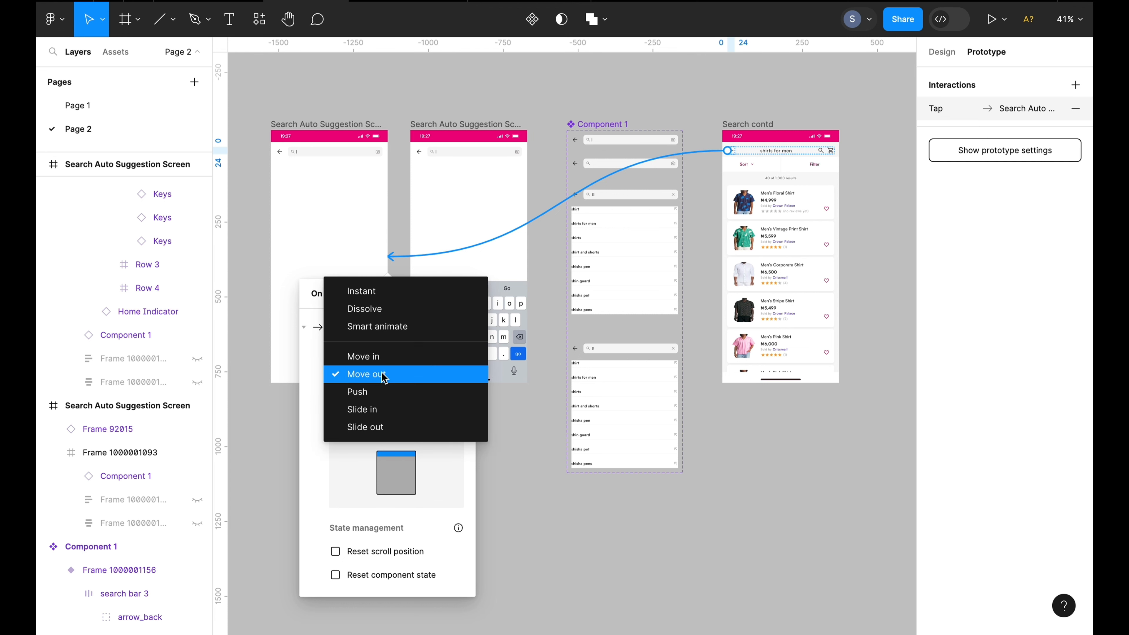
pyautogui.click(384, 375)
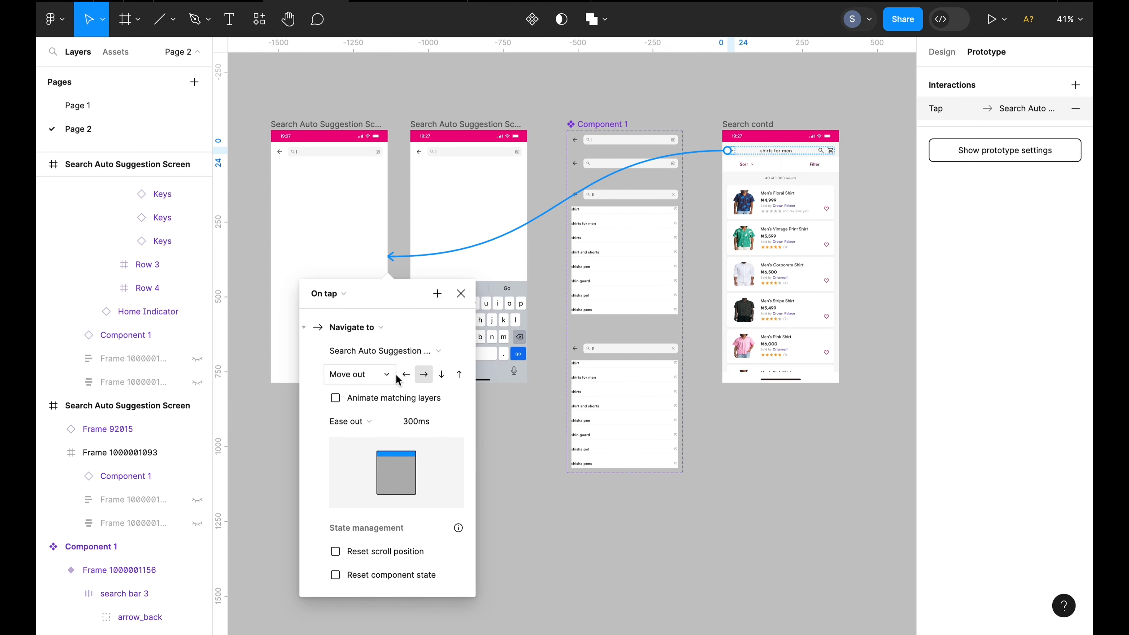
pyautogui.click(422, 375)
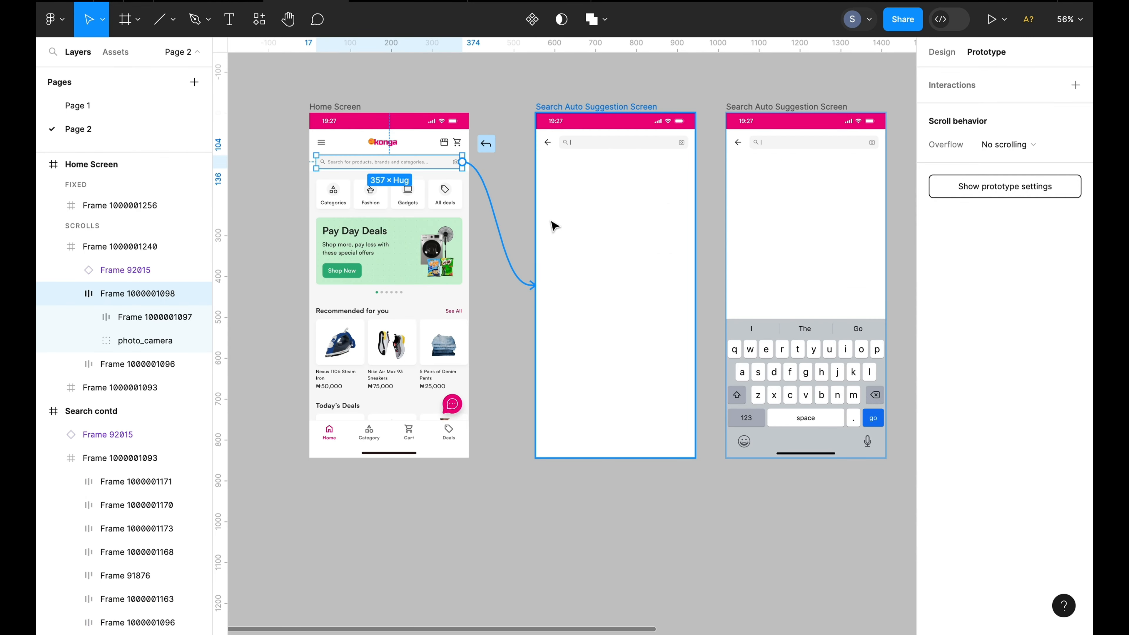
# Change the home screen search bar's interaction to Smart animate with Ease out and a 300ms duration
pyautogui.moveTo(552, 227); pyautogui.dragTo(551, 228)
pyautogui.scroll(-2, 501, 123)
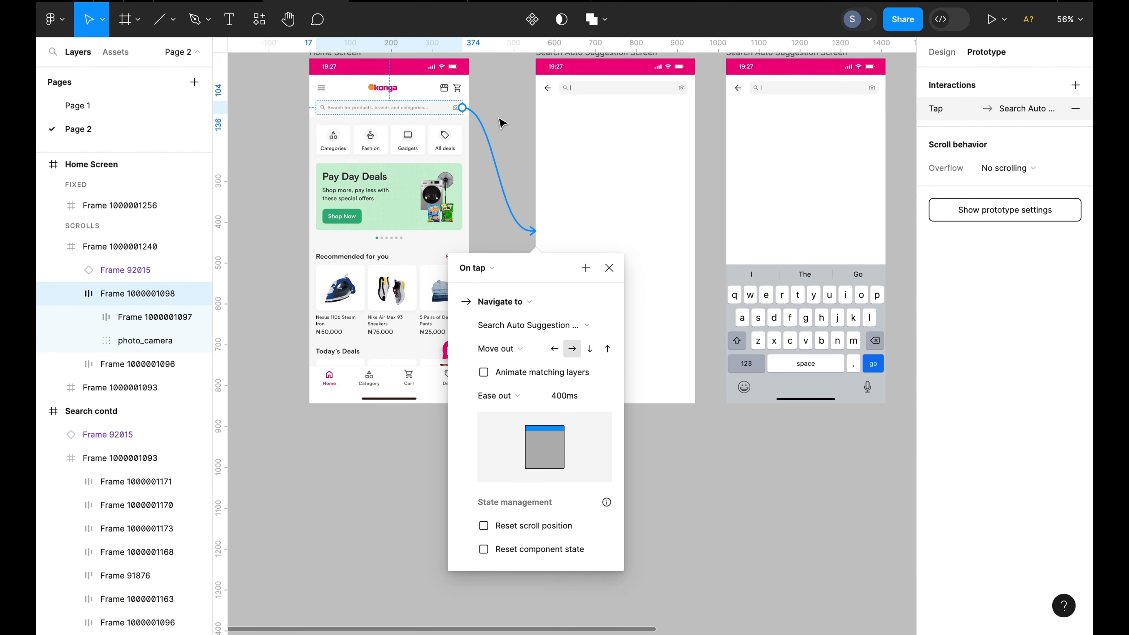
pyautogui.click(522, 356)
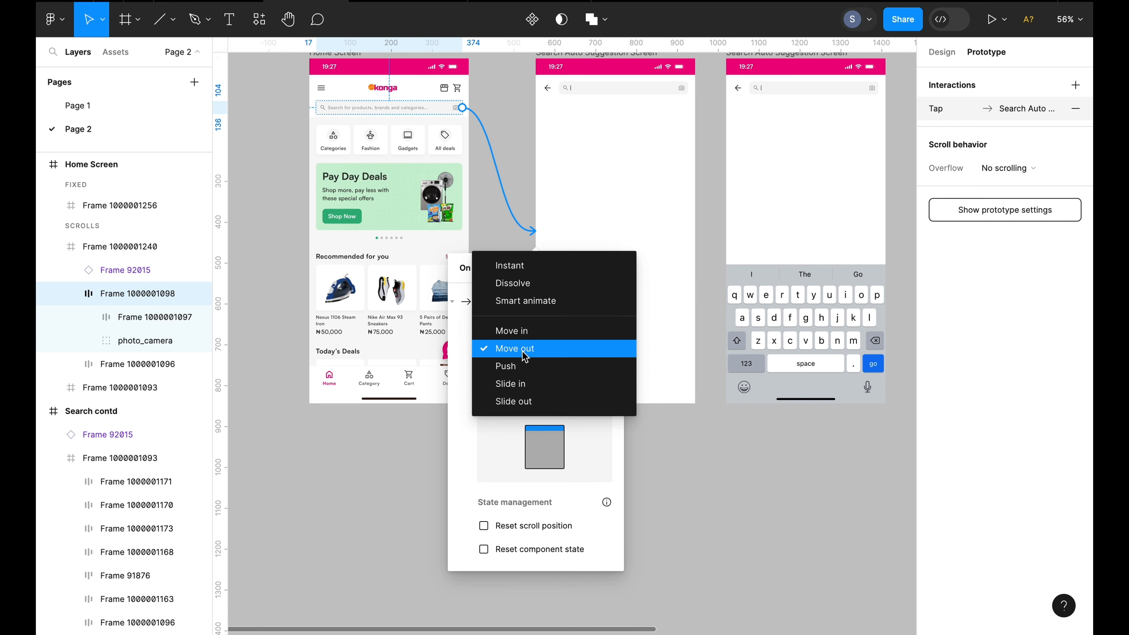
pyautogui.click(530, 303)
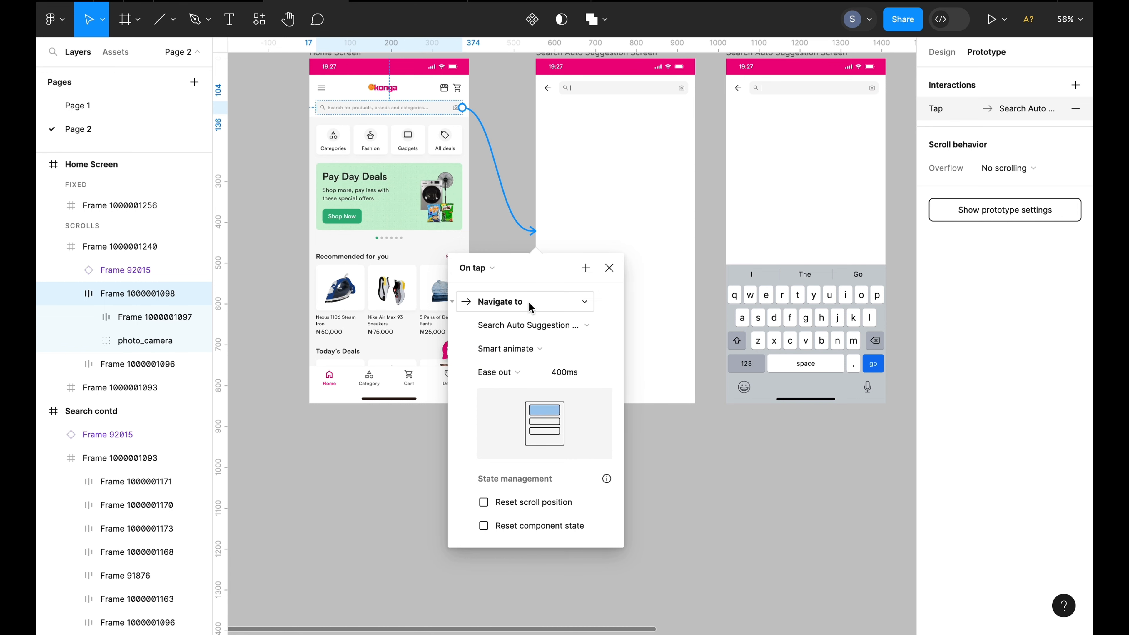
pyautogui.click(521, 377)
pyautogui.click(531, 372)
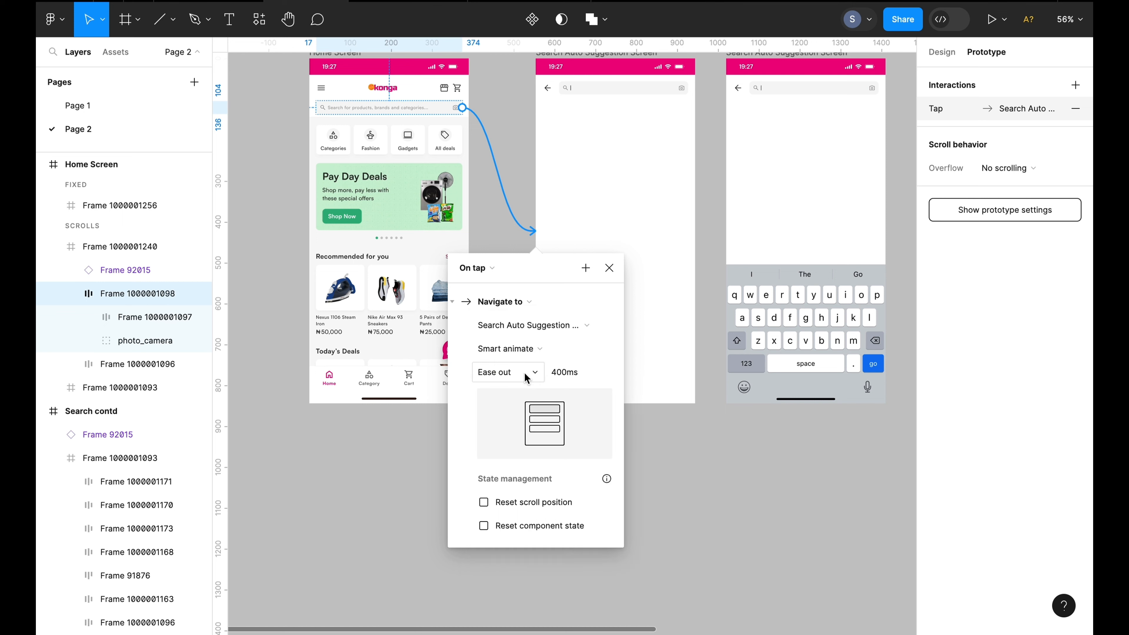
pyautogui.click(555, 382)
pyautogui.click(558, 377)
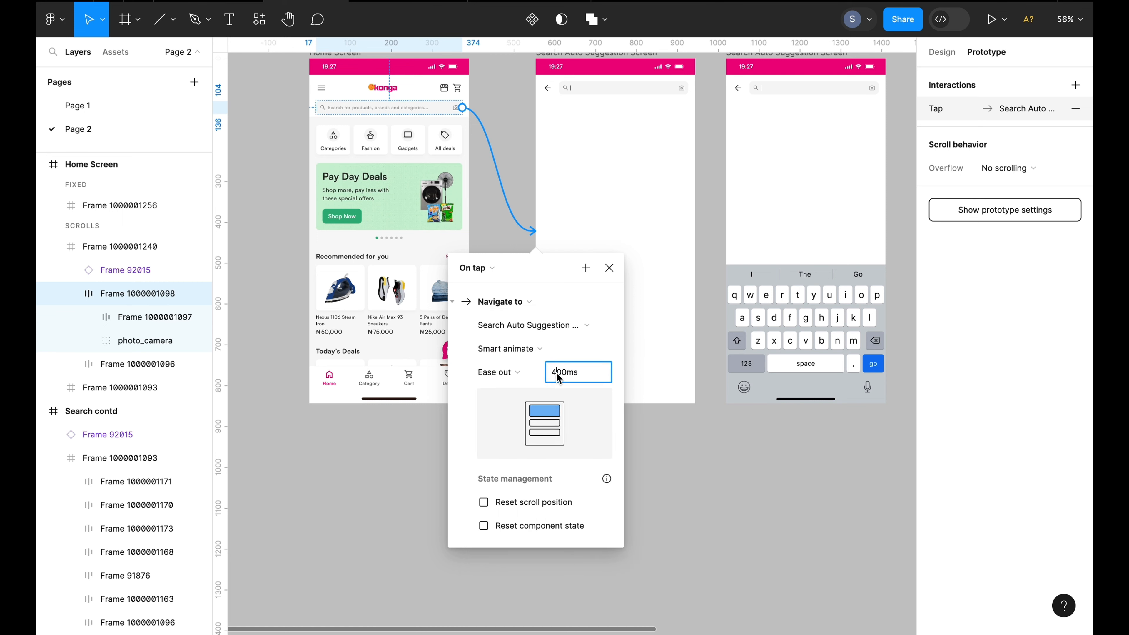
pyautogui.press('BackSpace')
pyautogui.write('3')
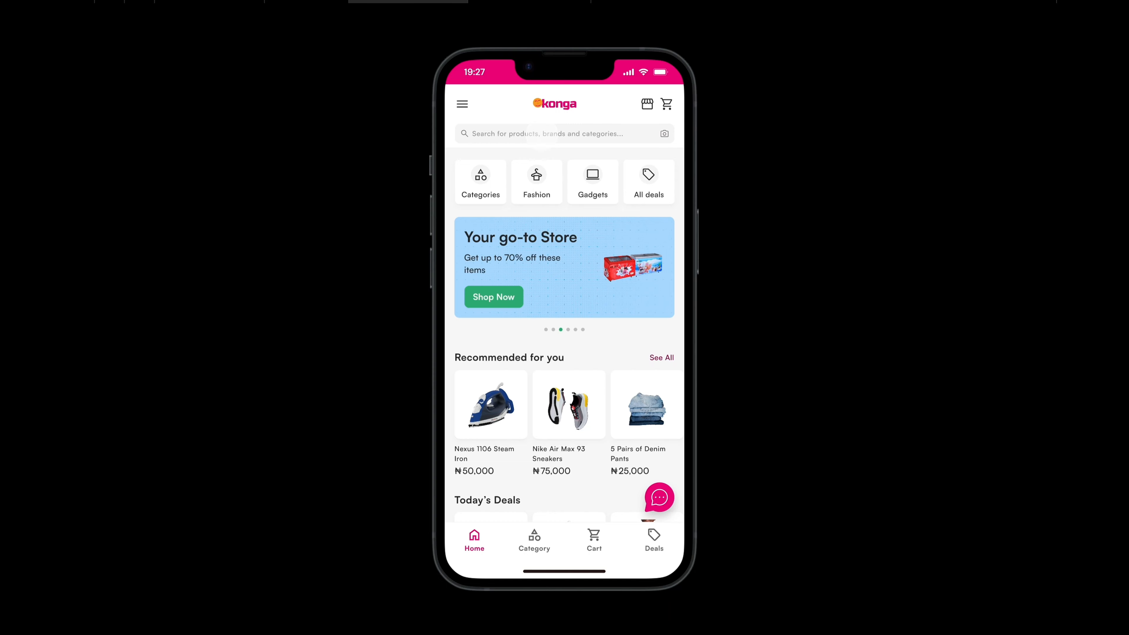
# Preview the prototype by typing s in the search field and choosing the shirts for men suggestion
pyautogui.click(542, 139)
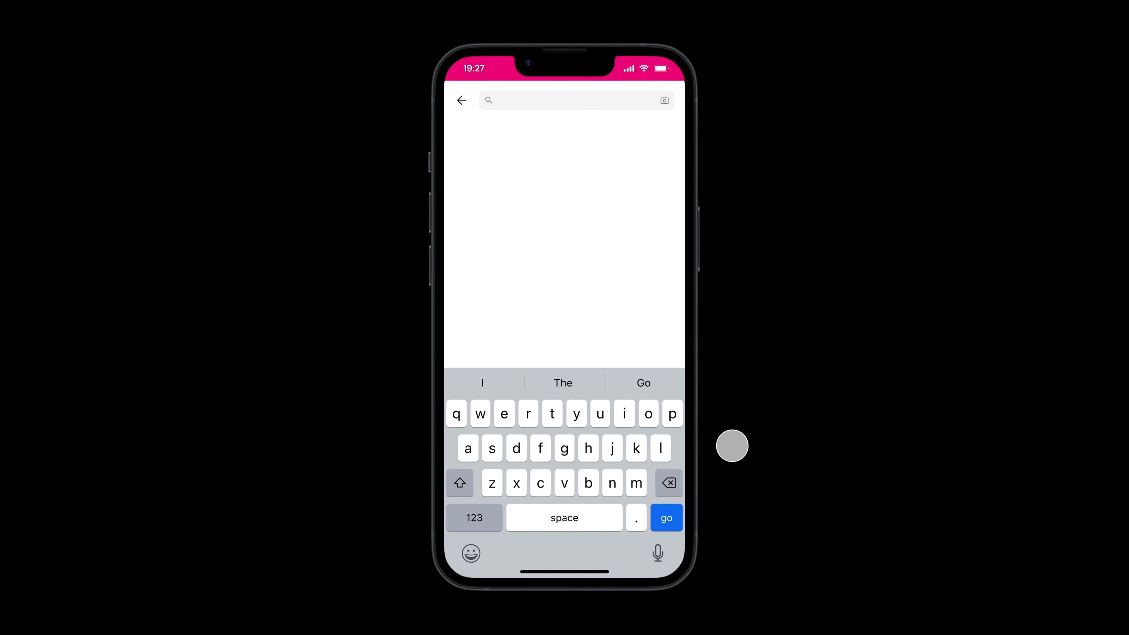
pyautogui.write('s')
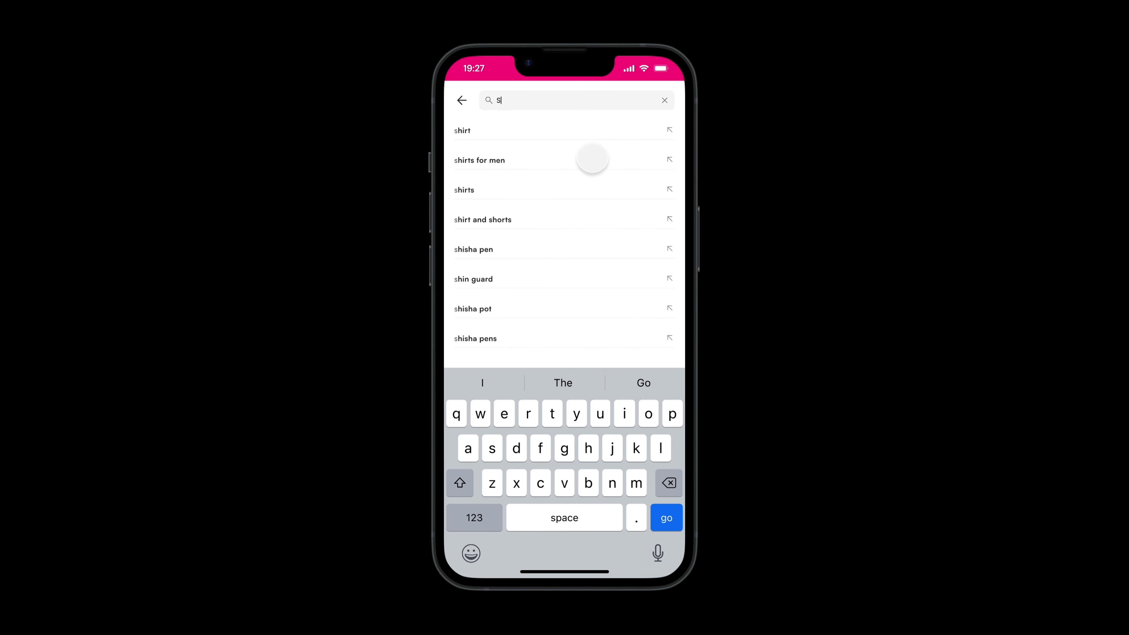
pyautogui.click(592, 159)
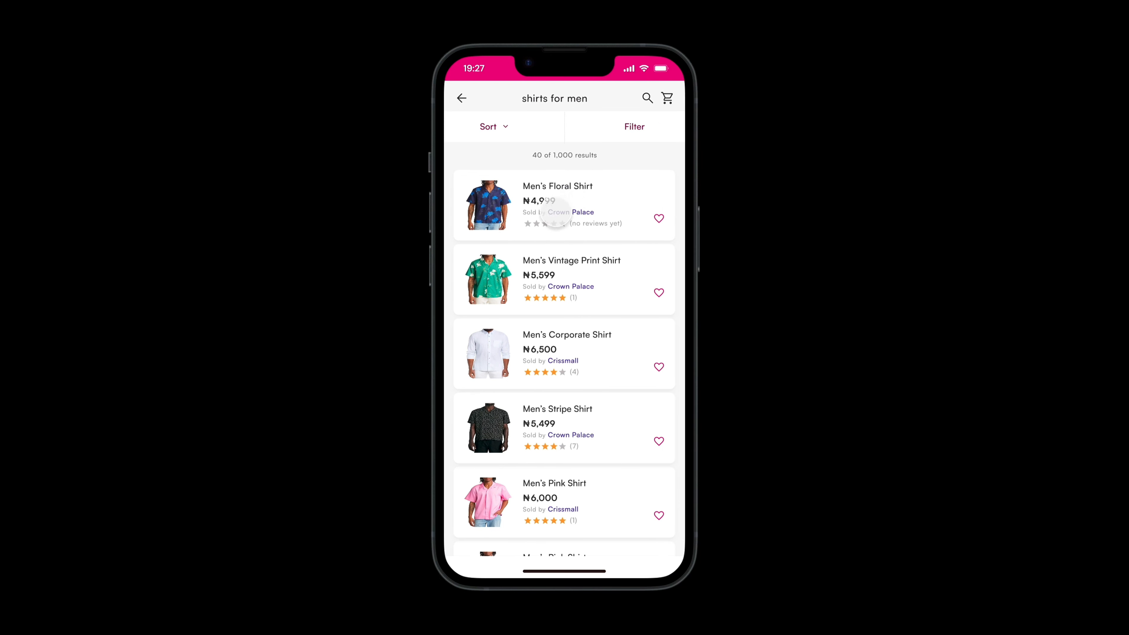